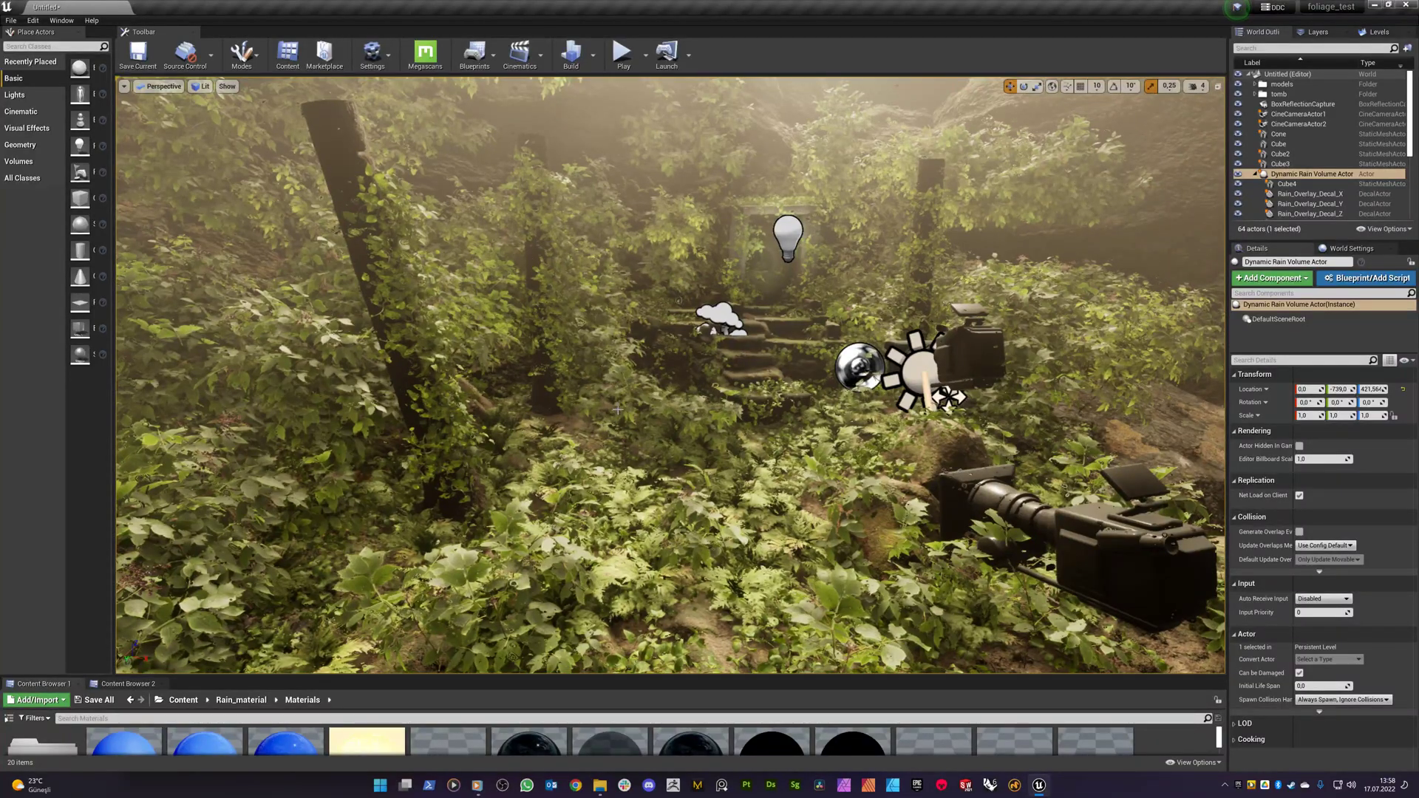
Examine the overgrown ruin scene, picking out its rocky and mossy ground meshes and the surrounding cliff meshes
mouse_move(618, 409)
right_mouse_down()
mouse_move(642, 409)
mouse_move(618, 422)
mouse_move(617, 409)
right_mouse_up()
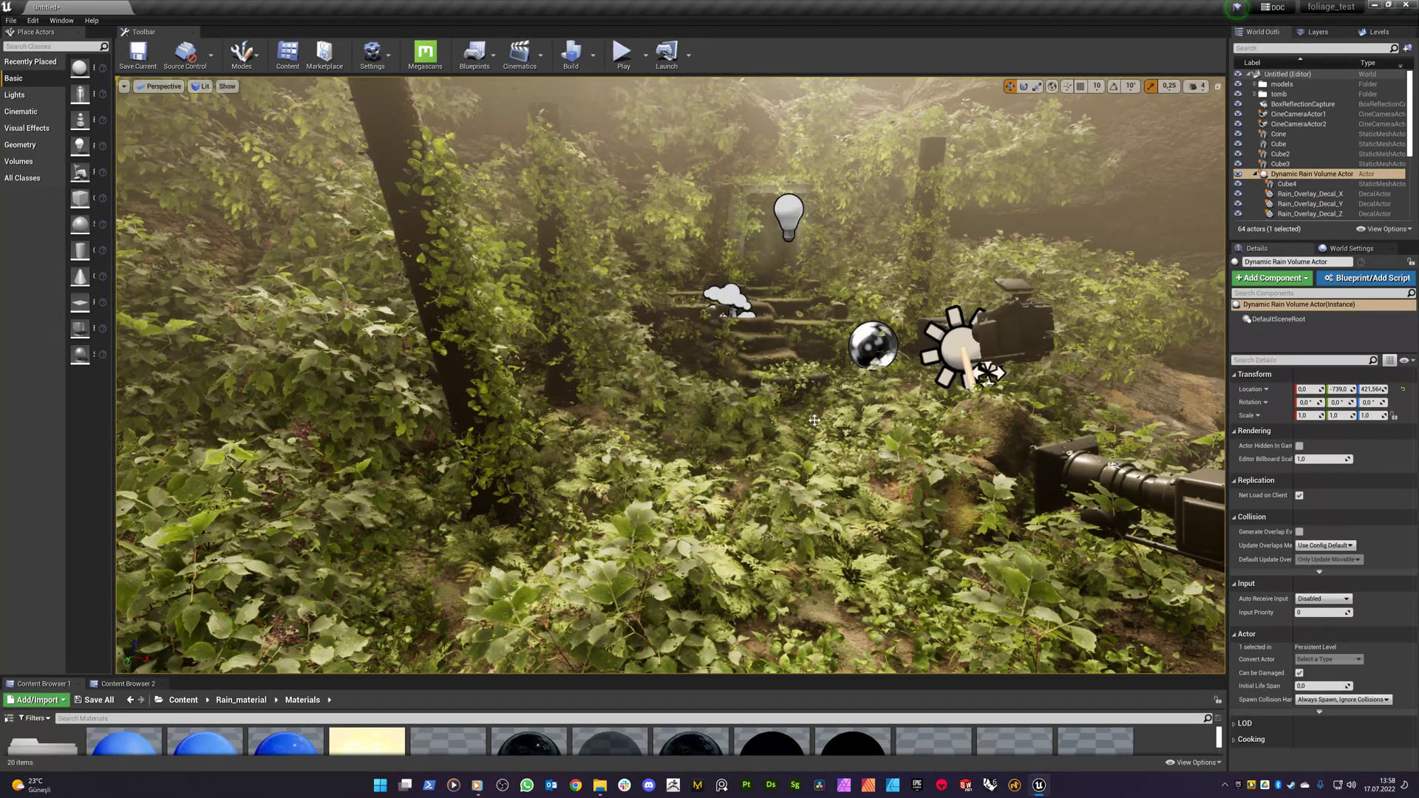
right_click_drag(814, 420, 767, 456)
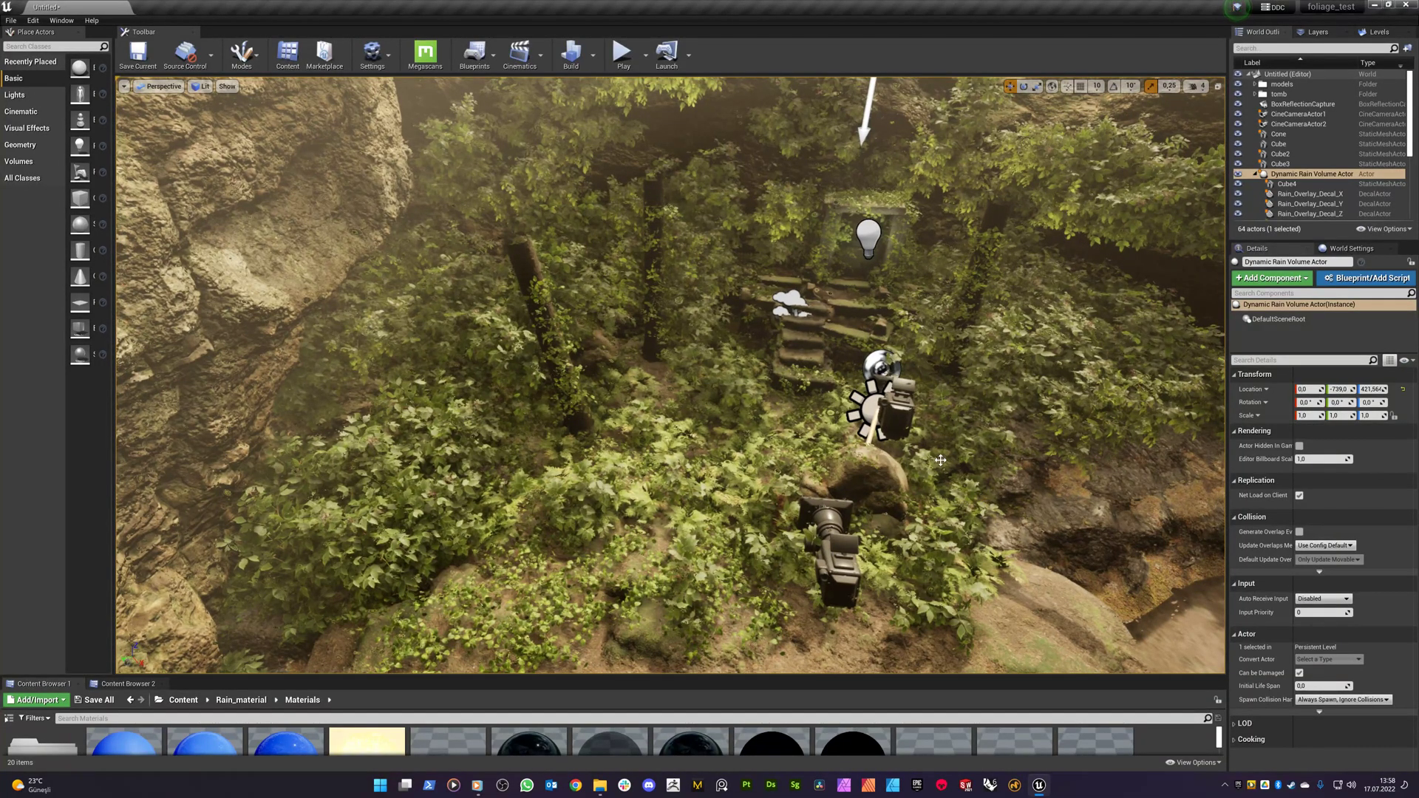
scroll(948, 503, "down", 4)
left_click(1020, 504)
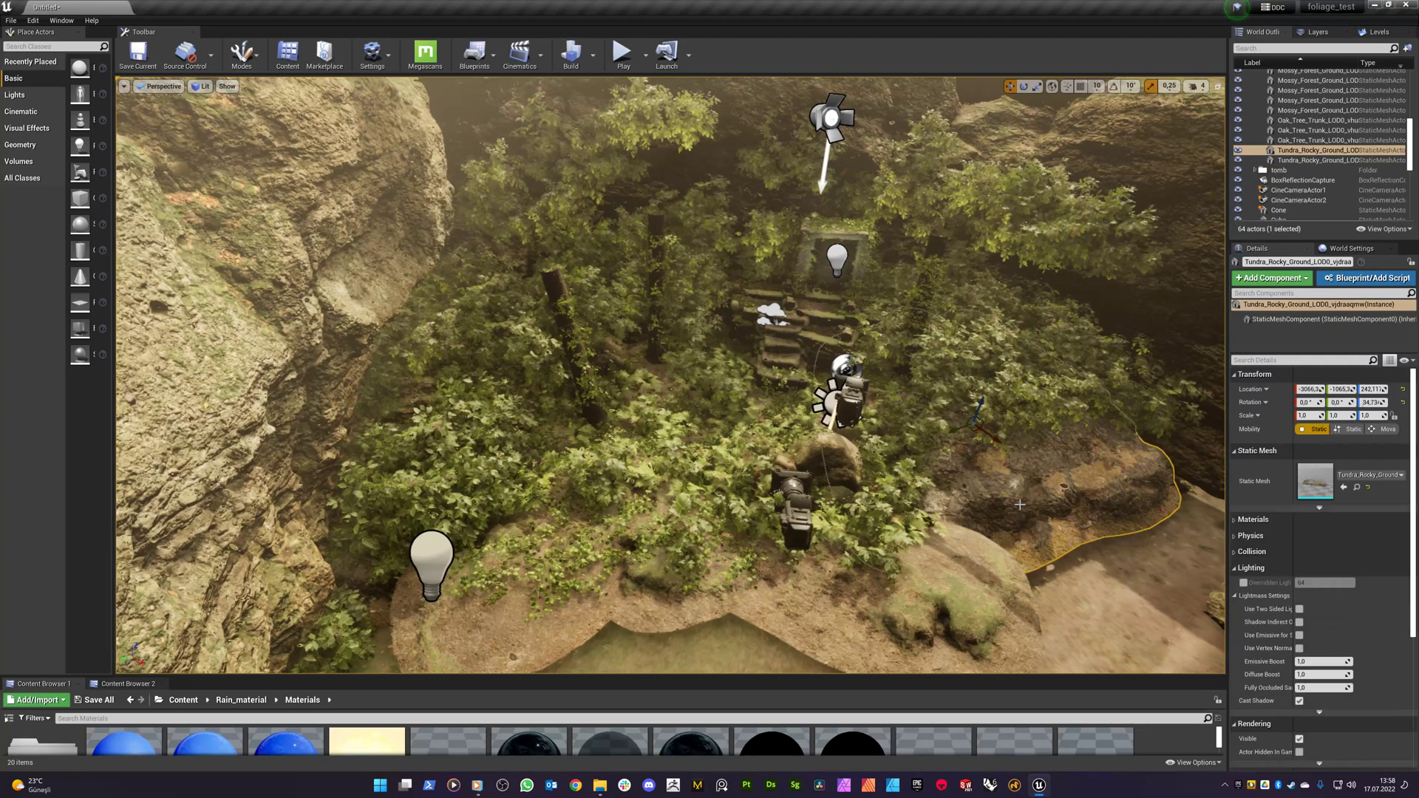
left_click(599, 513)
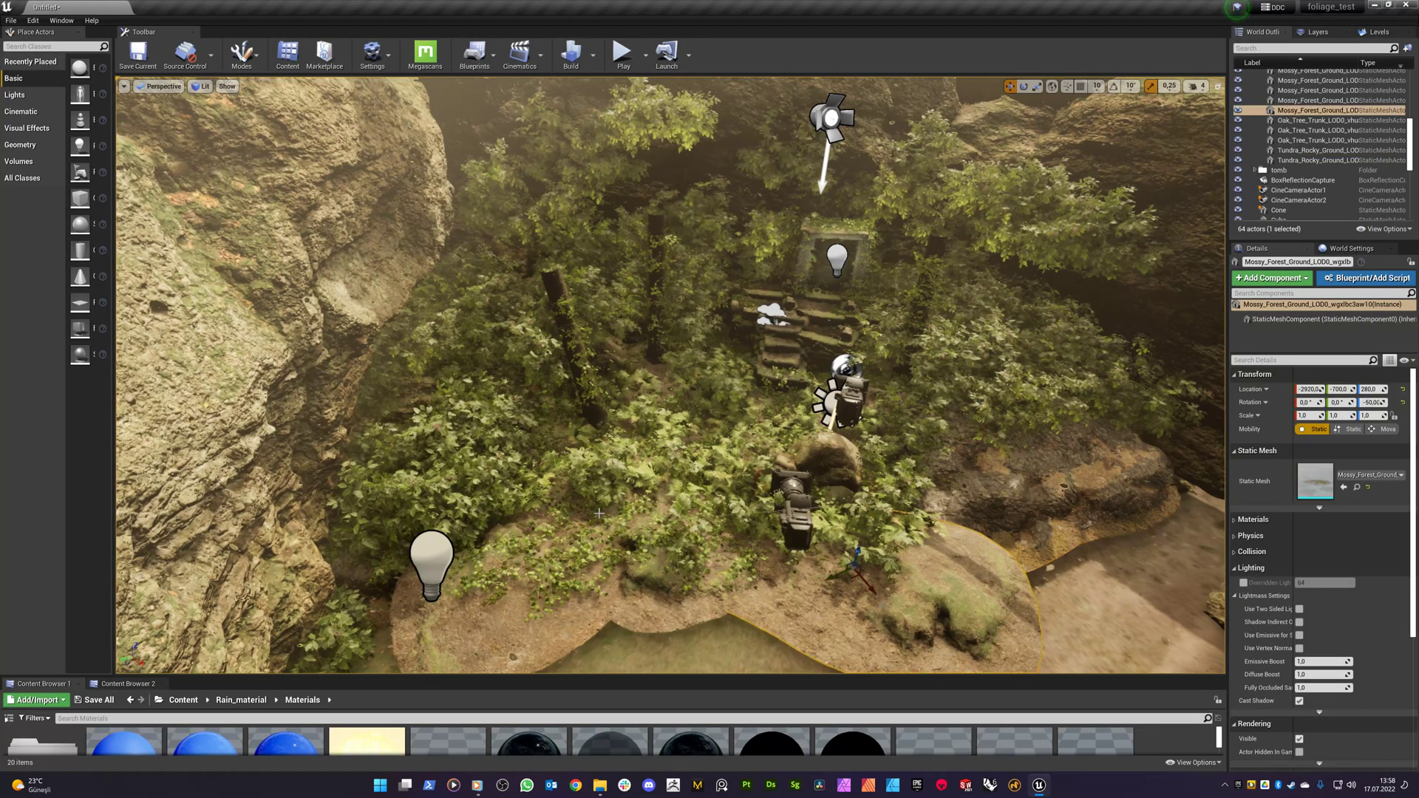
right_click_drag(522, 343, 476, 177)
left_click(408, 459)
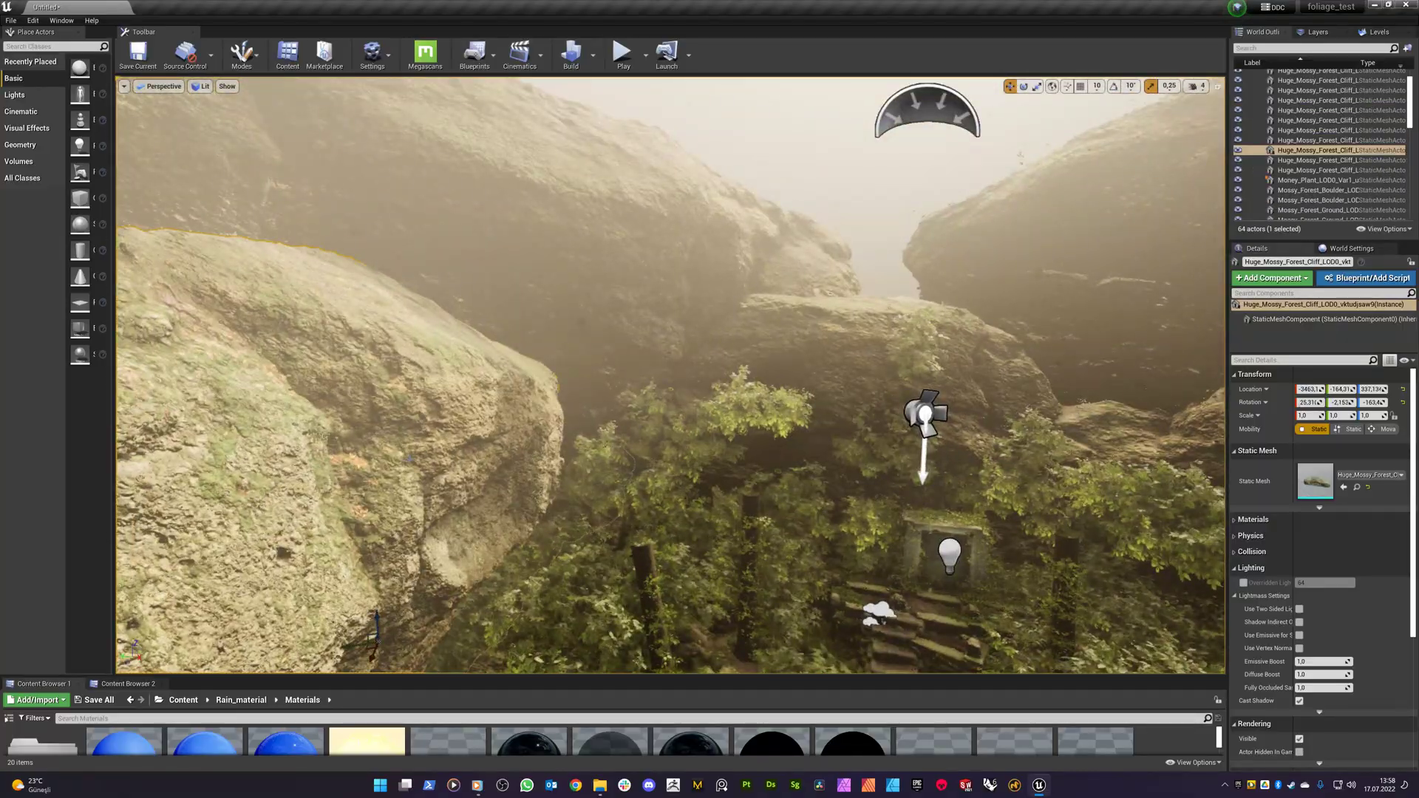
left_click(832, 374)
right_click_drag(833, 374, 869, 562)
key("w")
key("w")
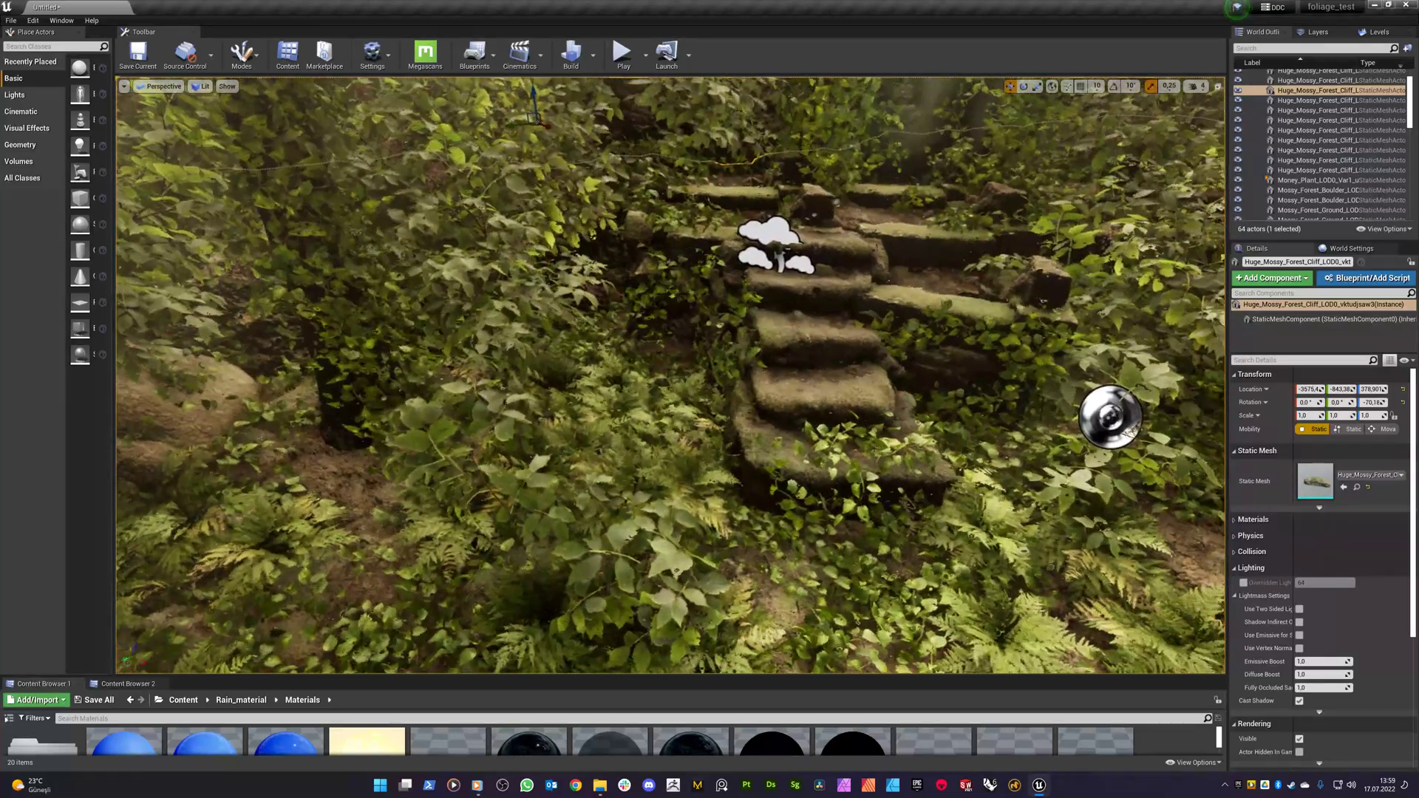
Inspect the painted foliage around the stone stairs, clear the selection, and look over the ferns, ivy and shrine area
right_click_drag(577, 479, 577, 479)
left_click(649, 398)
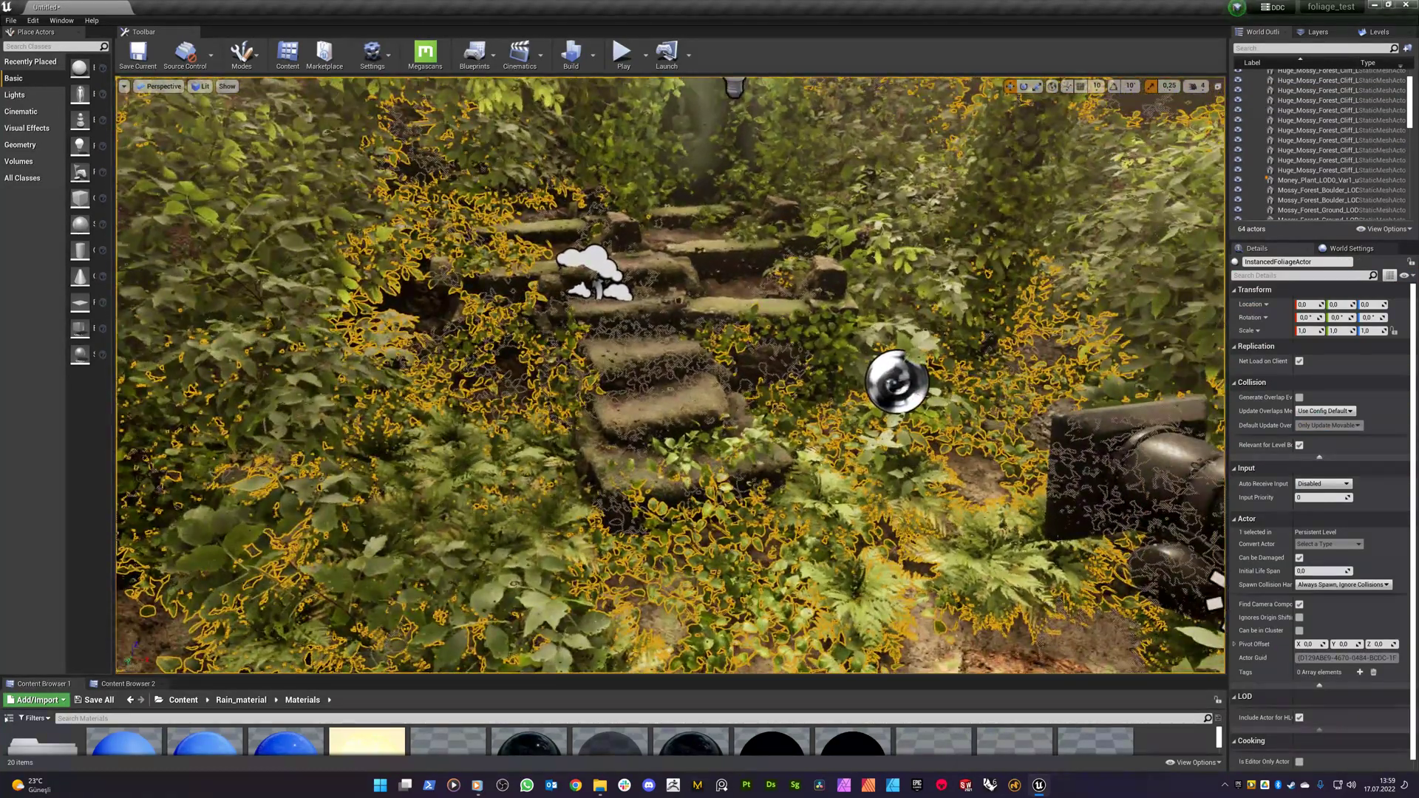
right_click_drag(740, 299, 740, 299)
key("Escape")
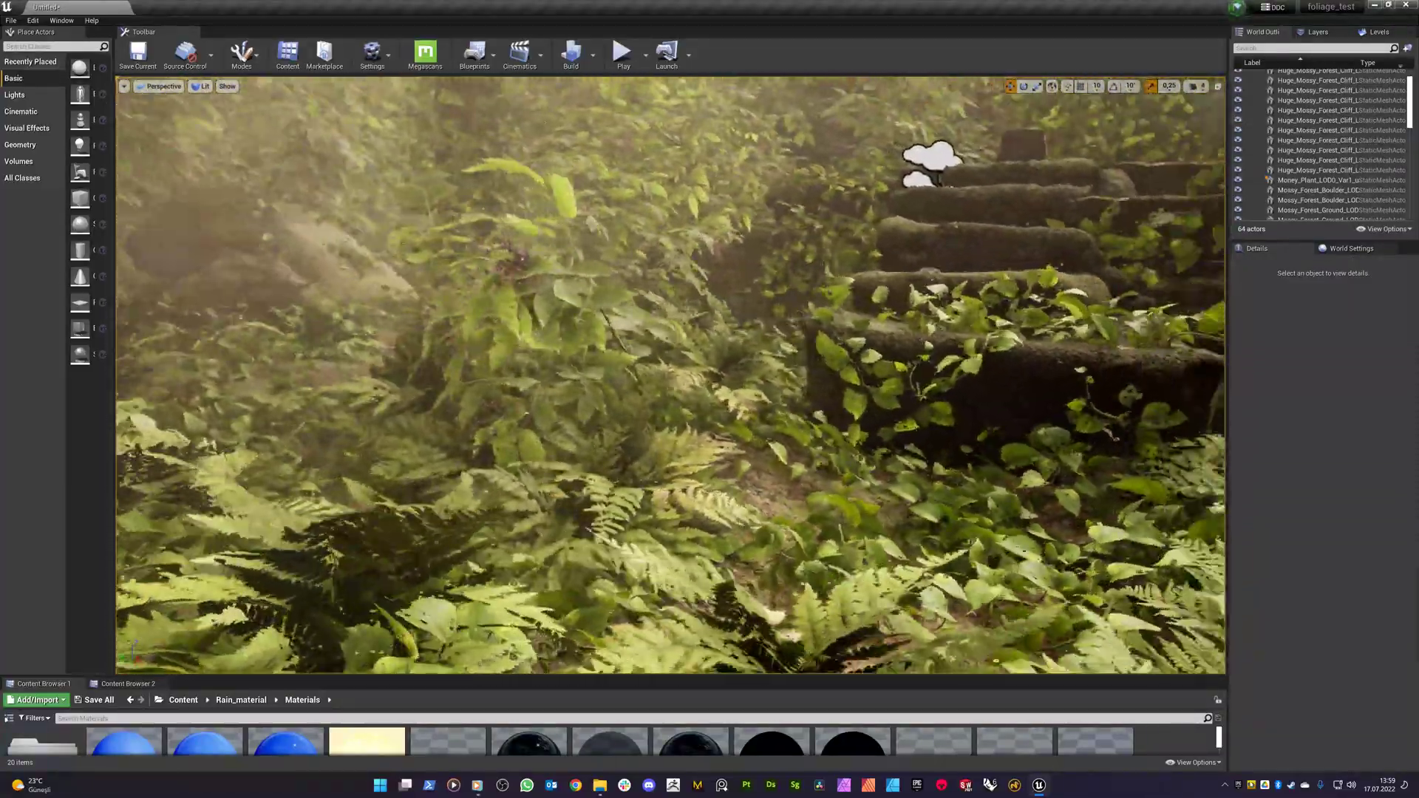
right_click_drag(740, 298, 740, 298)
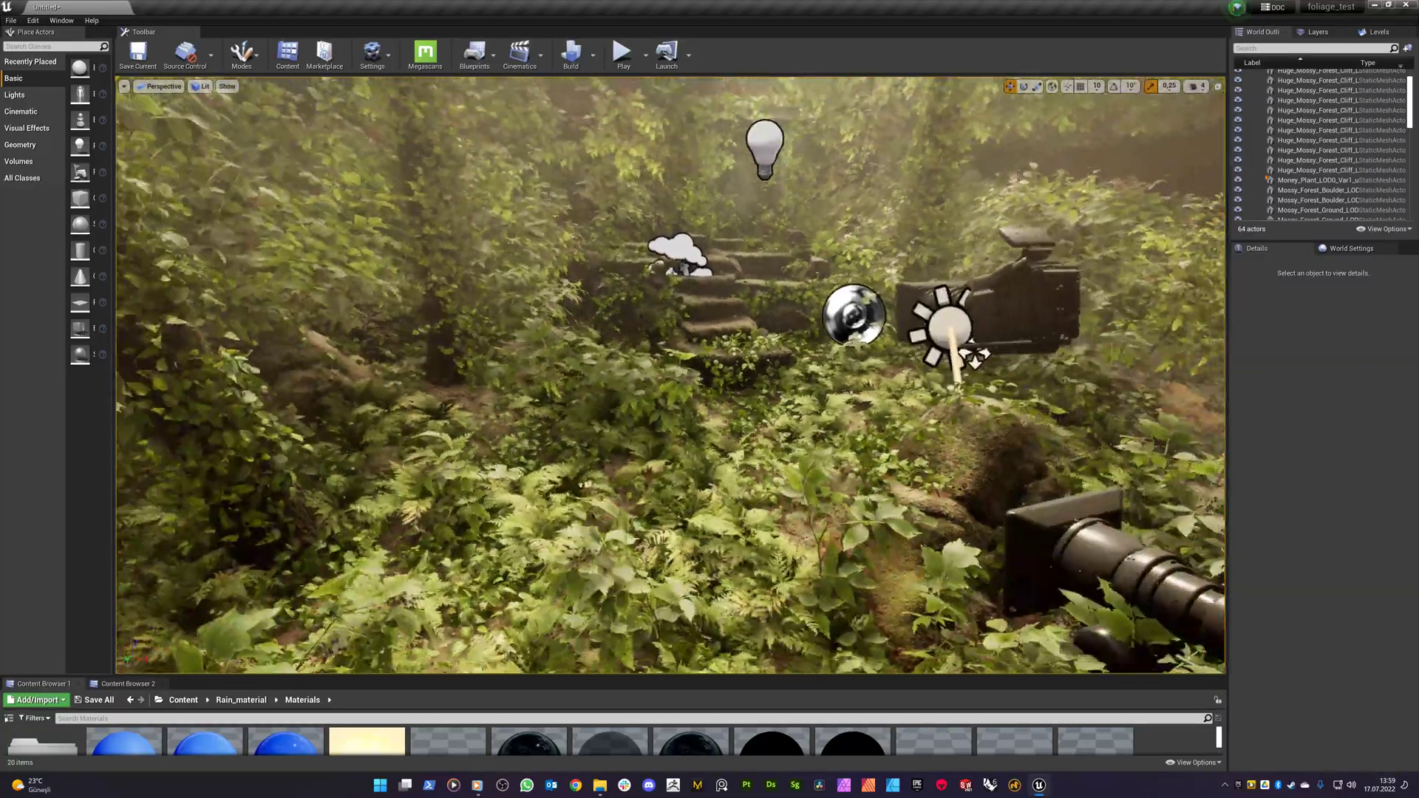
right_click_drag(740, 299, 740, 299)
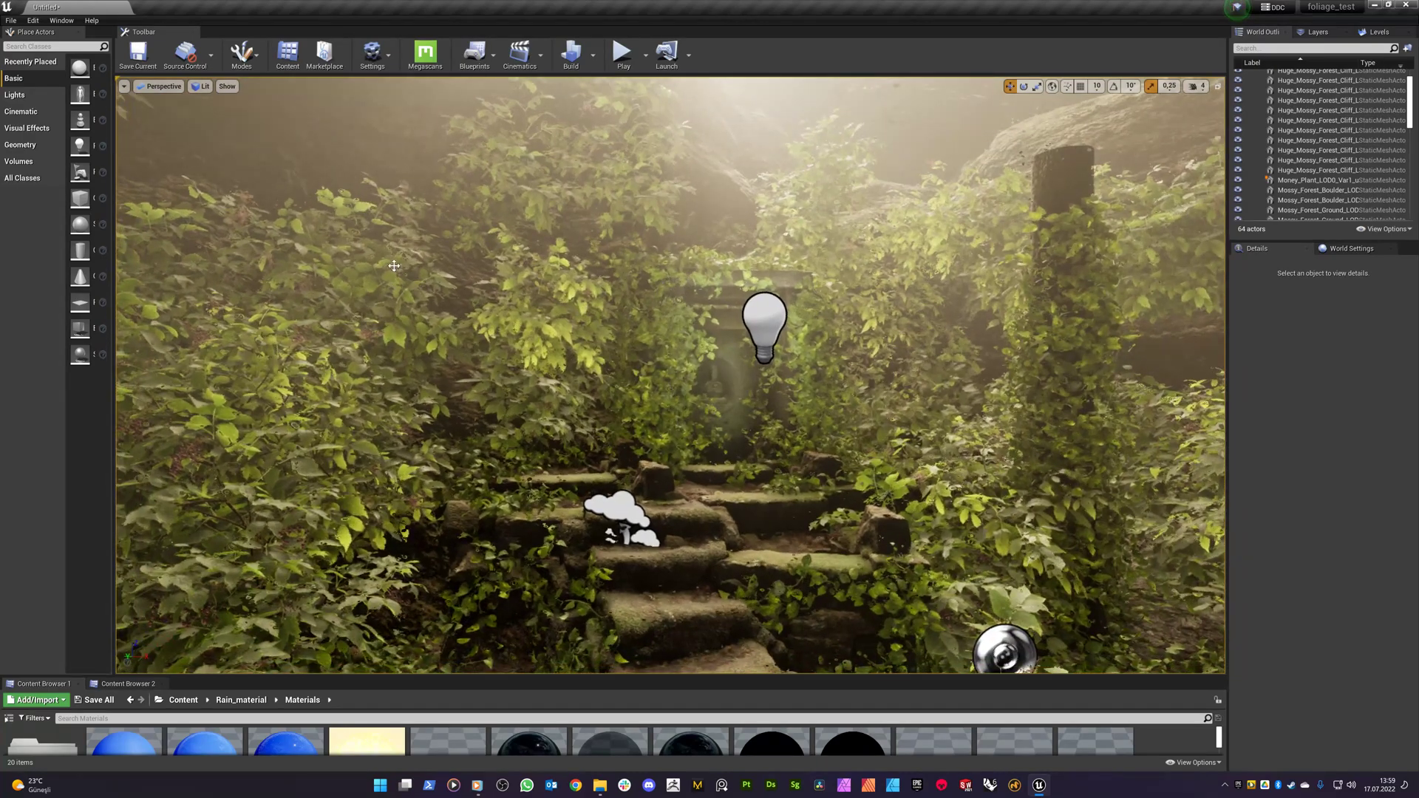
right_click_drag(394, 266, 739, 466)
scroll(1261, 110, "up", 2)
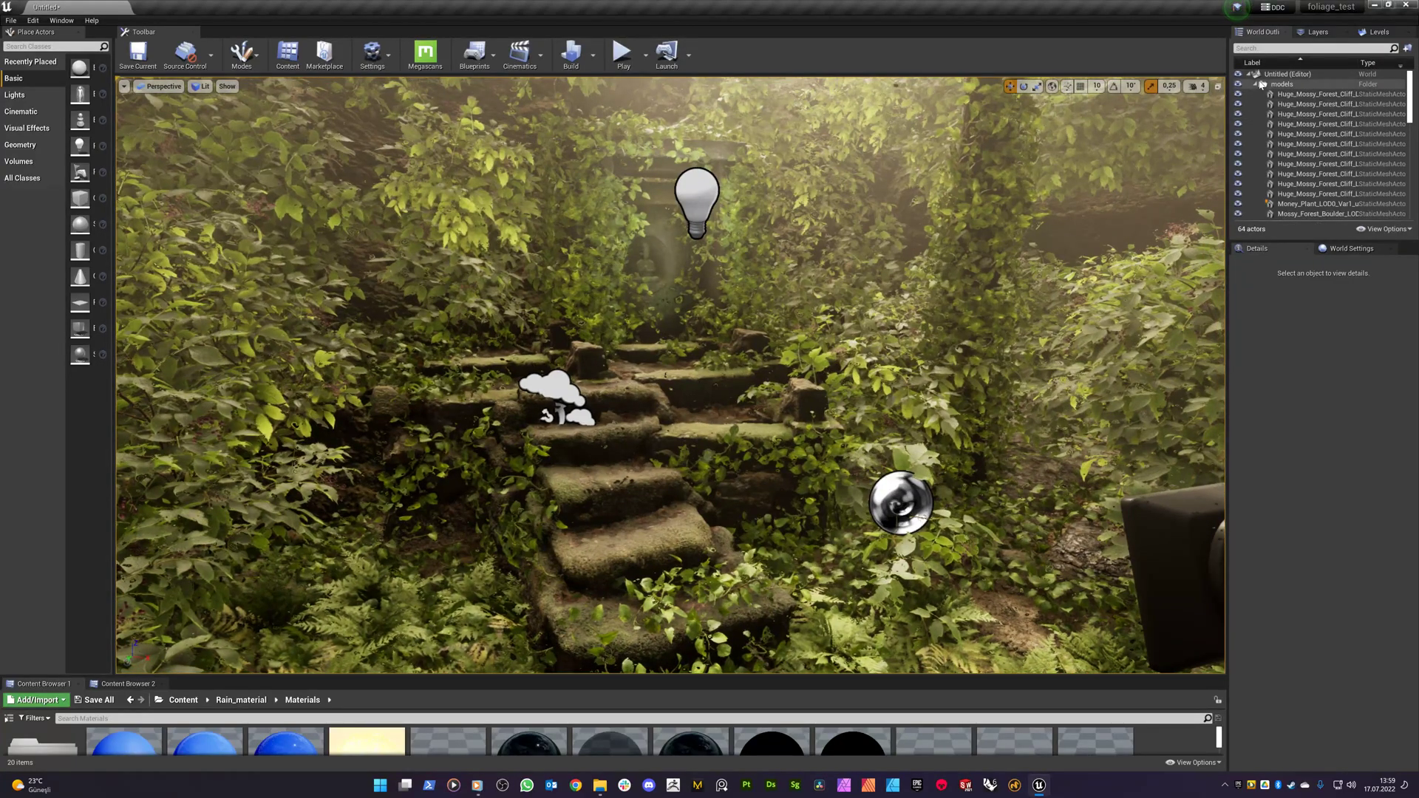
Collapse the models folder and move the Dynamic Rain Volume Actor onto the stairs by setting its X location to -3331
left_click(1256, 83)
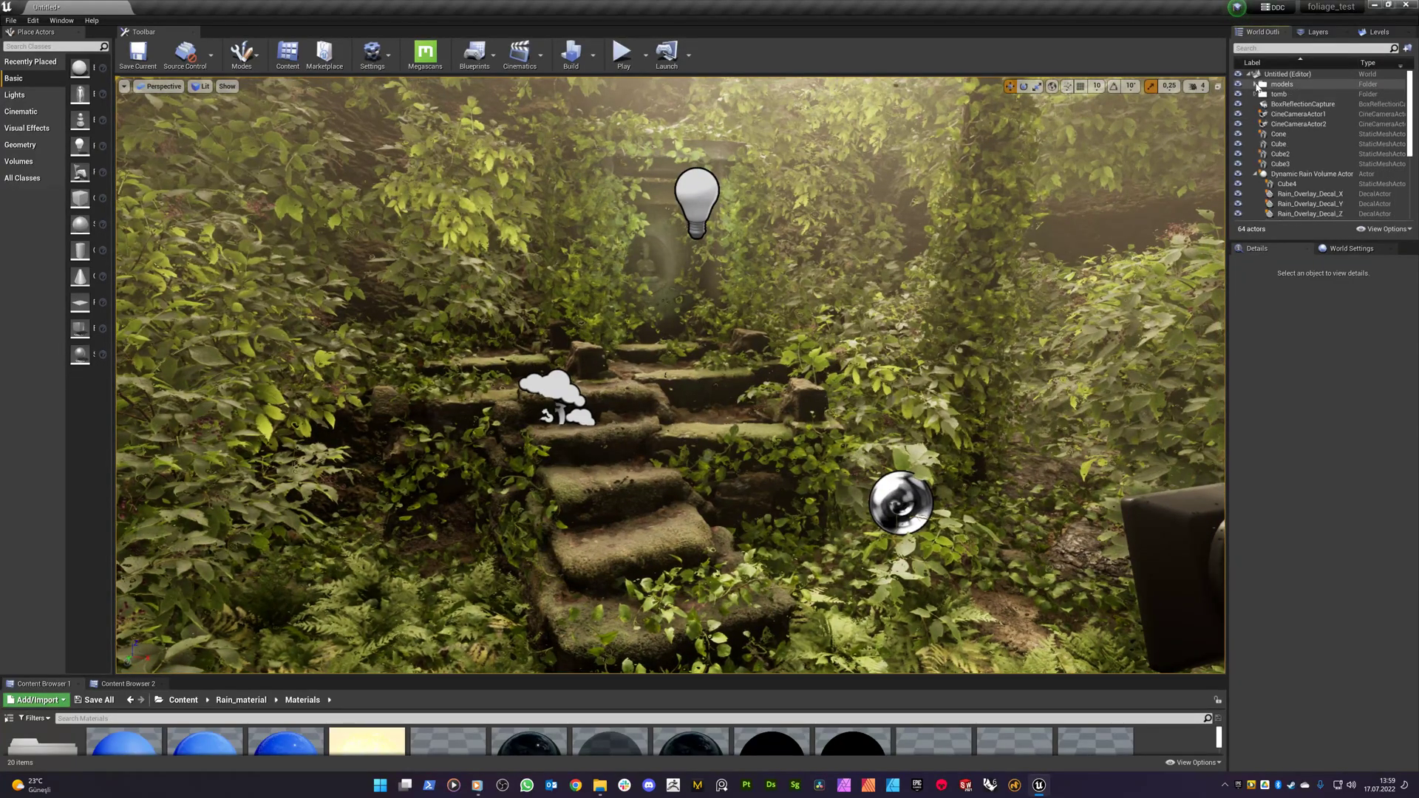
left_click(1287, 177)
right_click_drag(887, 355, 884, 384)
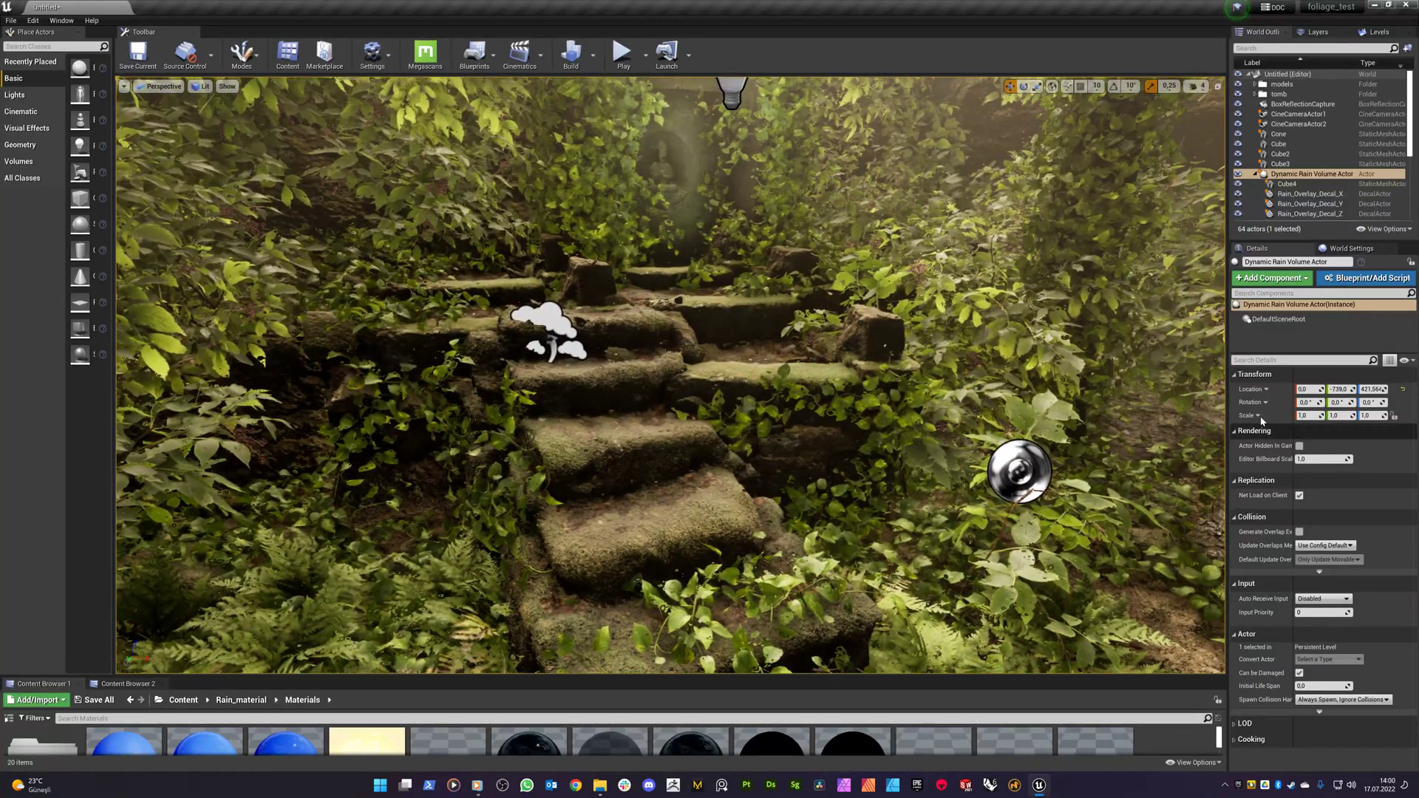
left_click_drag(1313, 391, 1240, 390)
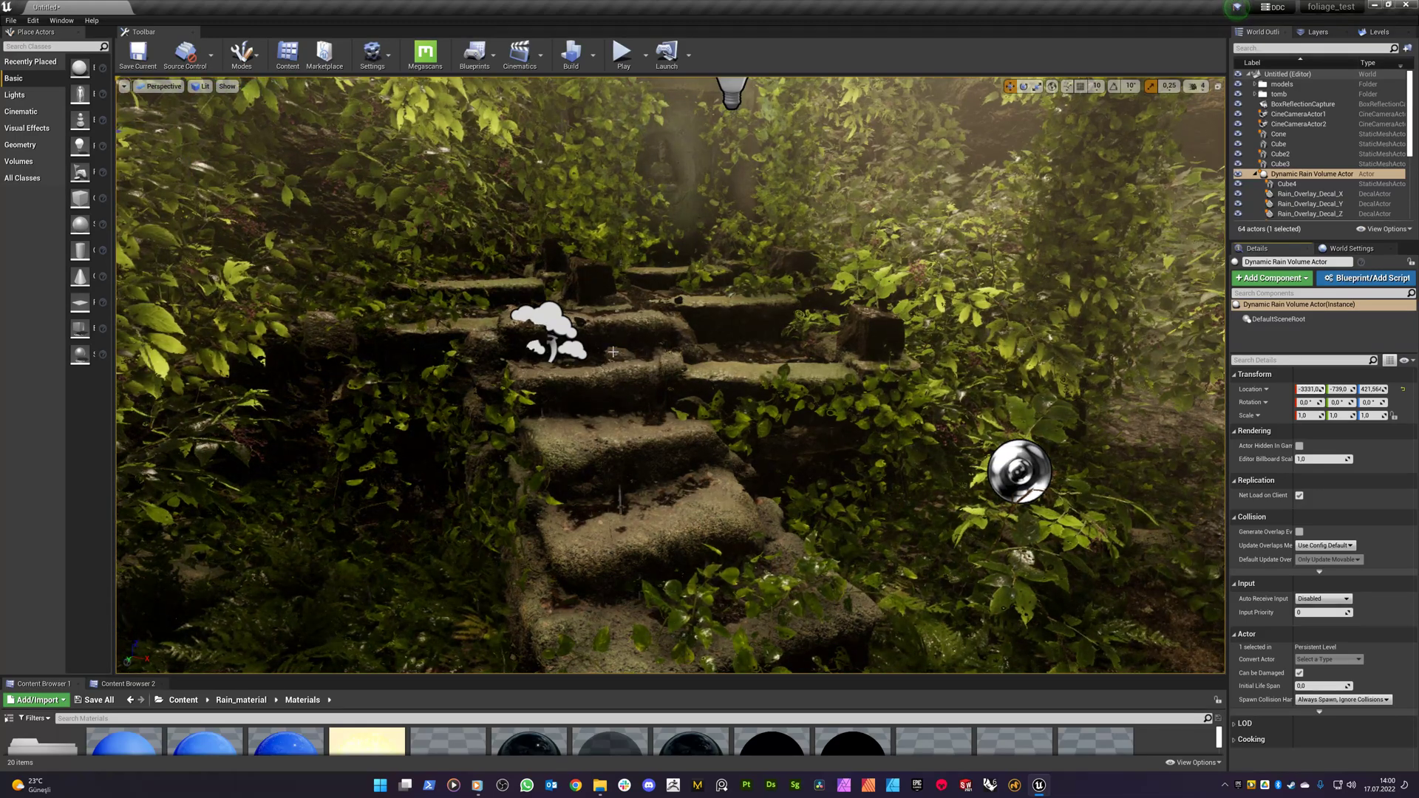
Inspect the stone stairs, hiding and reshowing the Dynamic Rain Volume Actor to compare their dry and wet looks
mouse_move(612, 352)
right_mouse_down()
mouse_move(621, 297)
mouse_move(623, 341)
right_mouse_up()
key("w")
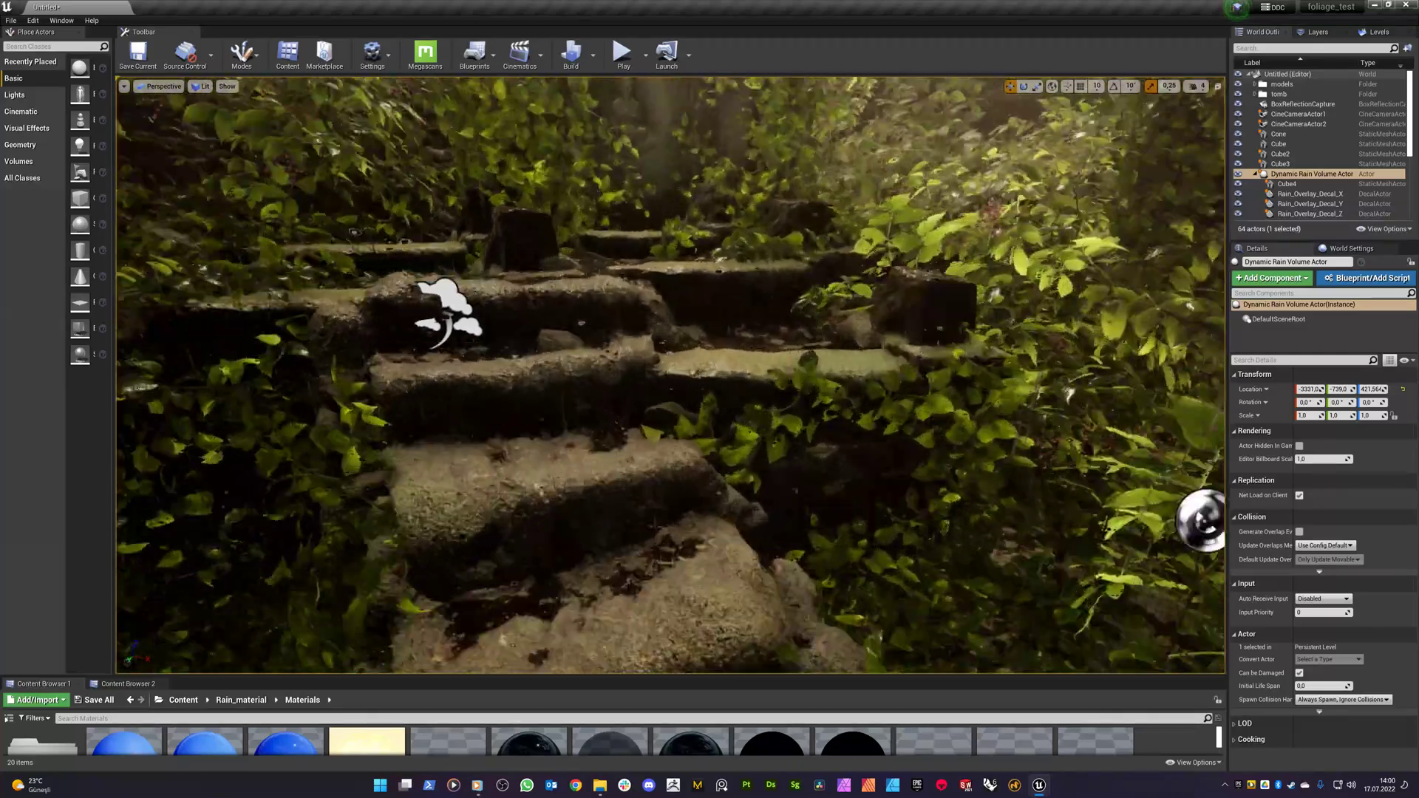
key("s")
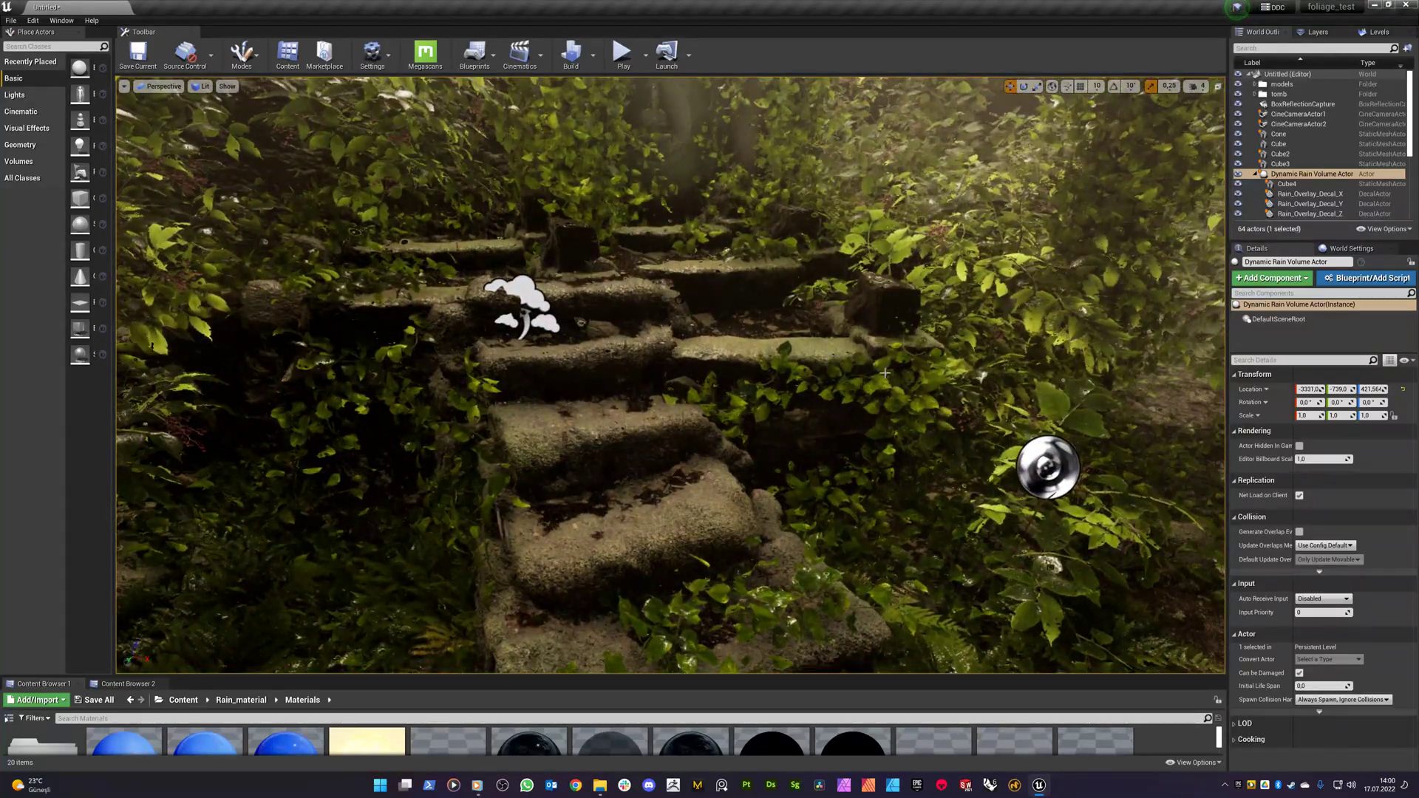
right_click_drag(900, 428, 871, 458)
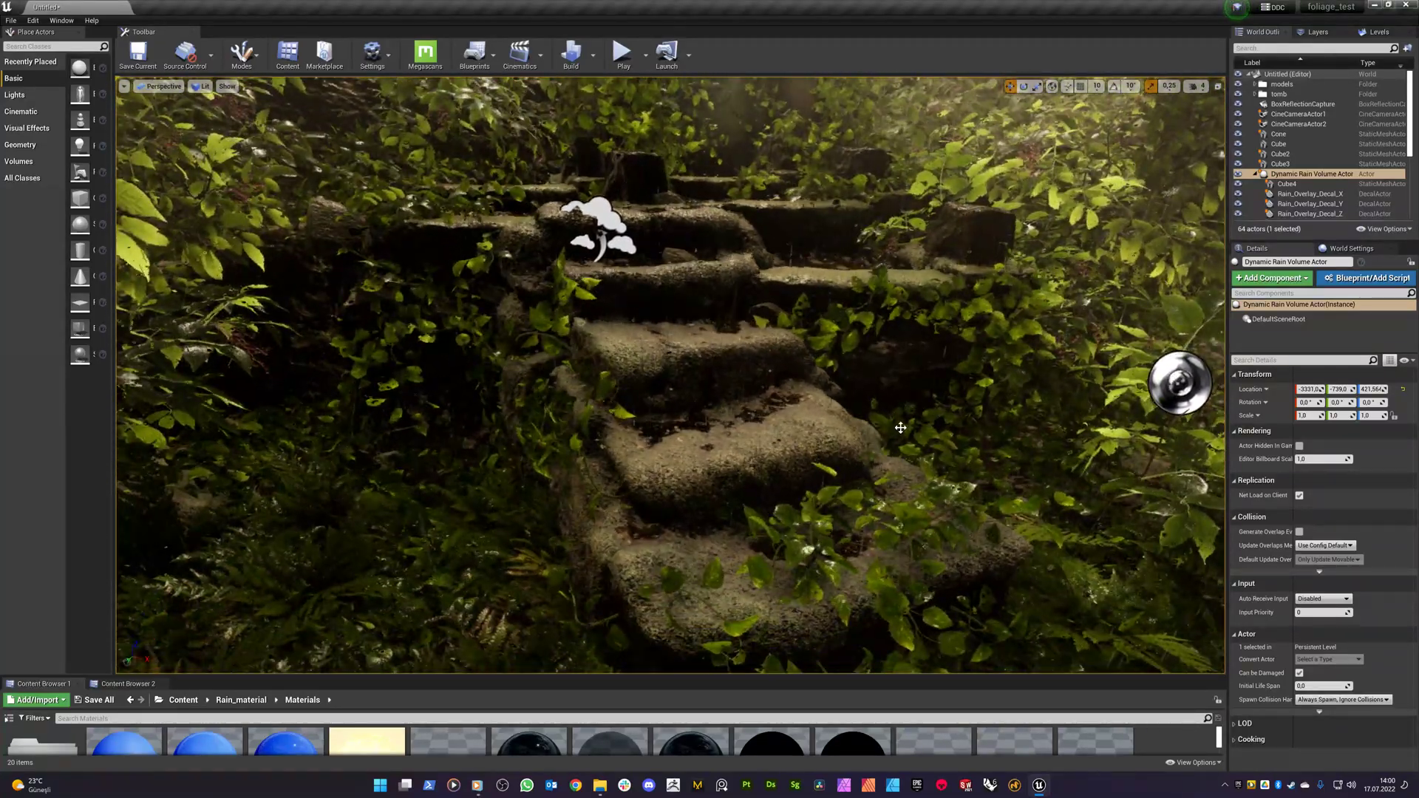
right_click_drag(773, 408, 787, 434)
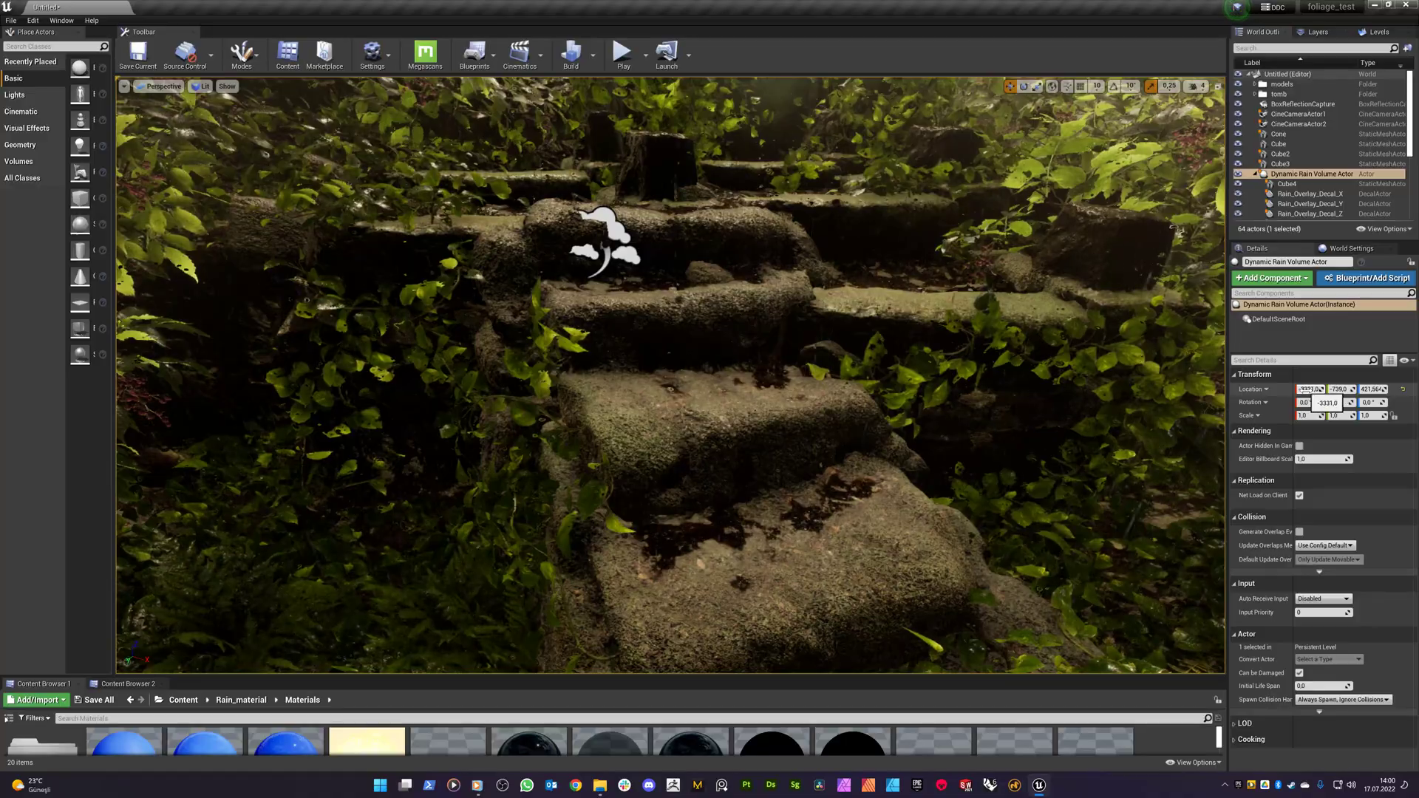
left_click(1238, 175)
right_click_drag(773, 408, 773, 408)
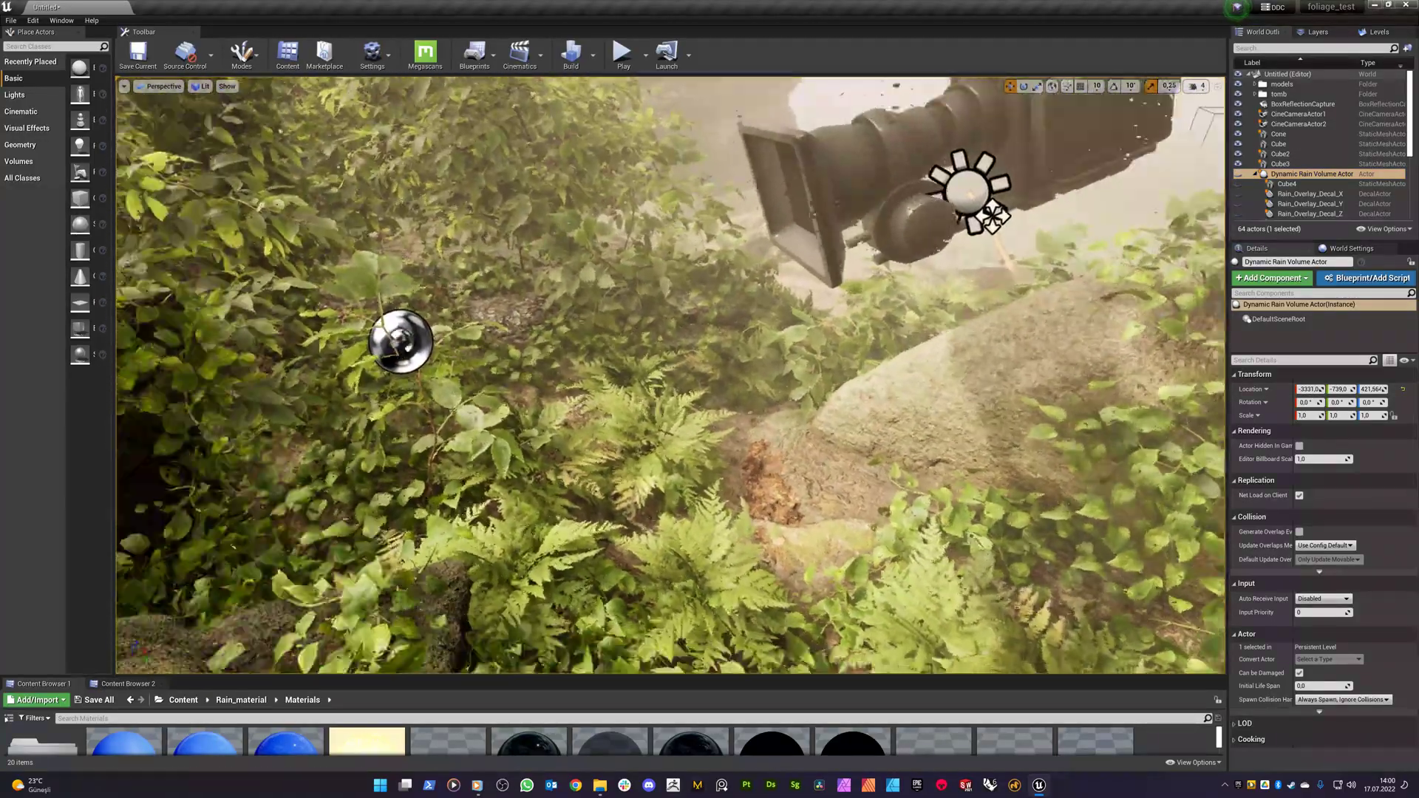
right_click_drag(740, 215, 740, 215)
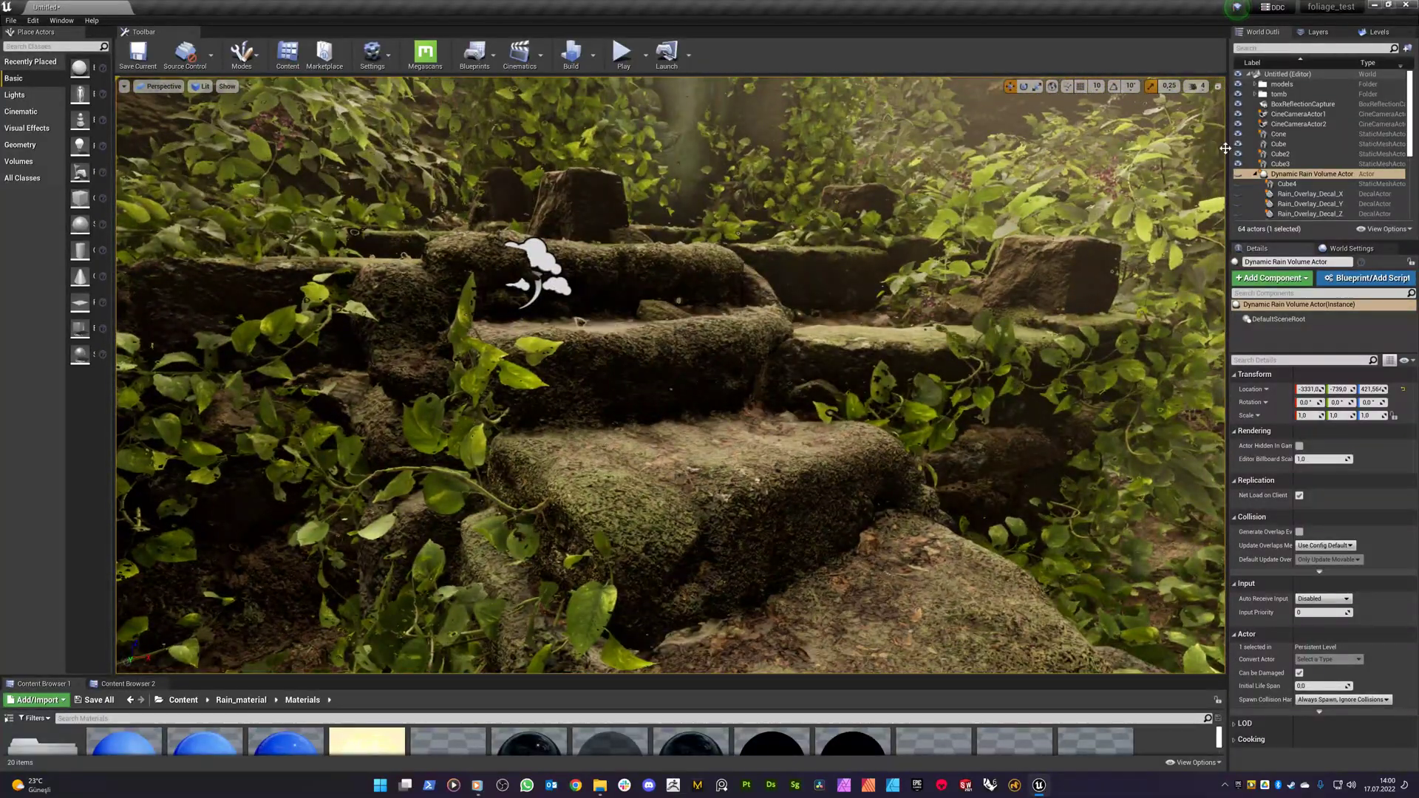
left_click(1238, 174)
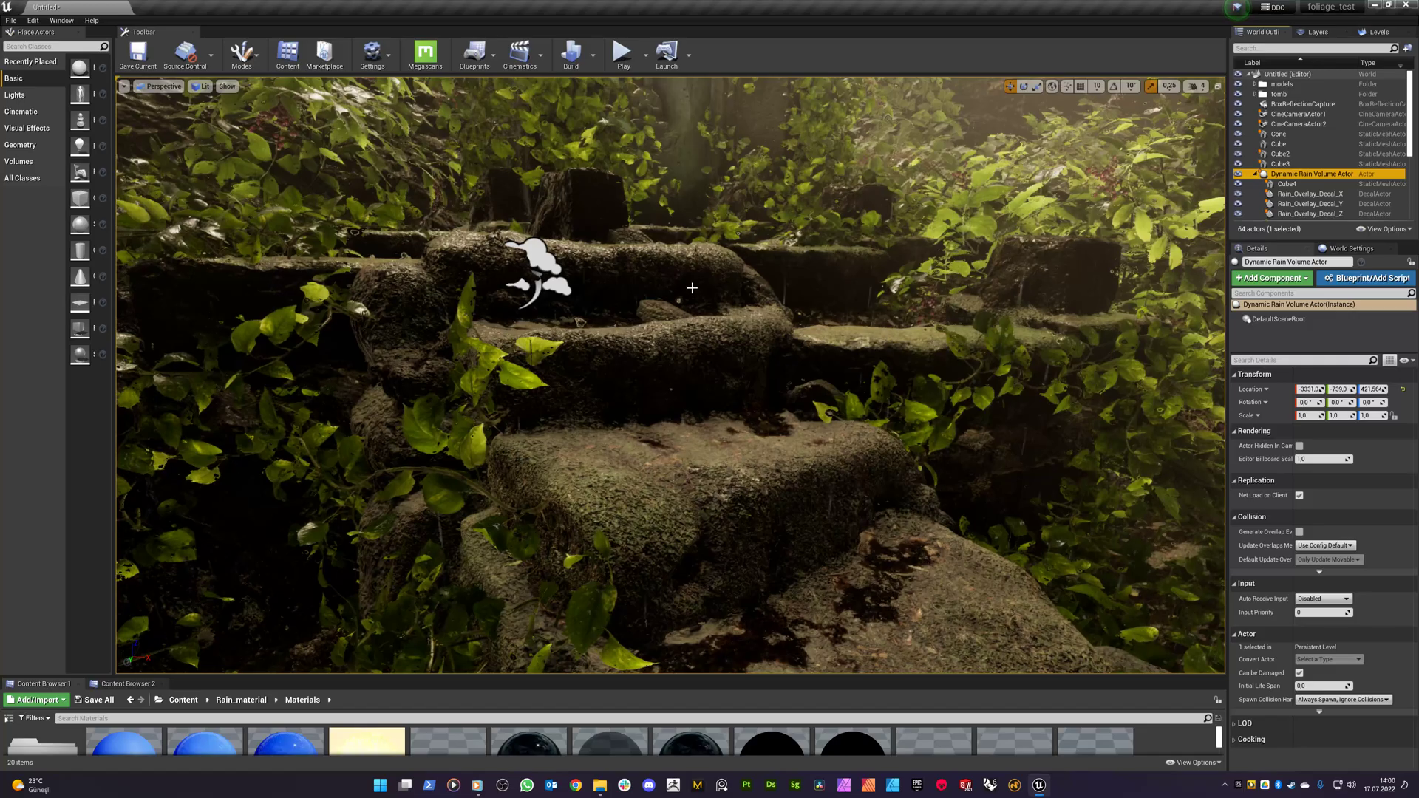
Shift the Dynamic Rain Volume Actor over the large boulder near the stairs by setting its X location to -3241
right_click_drag(692, 287, 692, 287)
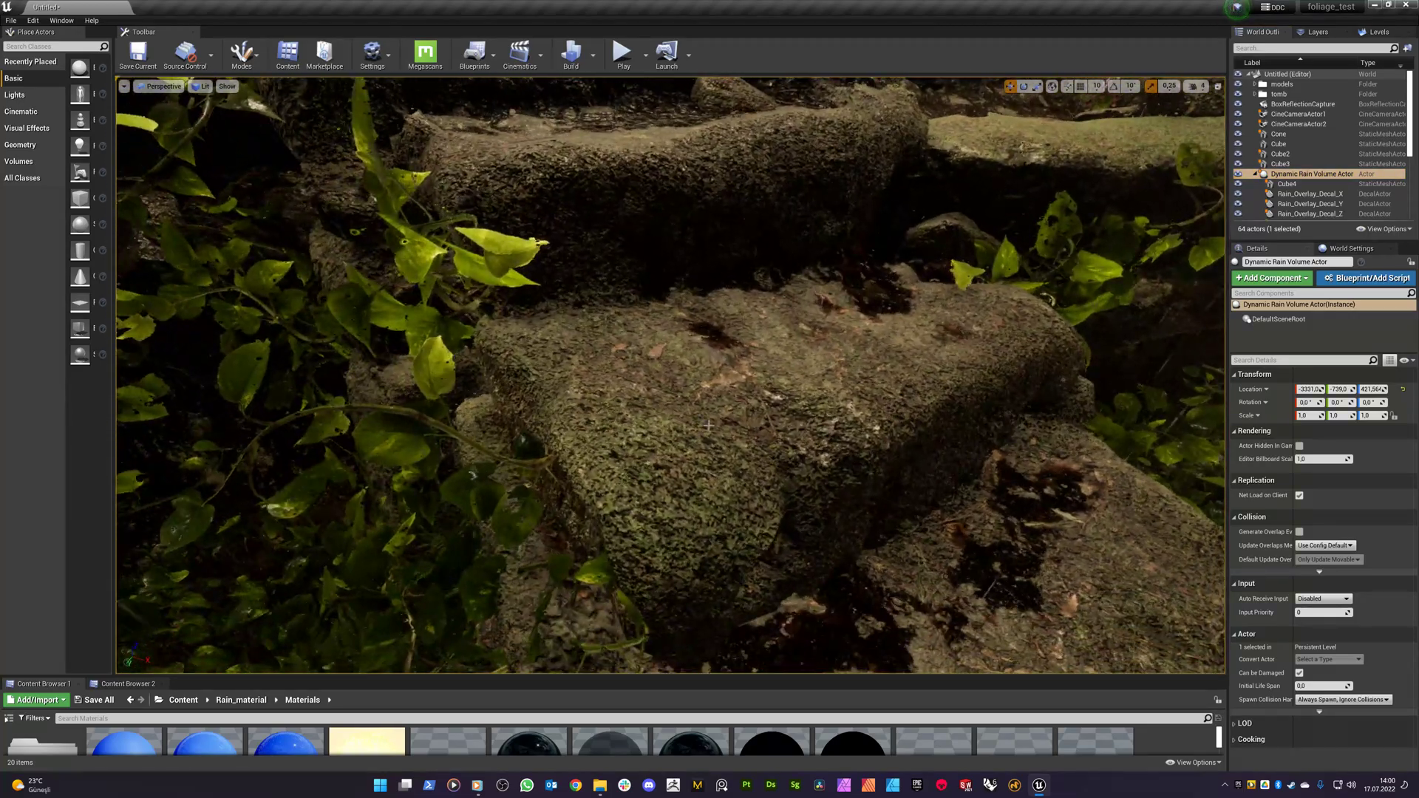
scroll(1309, 199, "down", 2)
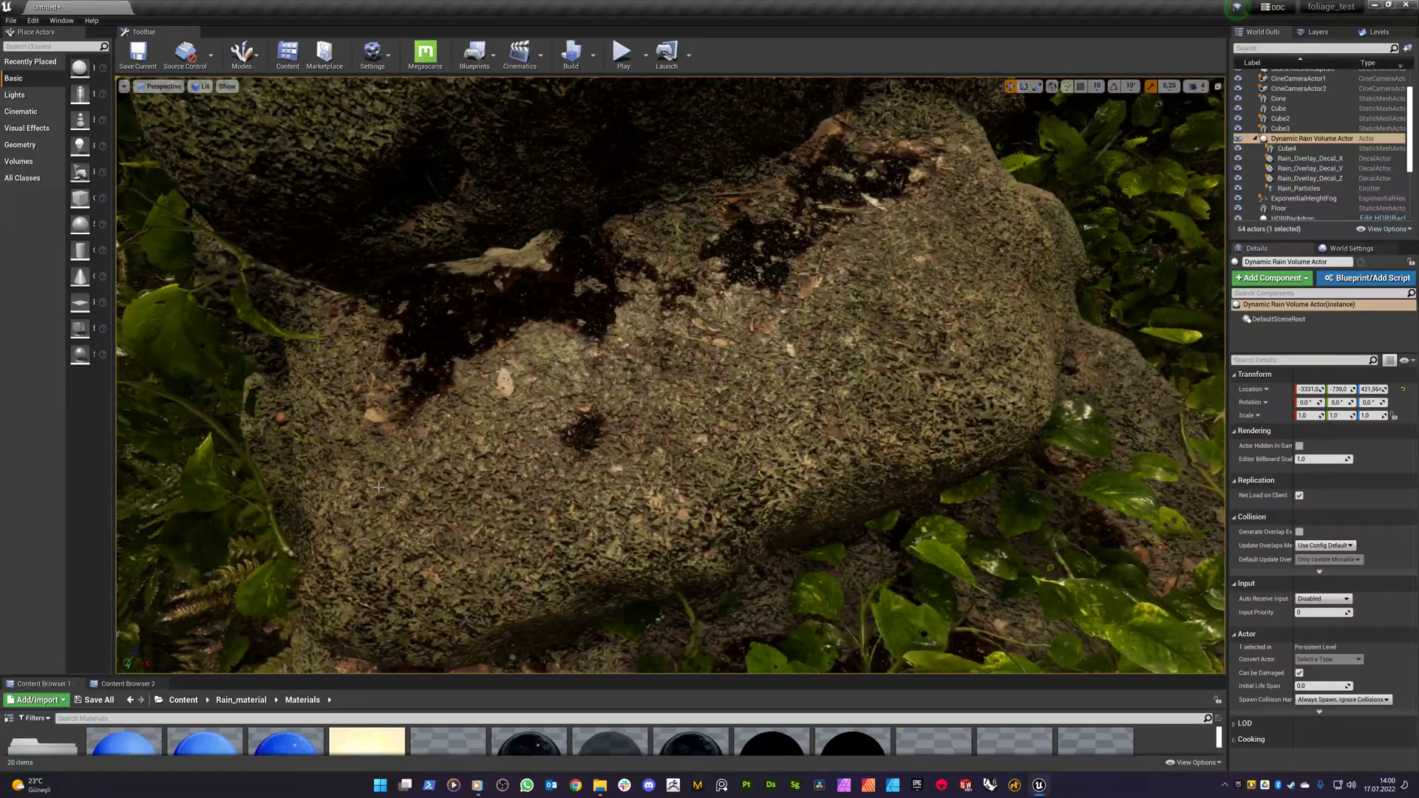
right_click_drag(520, 207, 473, 210)
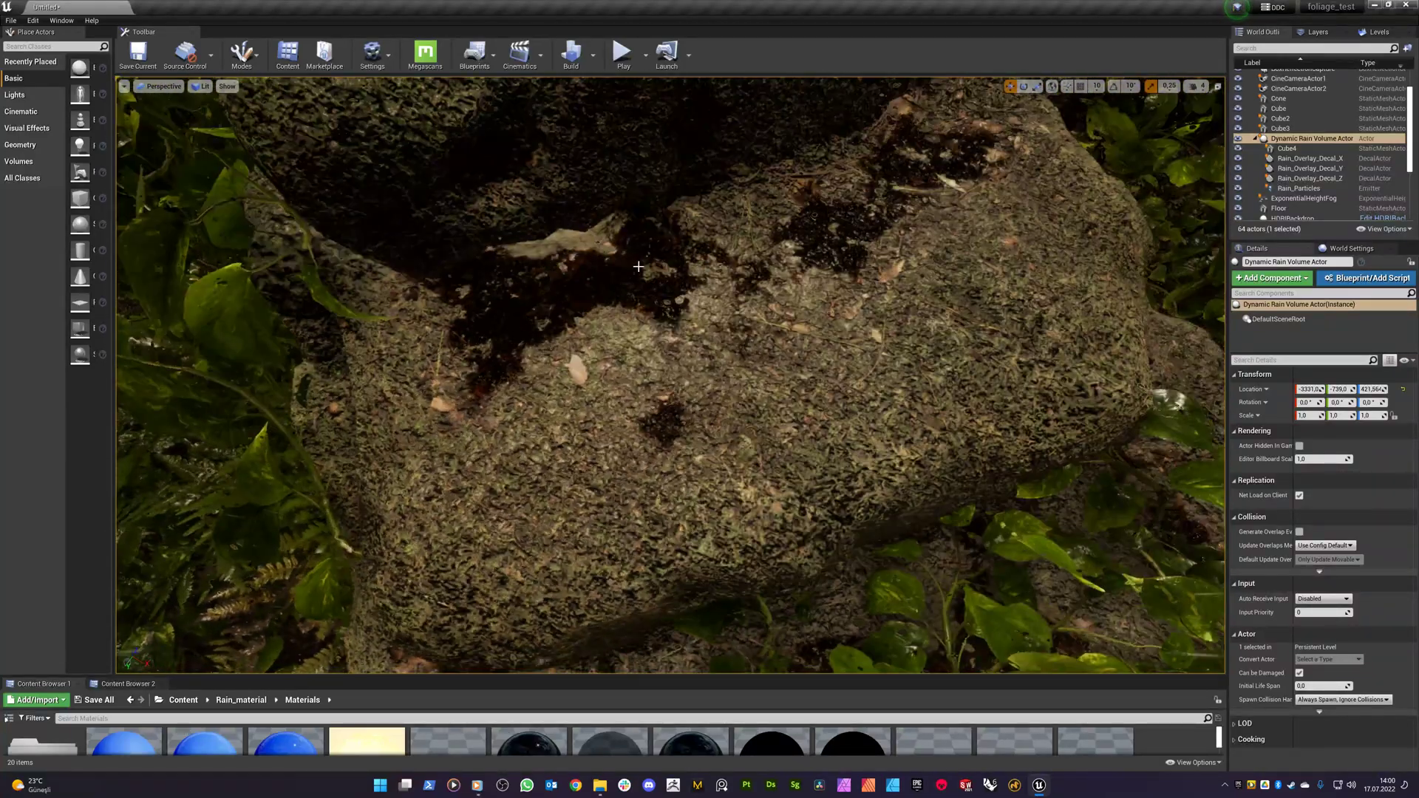
right_click_drag(639, 266, 606, 275)
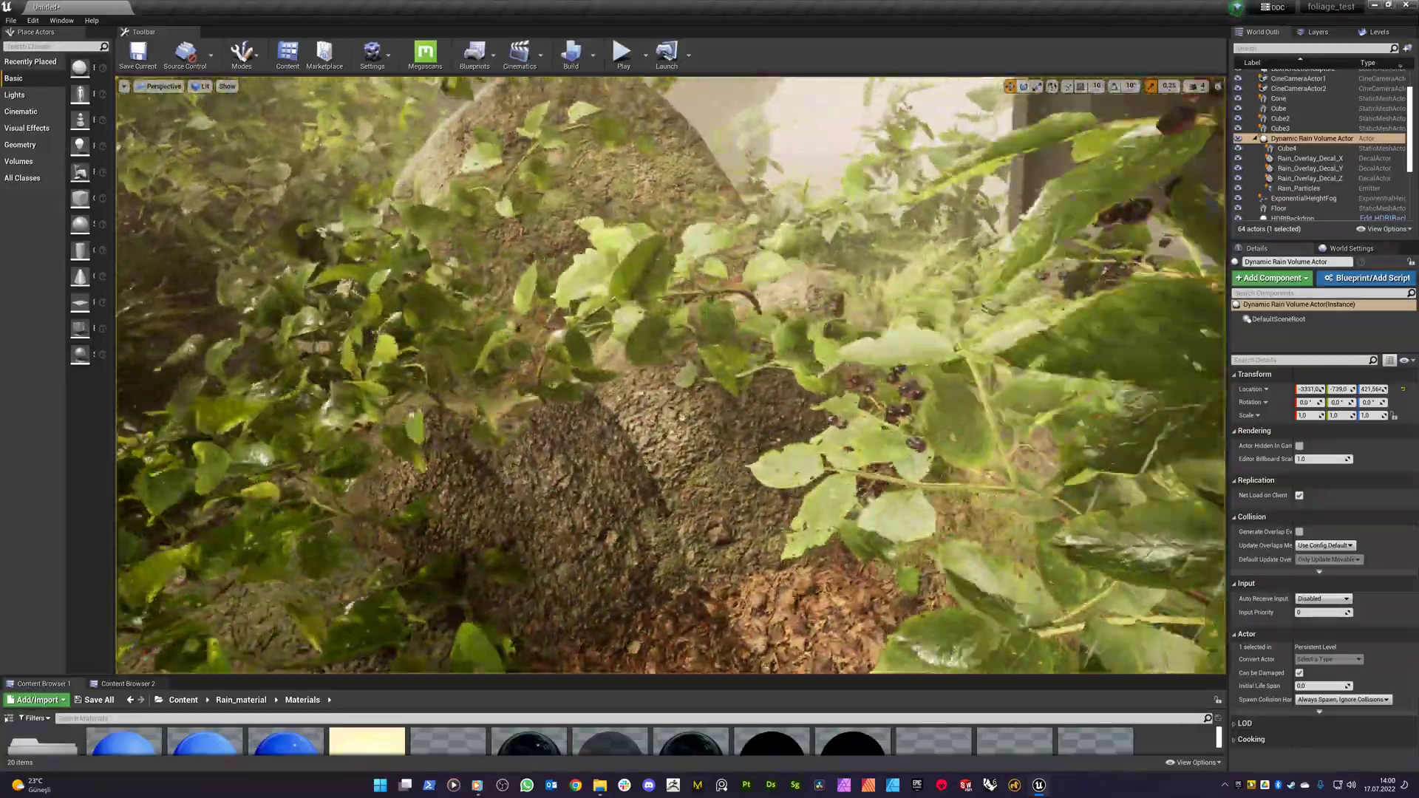
right_click_drag(606, 275, 517, 290)
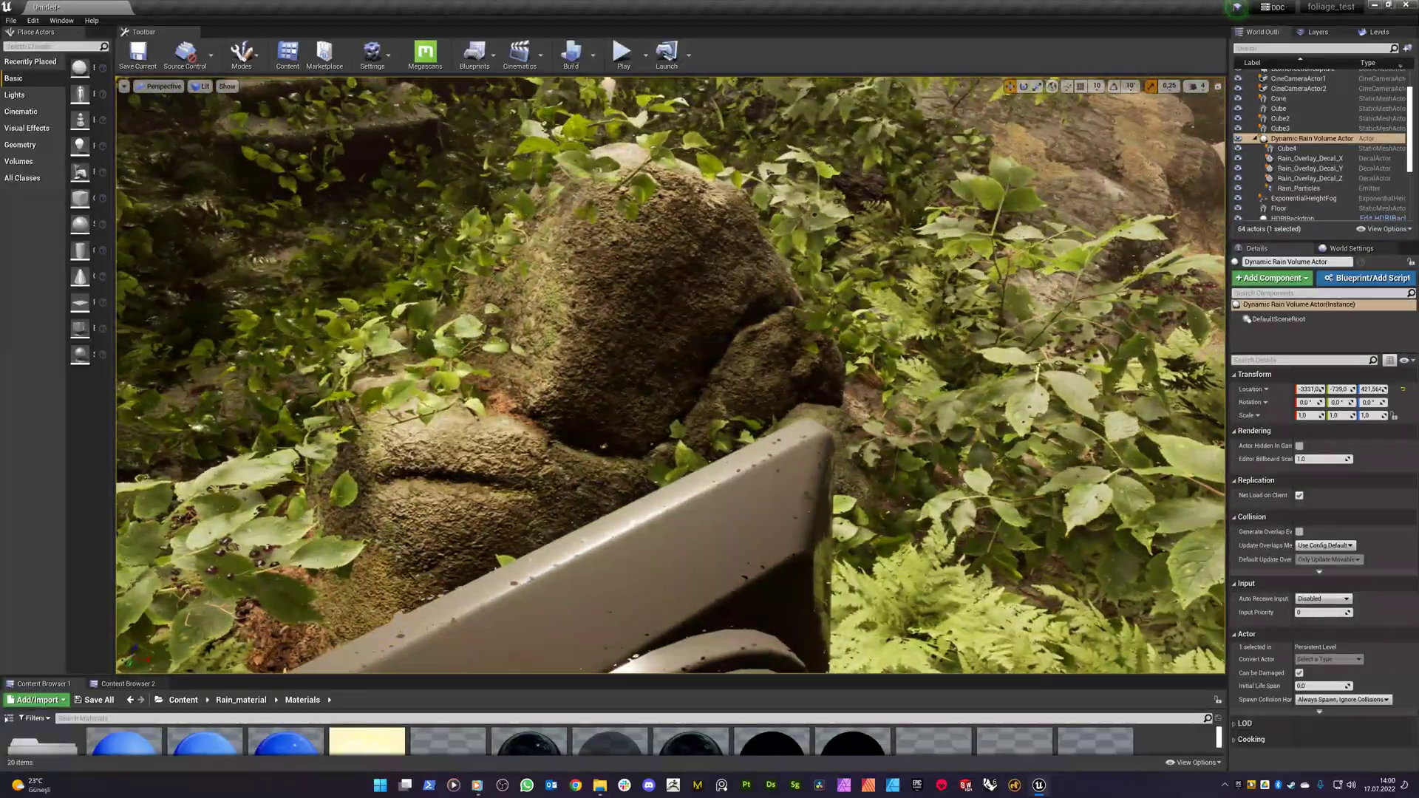
right_click_drag(651, 368, 606, 364)
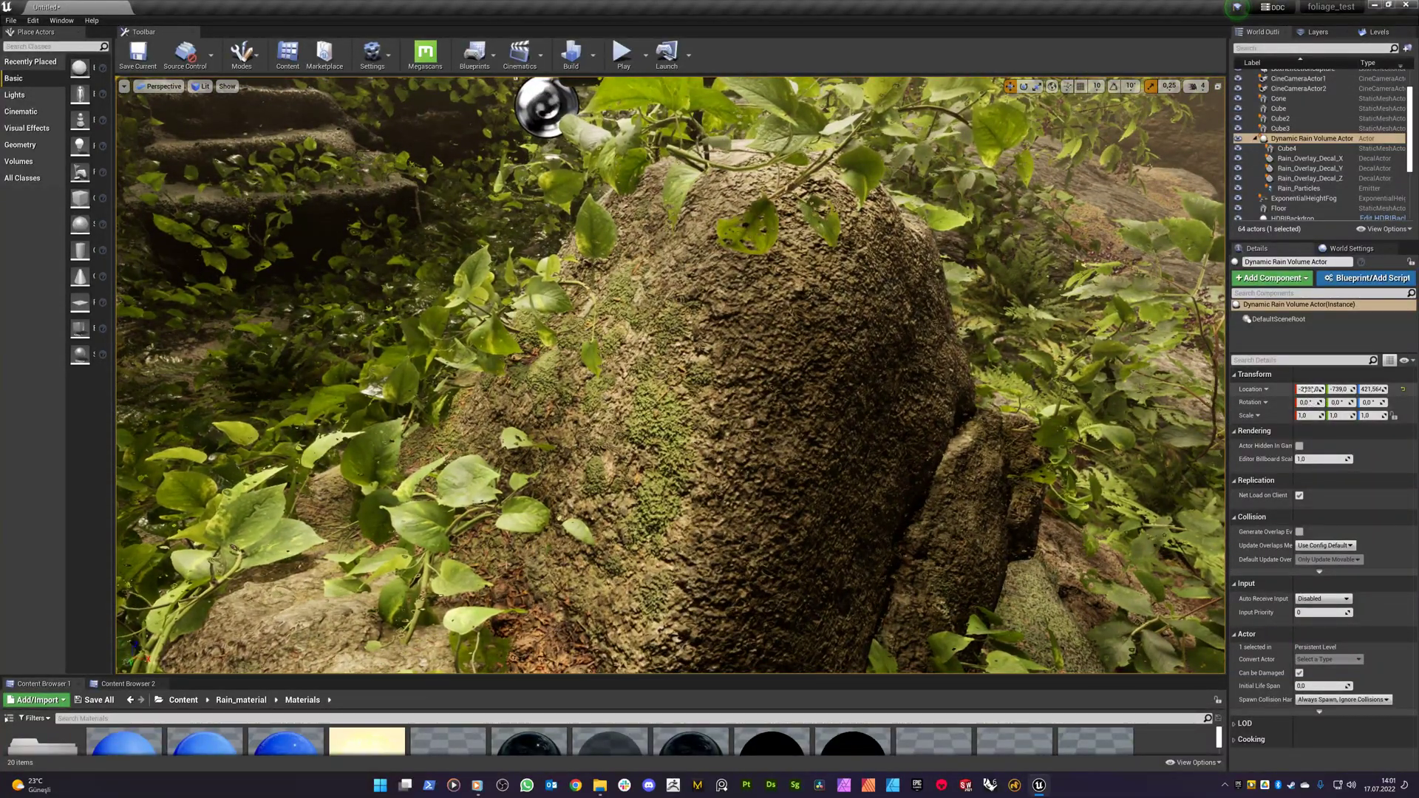
left_click_drag(1310, 389, 1271, 390)
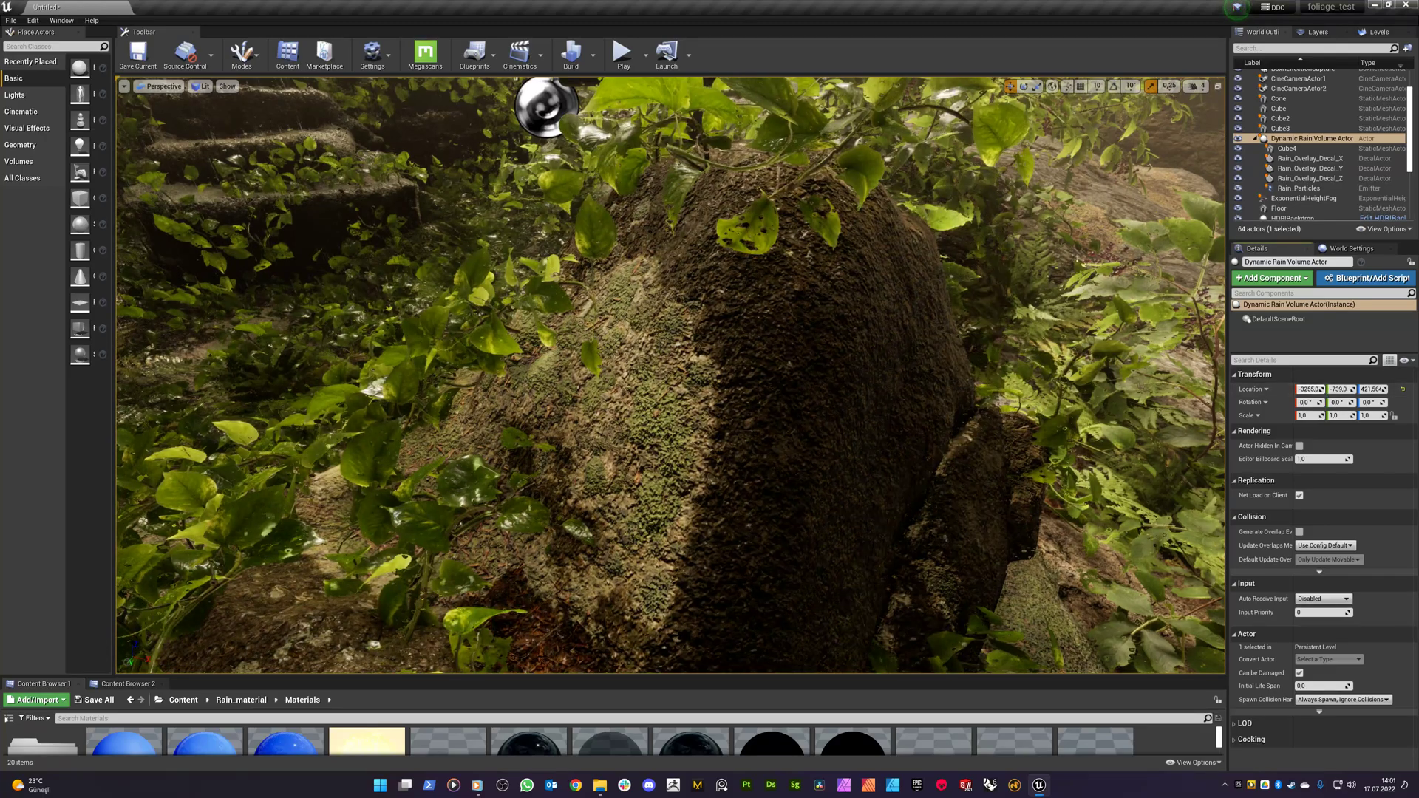
Examine the rain wetness on the boulder, ivy leaves, ferns, berry plants and the tree trunk up close
right_click_drag(781, 258, 770, 259)
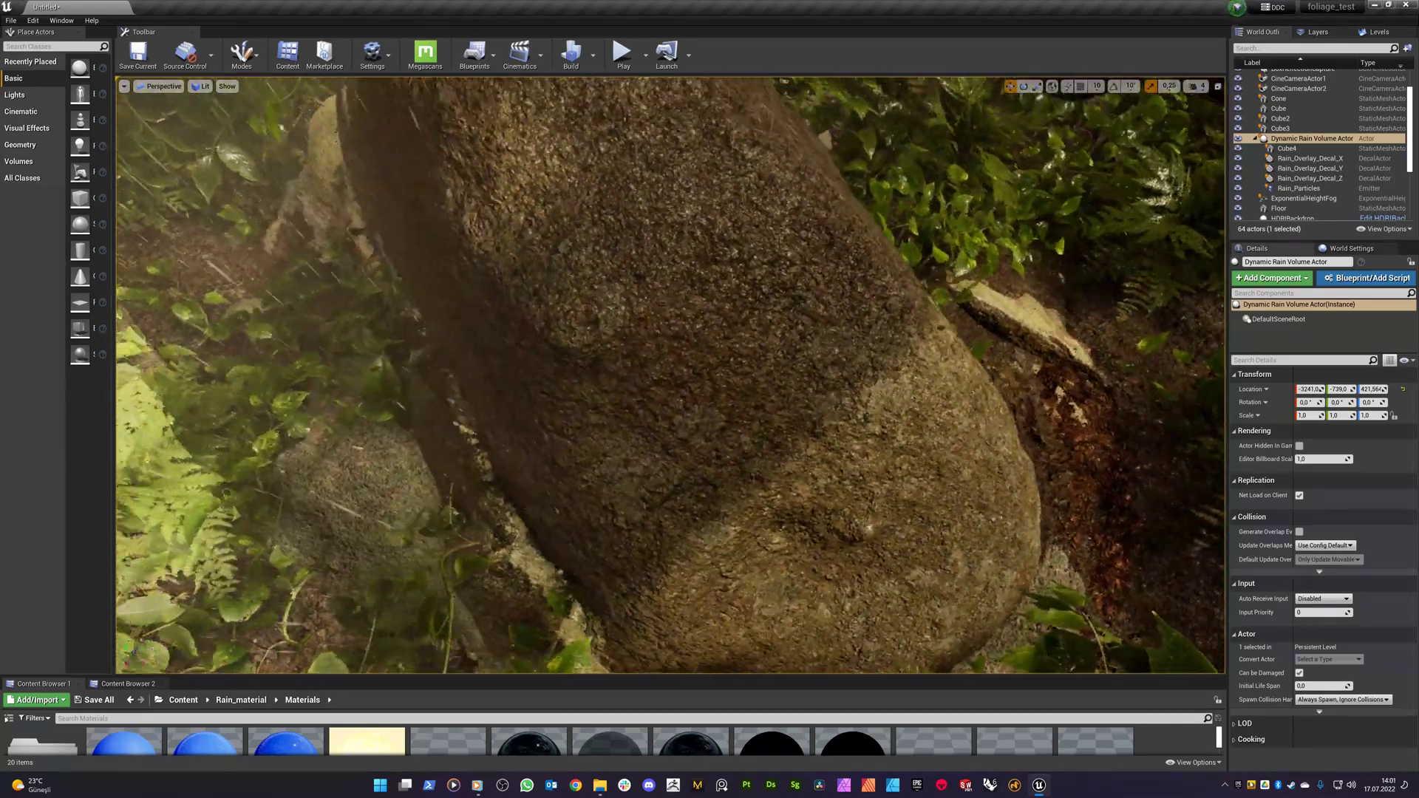
right_click_drag(722, 245, 722, 245)
key("w")
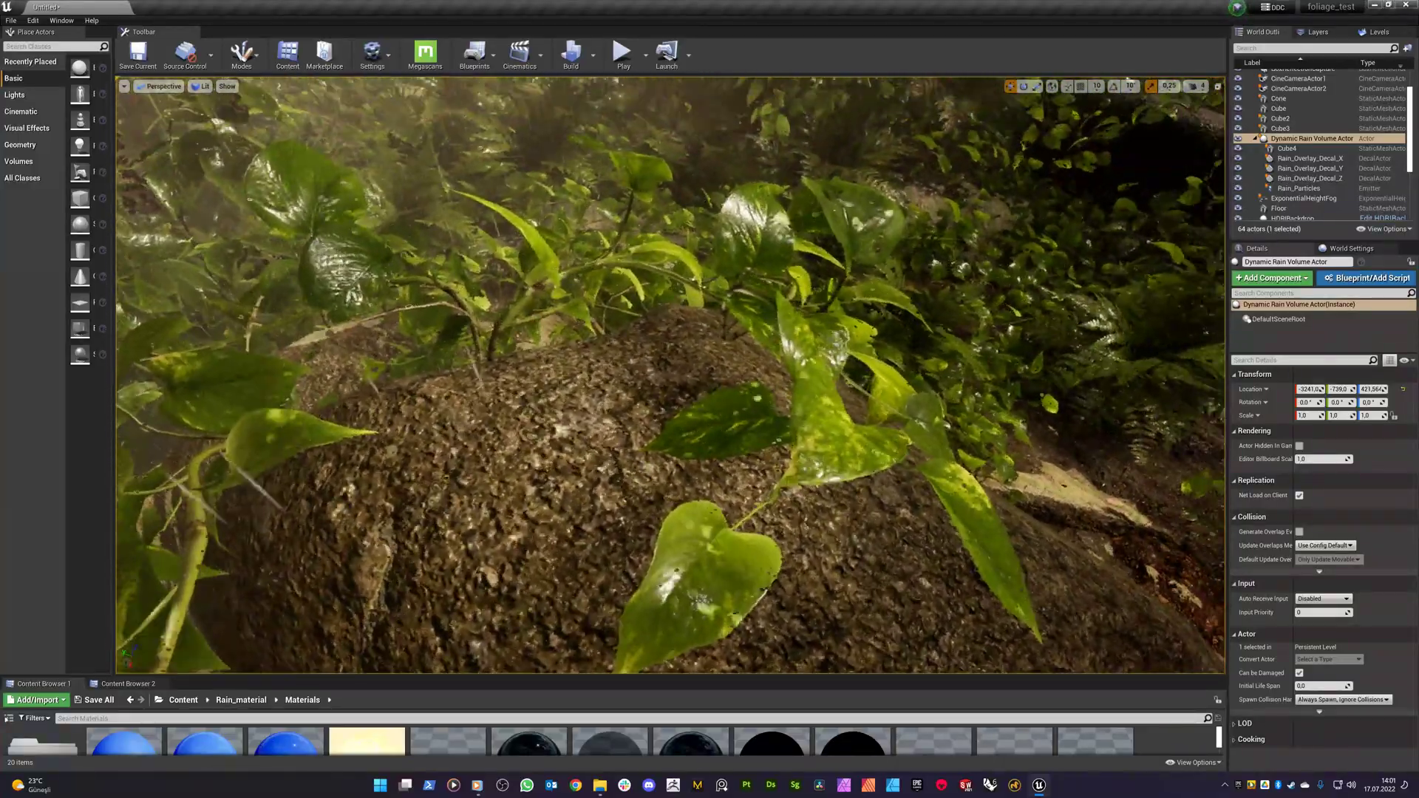
right_click_drag(670, 375, 744, 338)
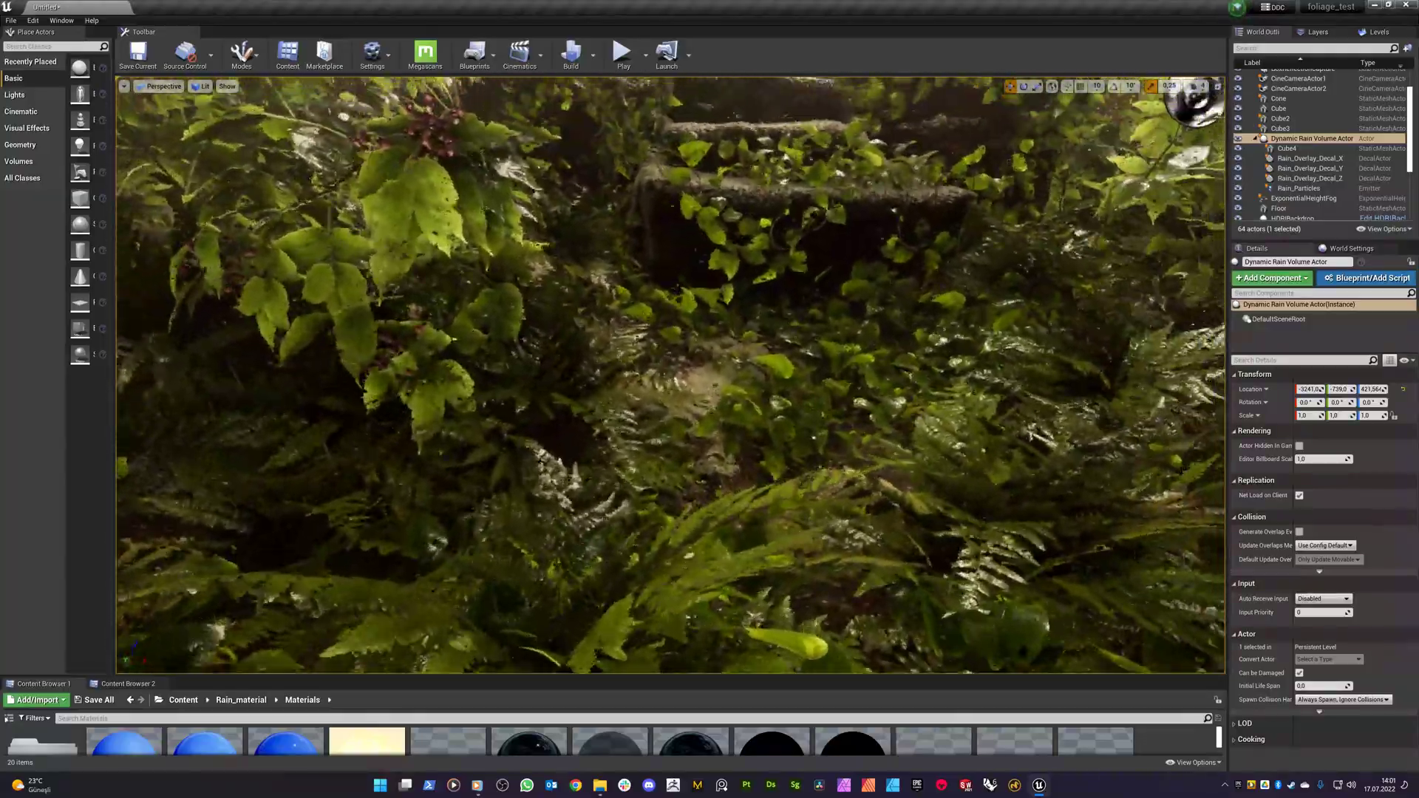
right_click_drag(722, 244, 723, 245)
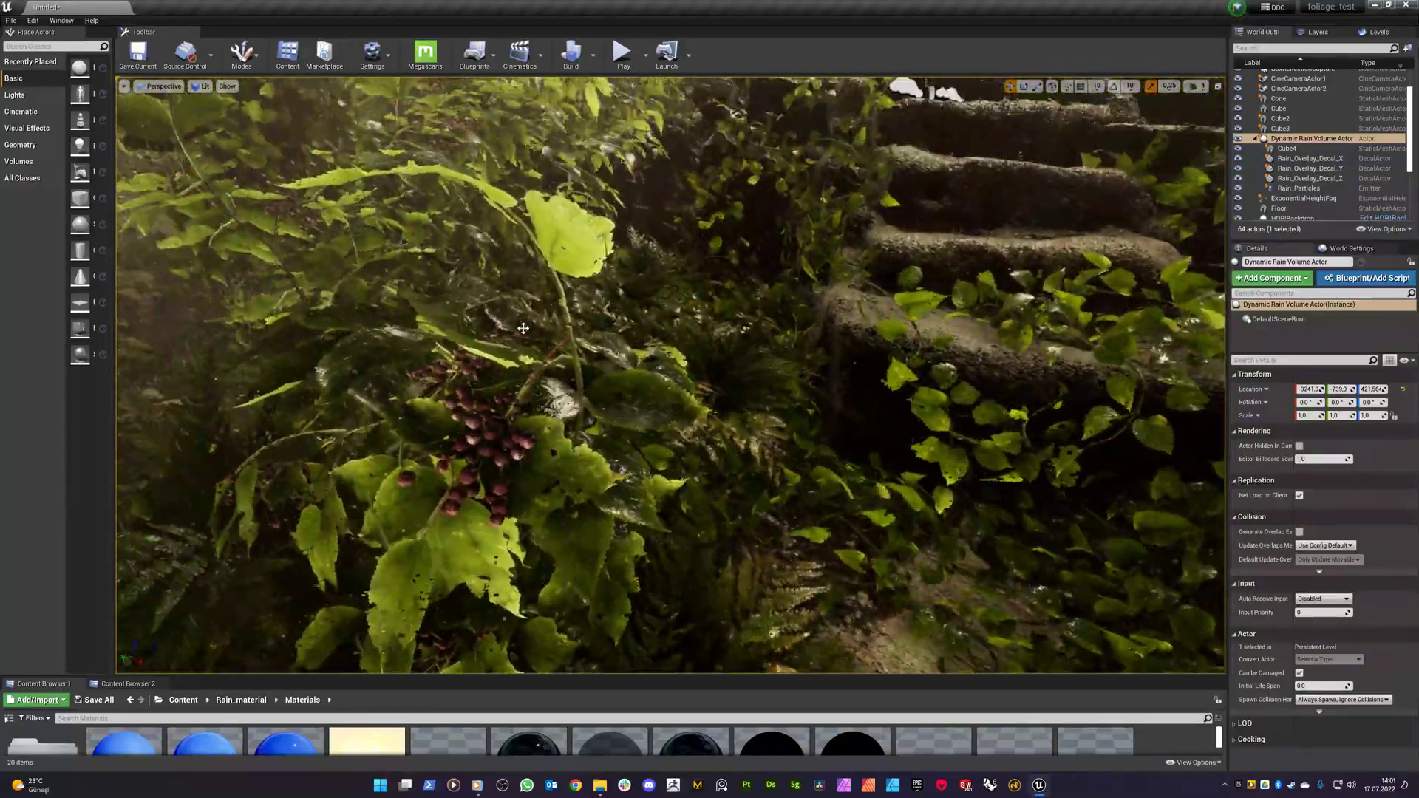
right_click_drag(523, 328, 523, 329)
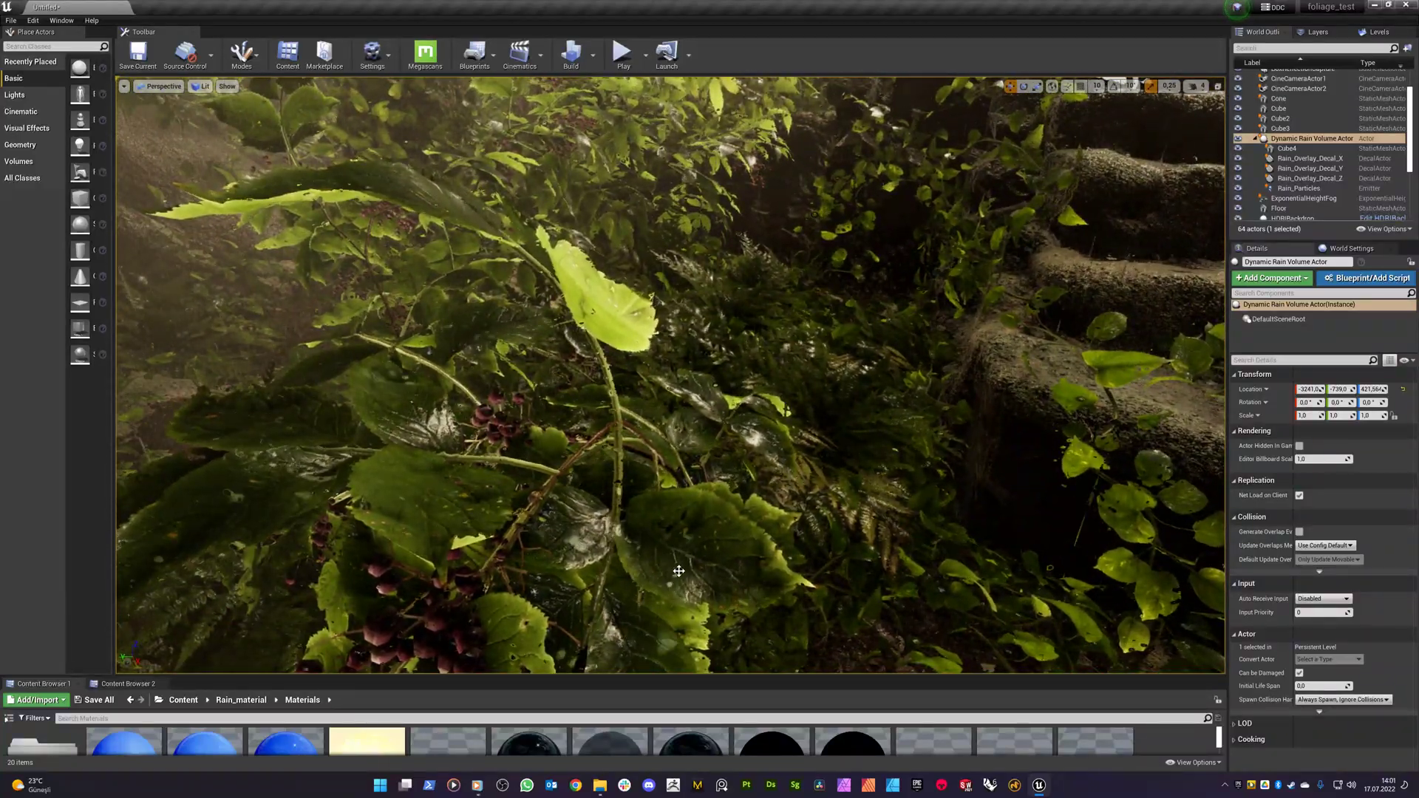
right_click_drag(743, 530, 744, 530)
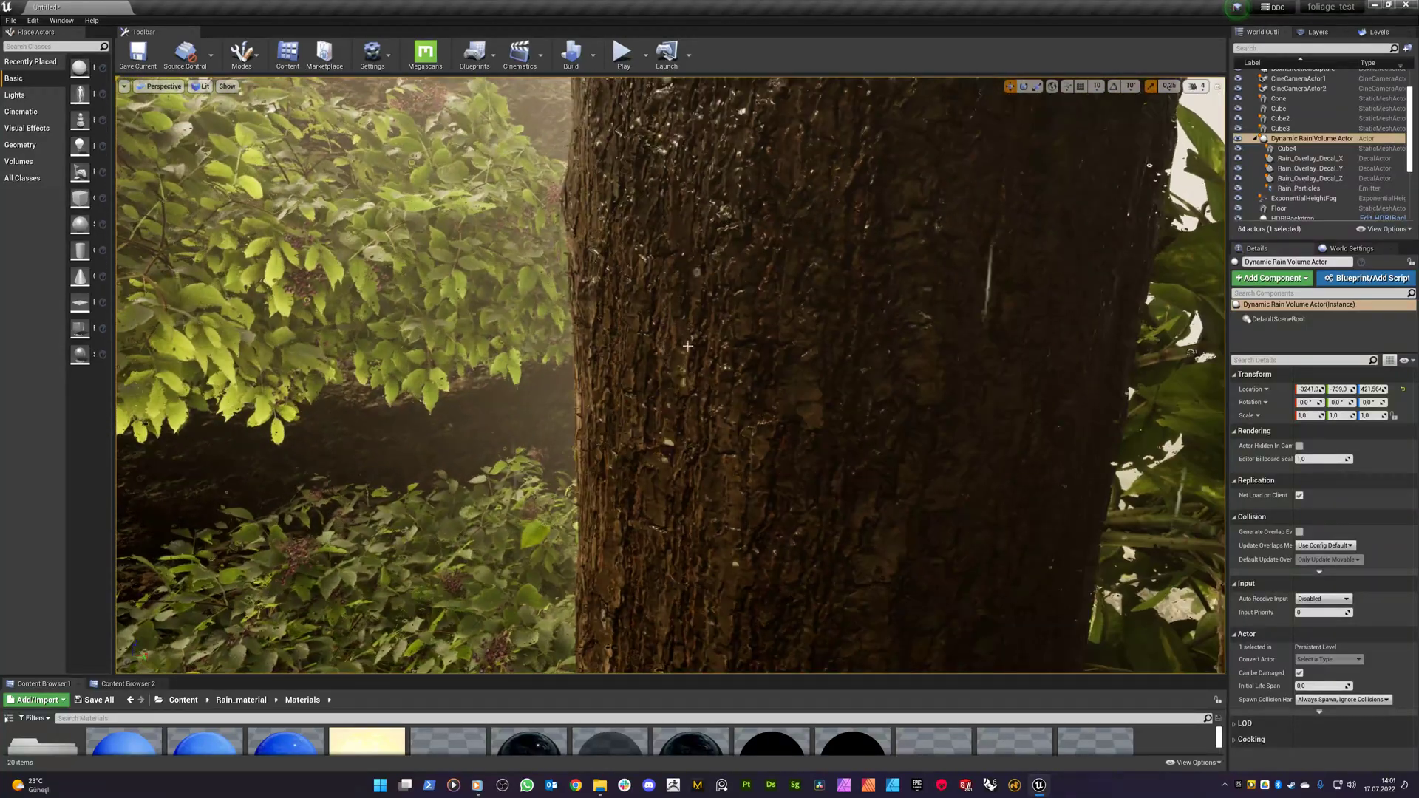
scroll(687, 346, "down", 6)
scroll(637, 211, "up", 3)
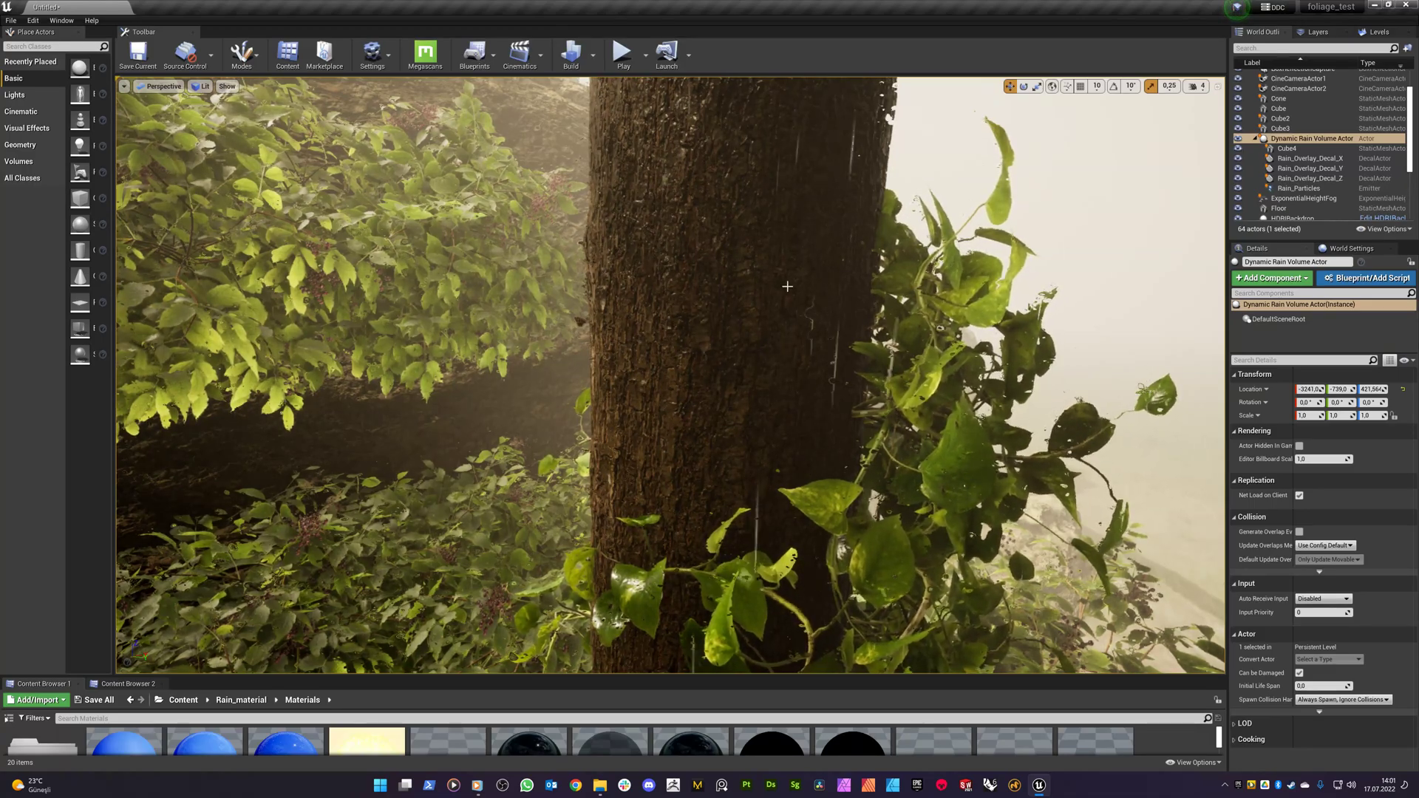
Inspect the wet tree trunk, its ivy leaves and the surrounding bushes from several angles
right_click_drag(671, 376, 709, 332)
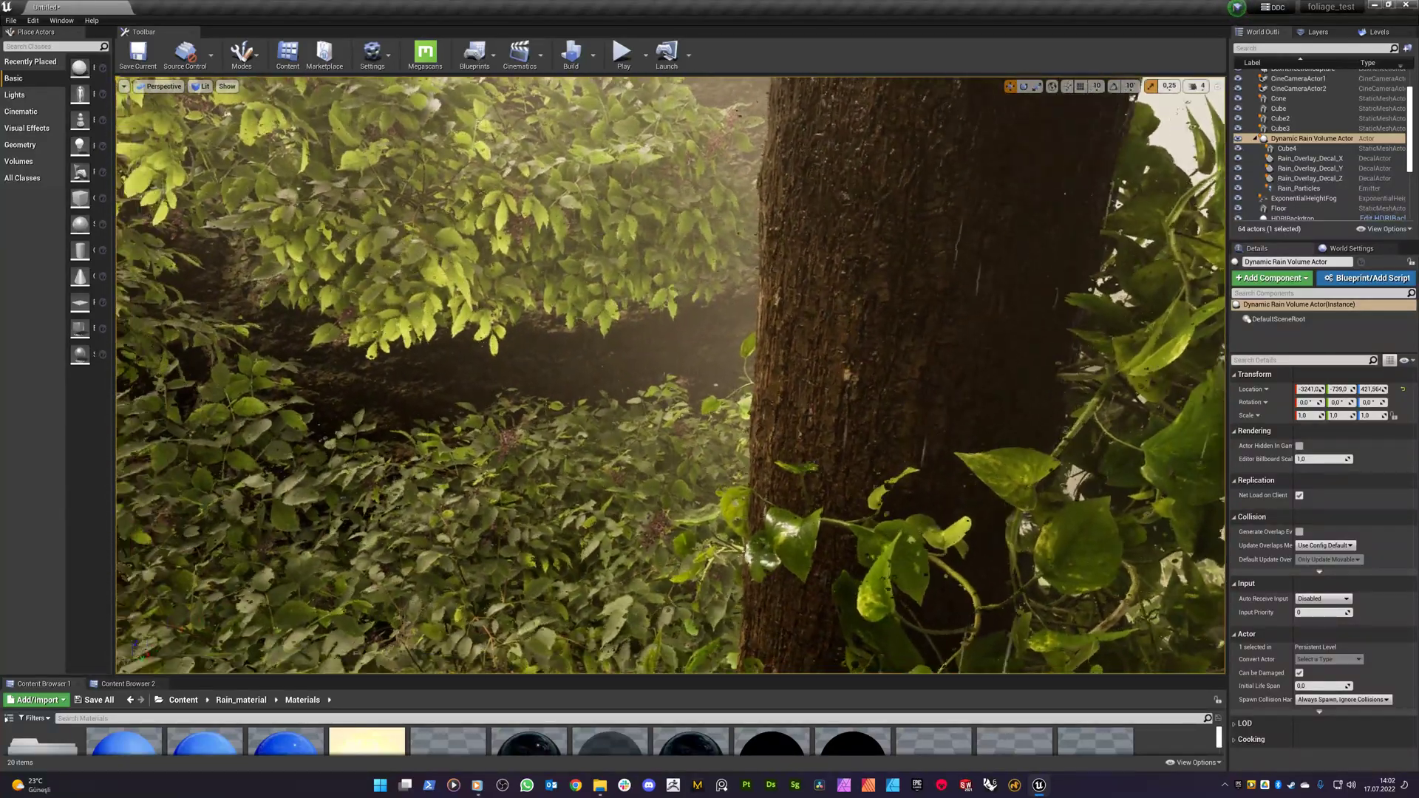
right_click_drag(671, 375, 621, 437)
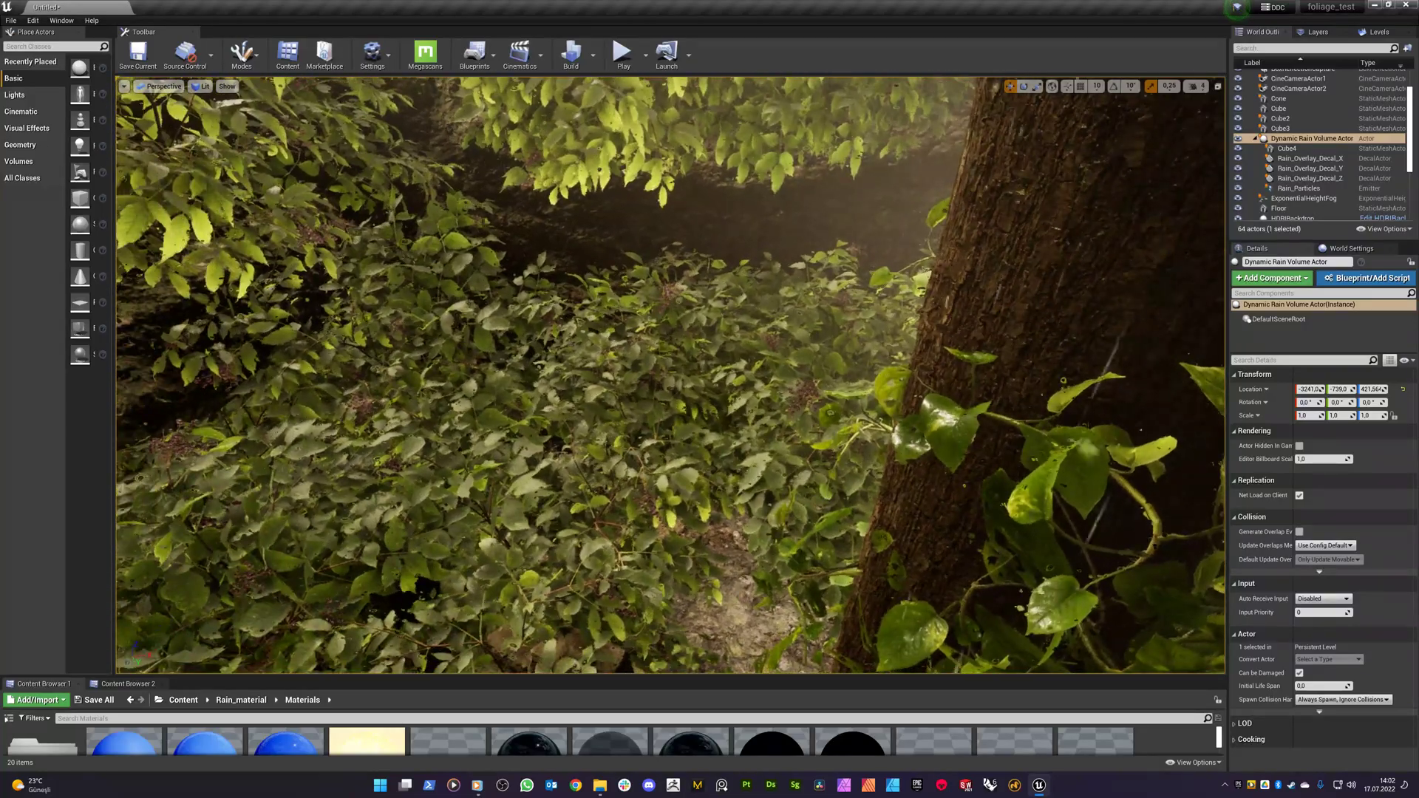
right_click_drag(670, 375, 788, 305)
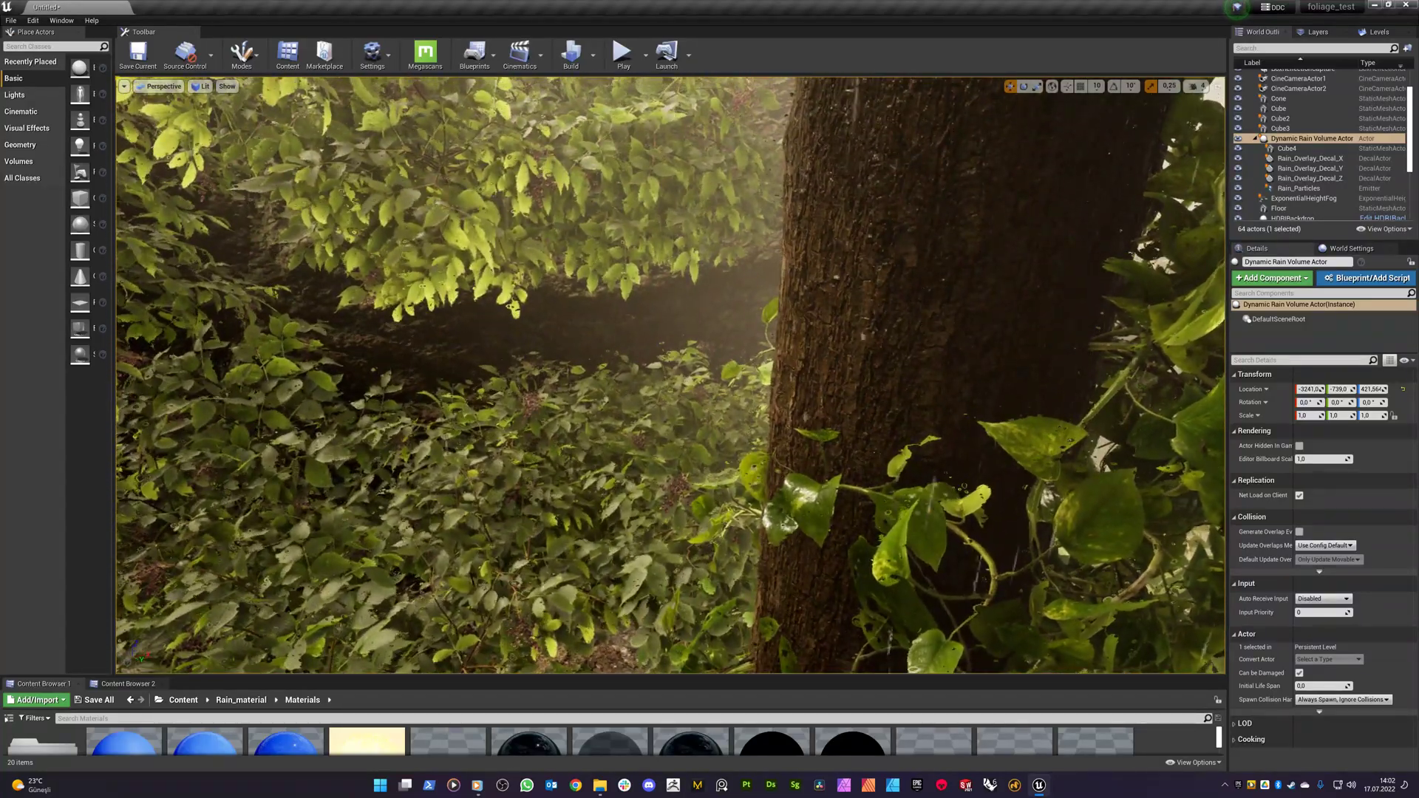
right_click_drag(670, 376, 621, 329)
right_click_drag(670, 376, 556, 384)
key("Left")
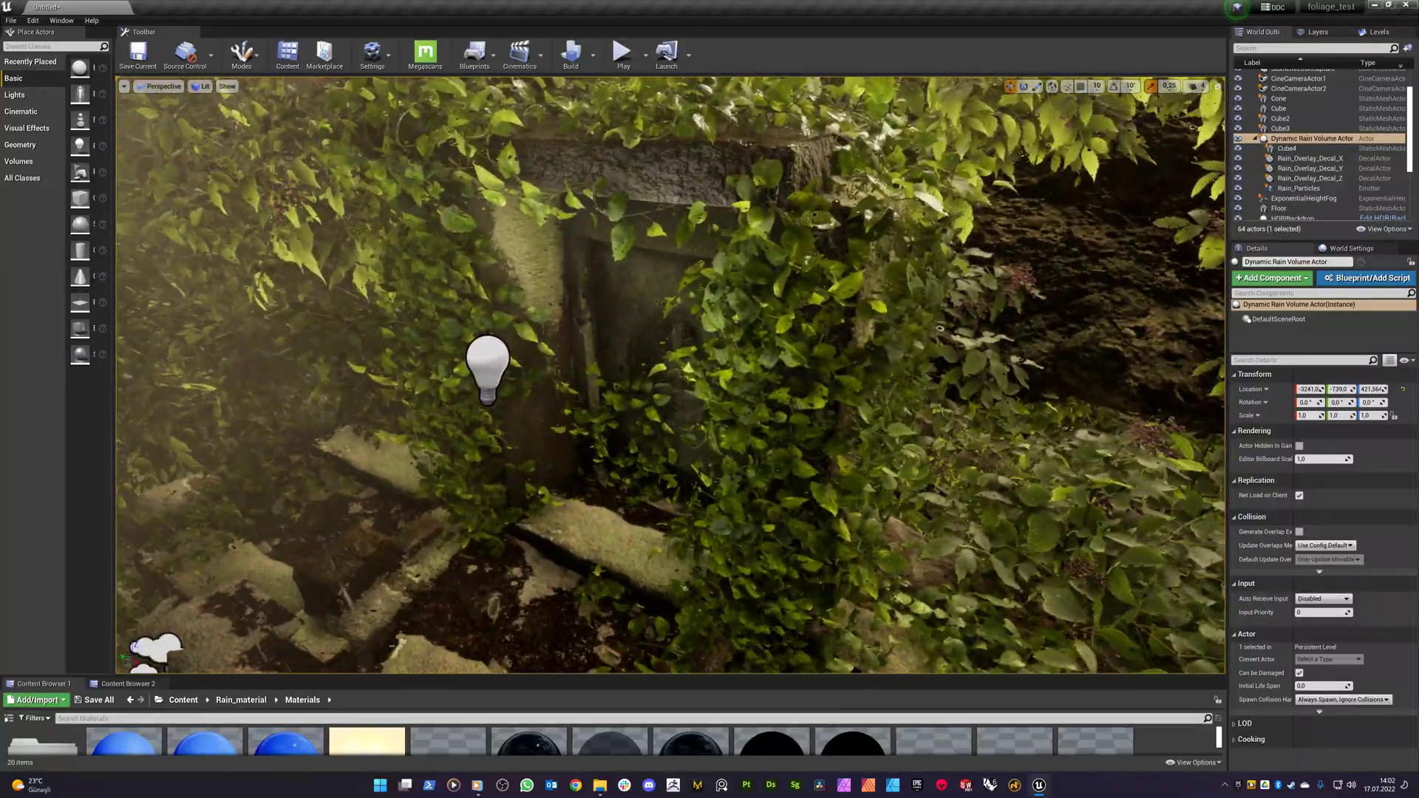
Examine the rain wetness on the ivy-covered tomb's carved figure and stone ledge, and select the tomb mesh
mouse_move(670, 375)
right_mouse_down()
mouse_move(607, 429)
mouse_move(577, 296)
mouse_move(670, 360)
mouse_move(673, 407)
mouse_move(668, 351)
right_mouse_up()
key("w")
key("w")
key("w")
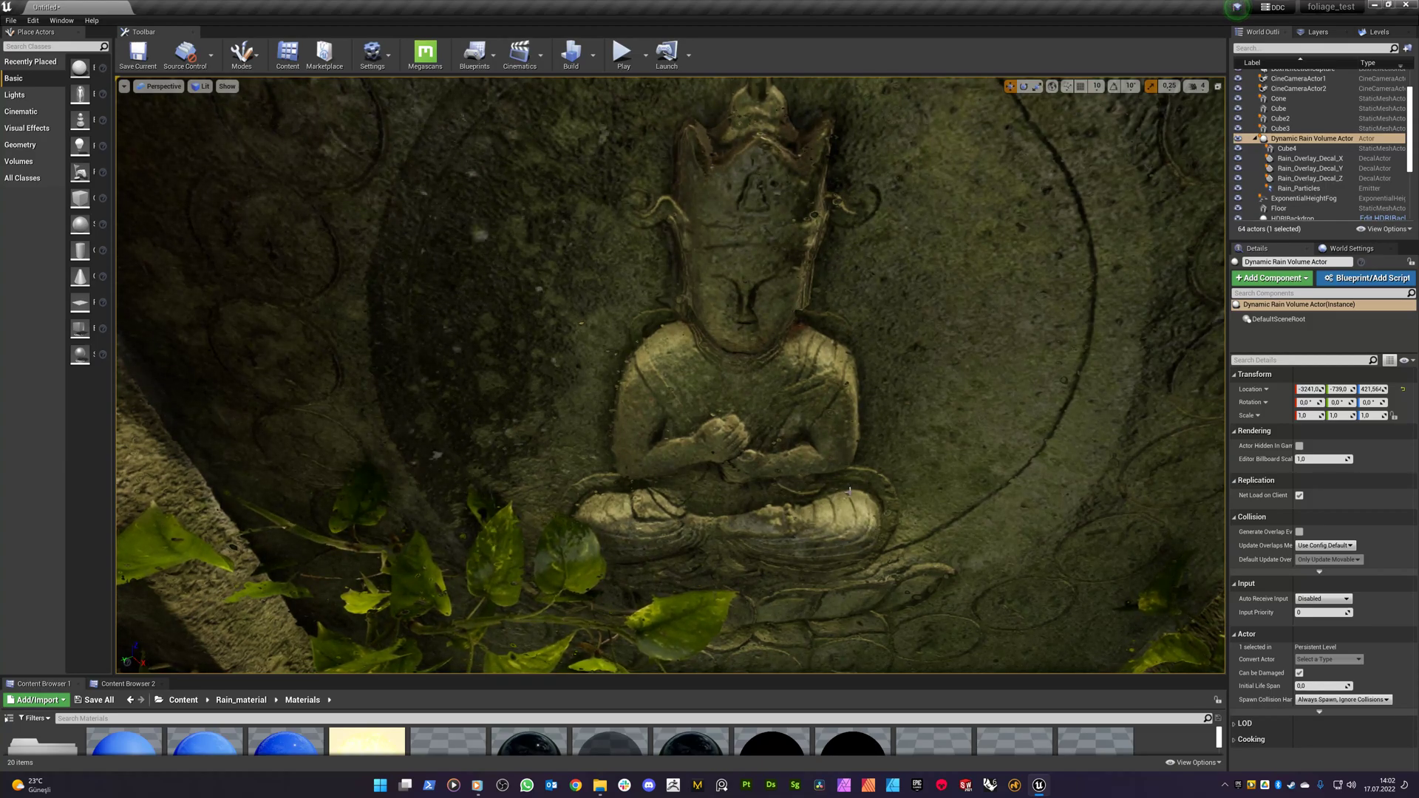
mouse_move(632, 509)
right_mouse_down()
mouse_move(739, 592)
mouse_move(646, 493)
right_mouse_up()
key("s")
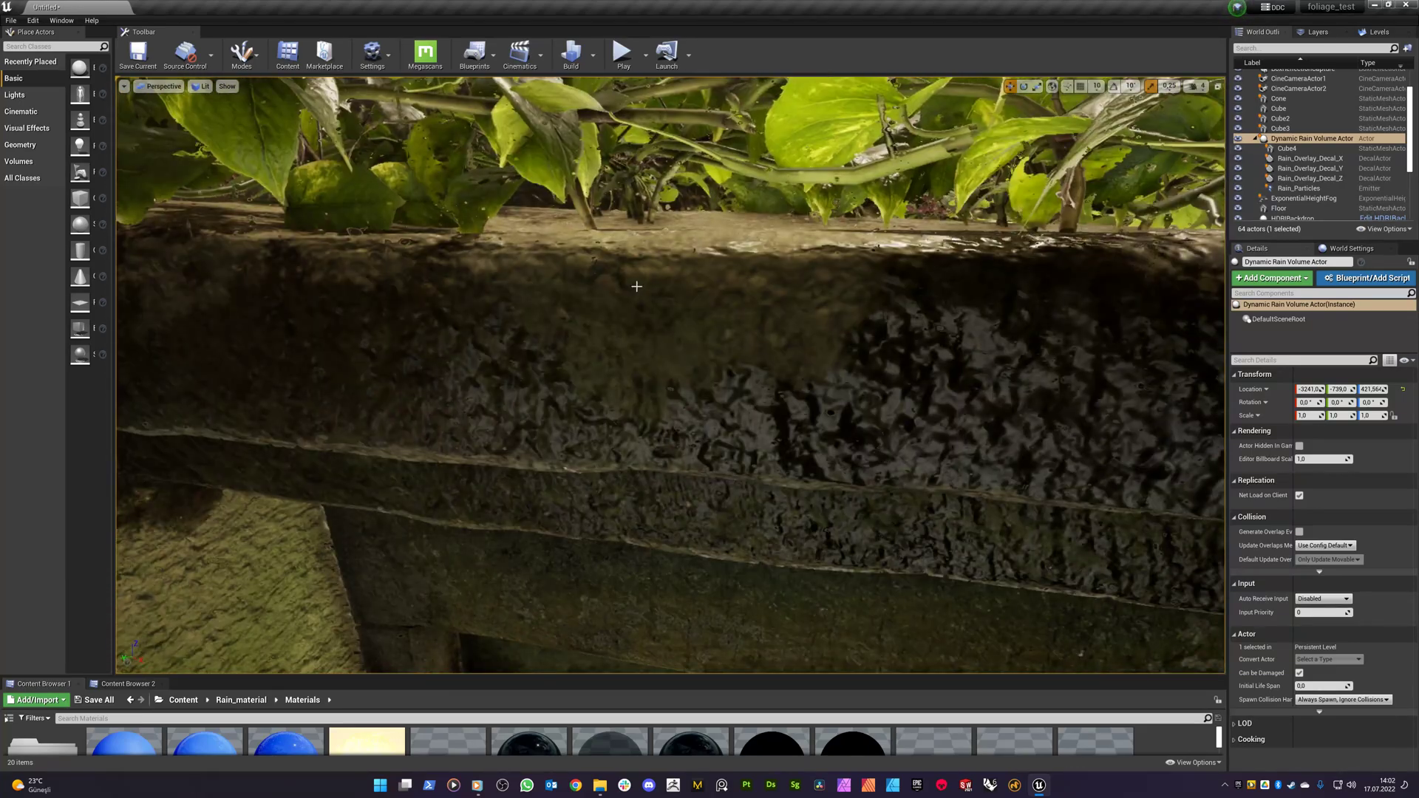
left_click(897, 301)
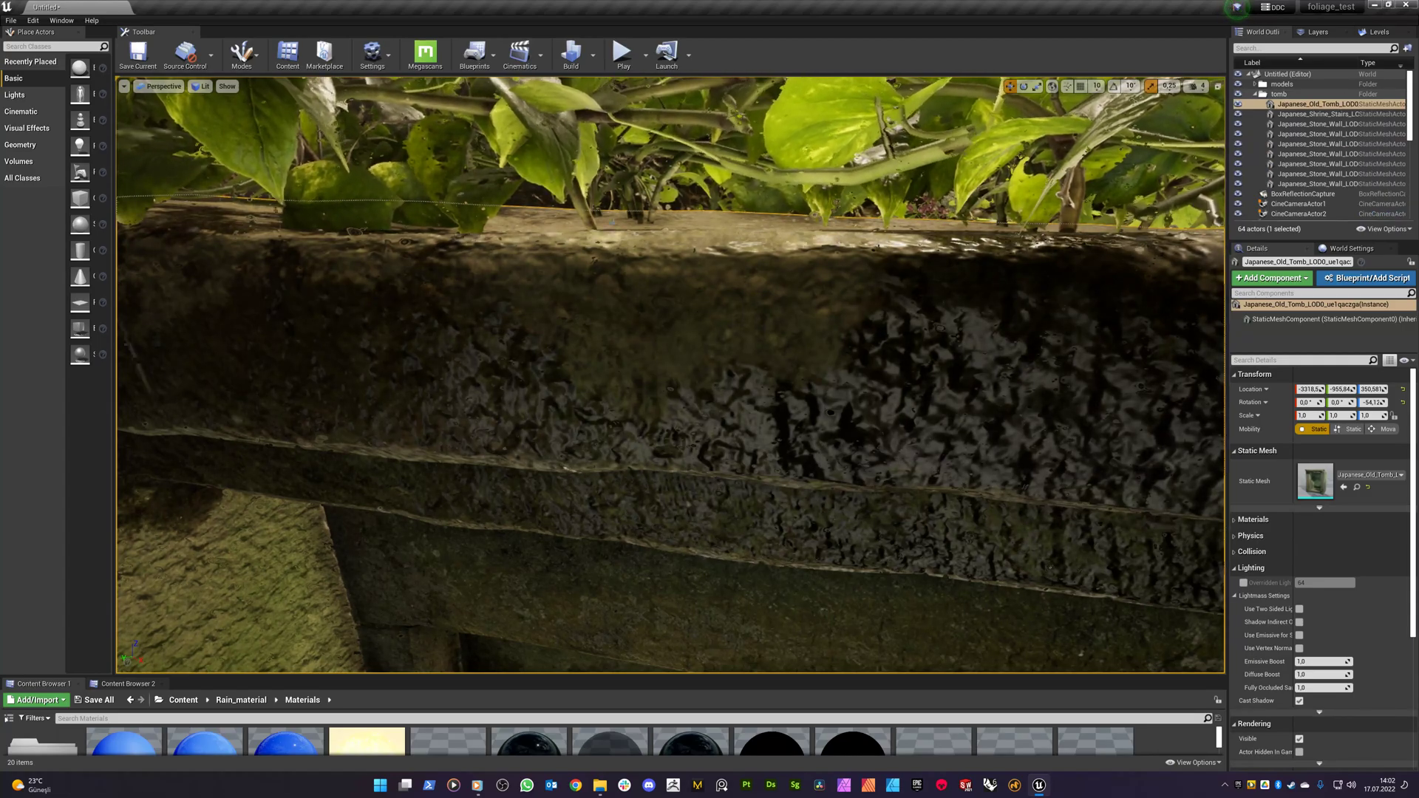
Hide all editor sprites in the viewport
right_click_drag(879, 293, 576, 296)
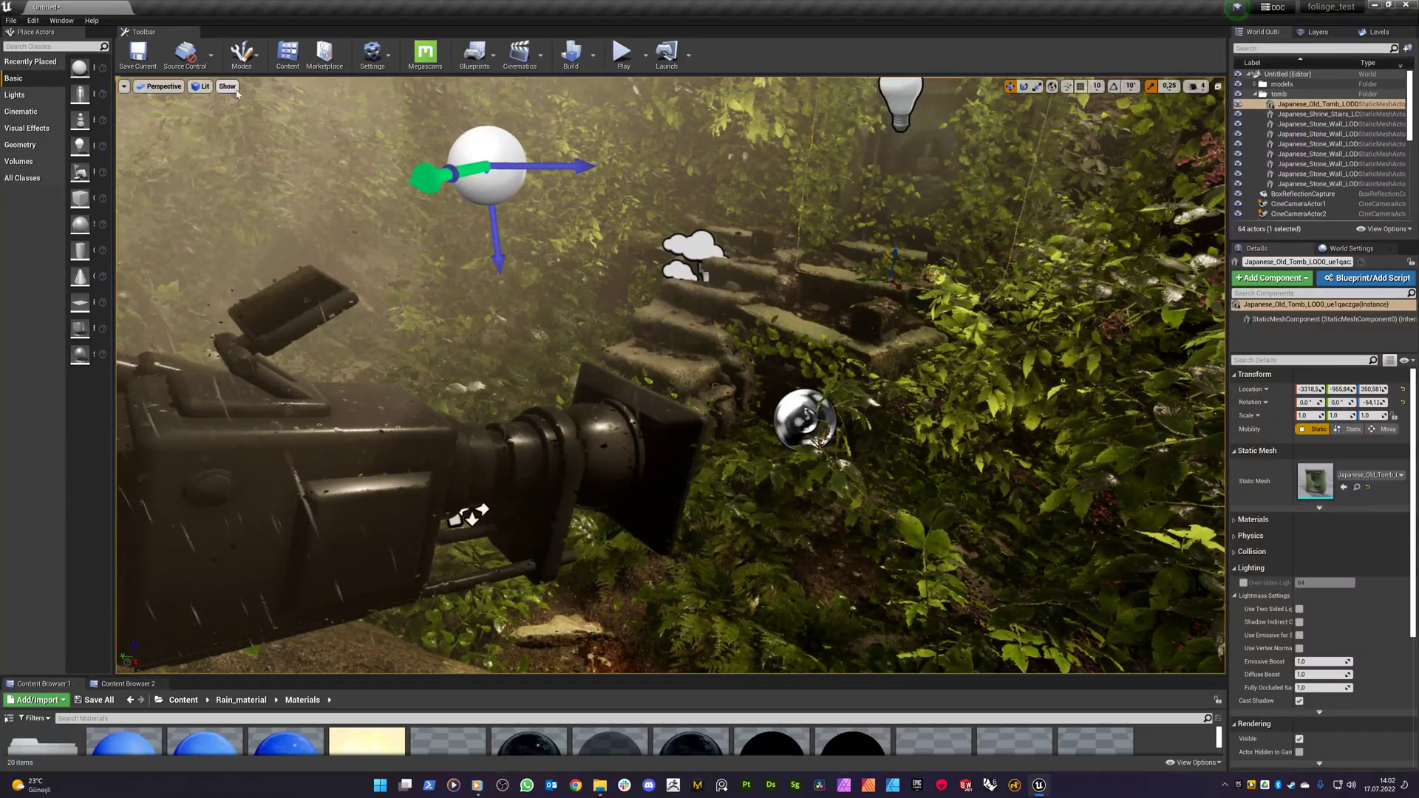
left_click(234, 88)
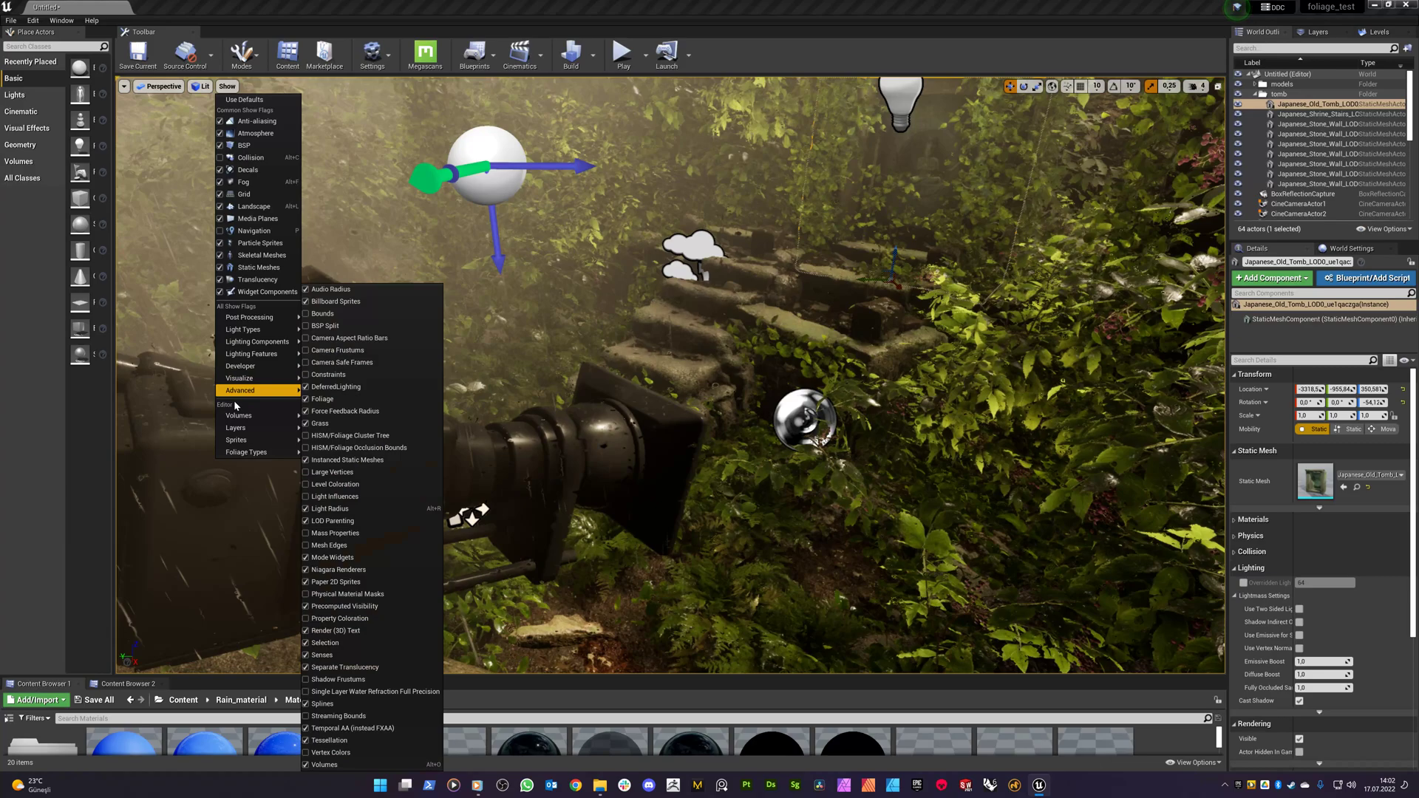
mouse_move(249, 444)
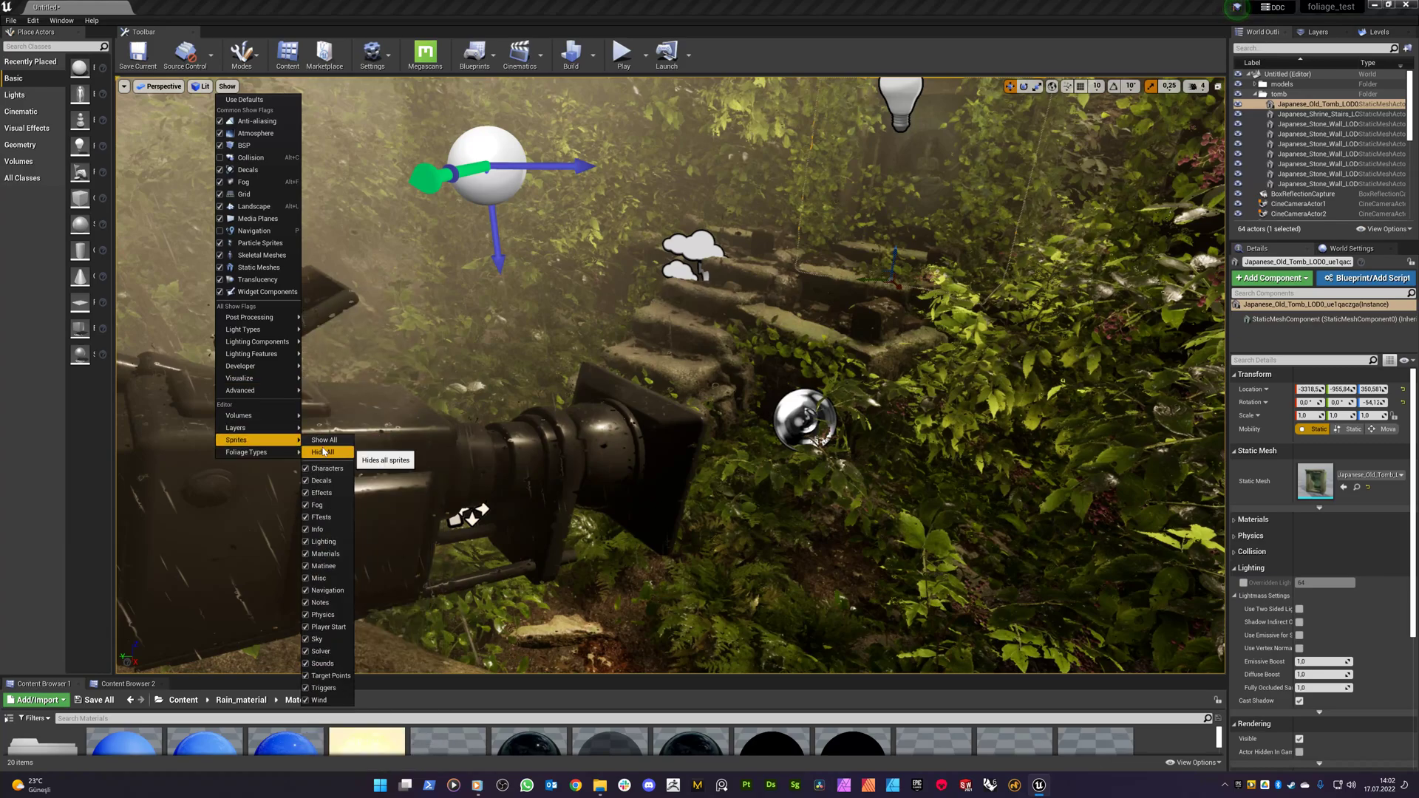
left_click(324, 452)
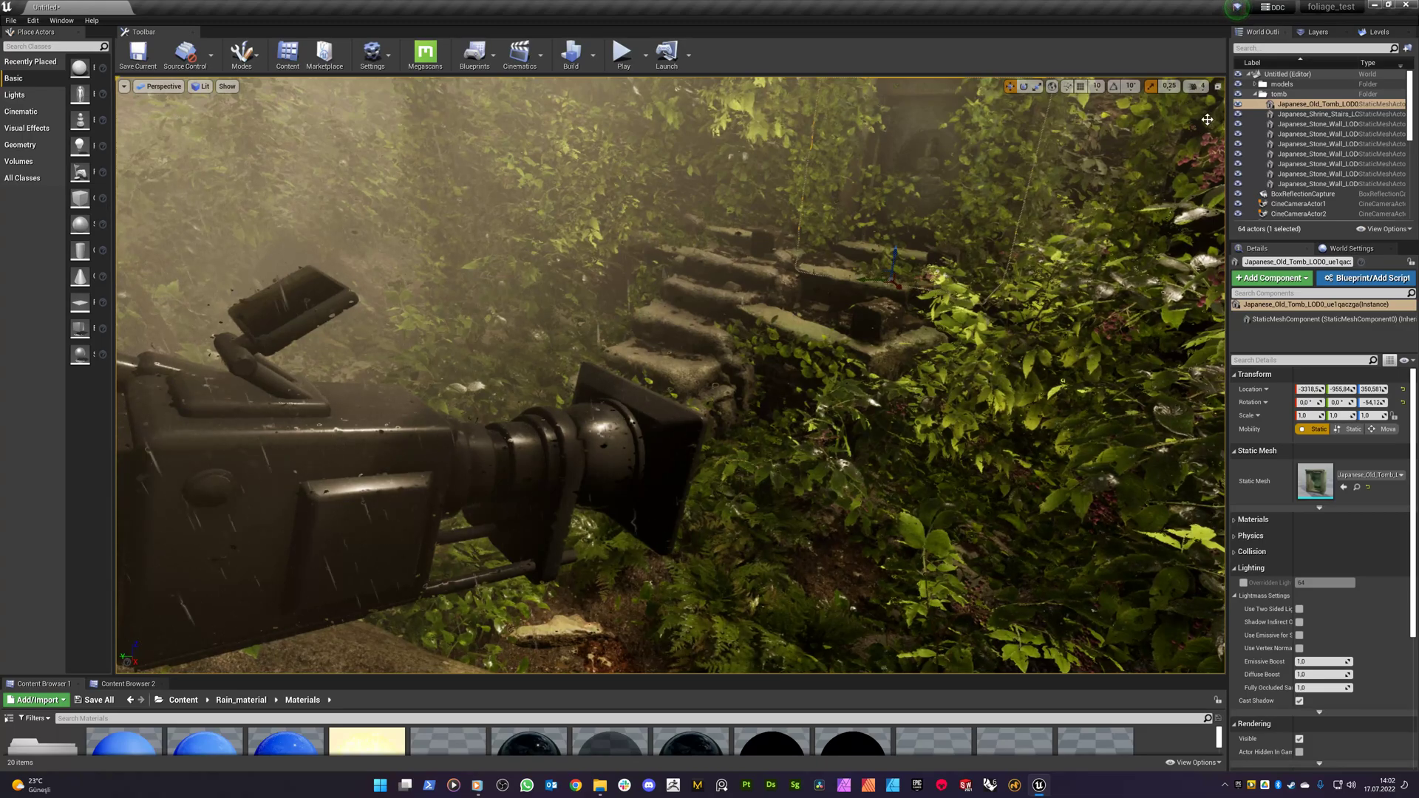
Hide CineCameraActor1 and CineCameraActor2 so the camera models no longer block the view of the stairs
scroll(386, 449, "up", 2)
left_click(388, 451)
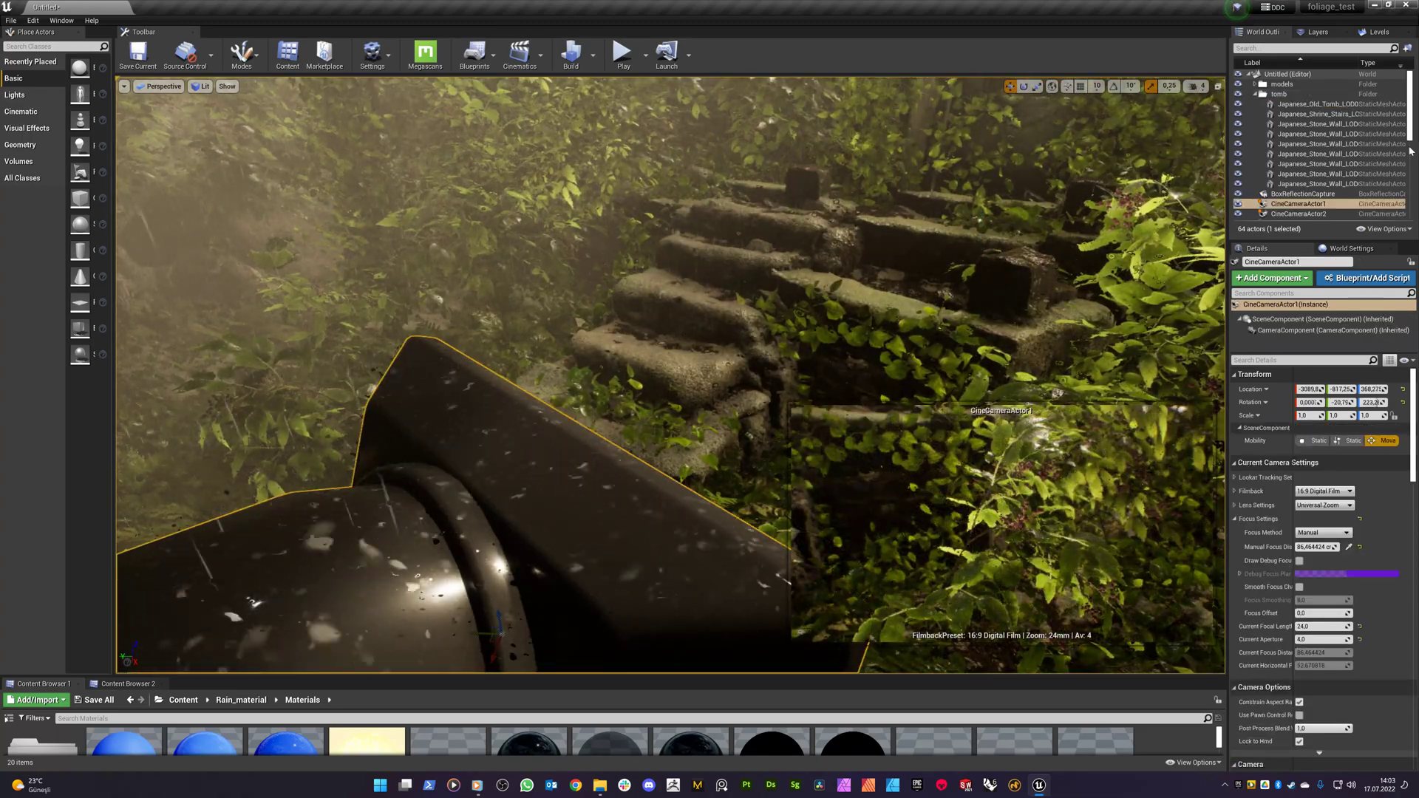
scroll(1284, 196, "down", 2)
left_click(1238, 168)
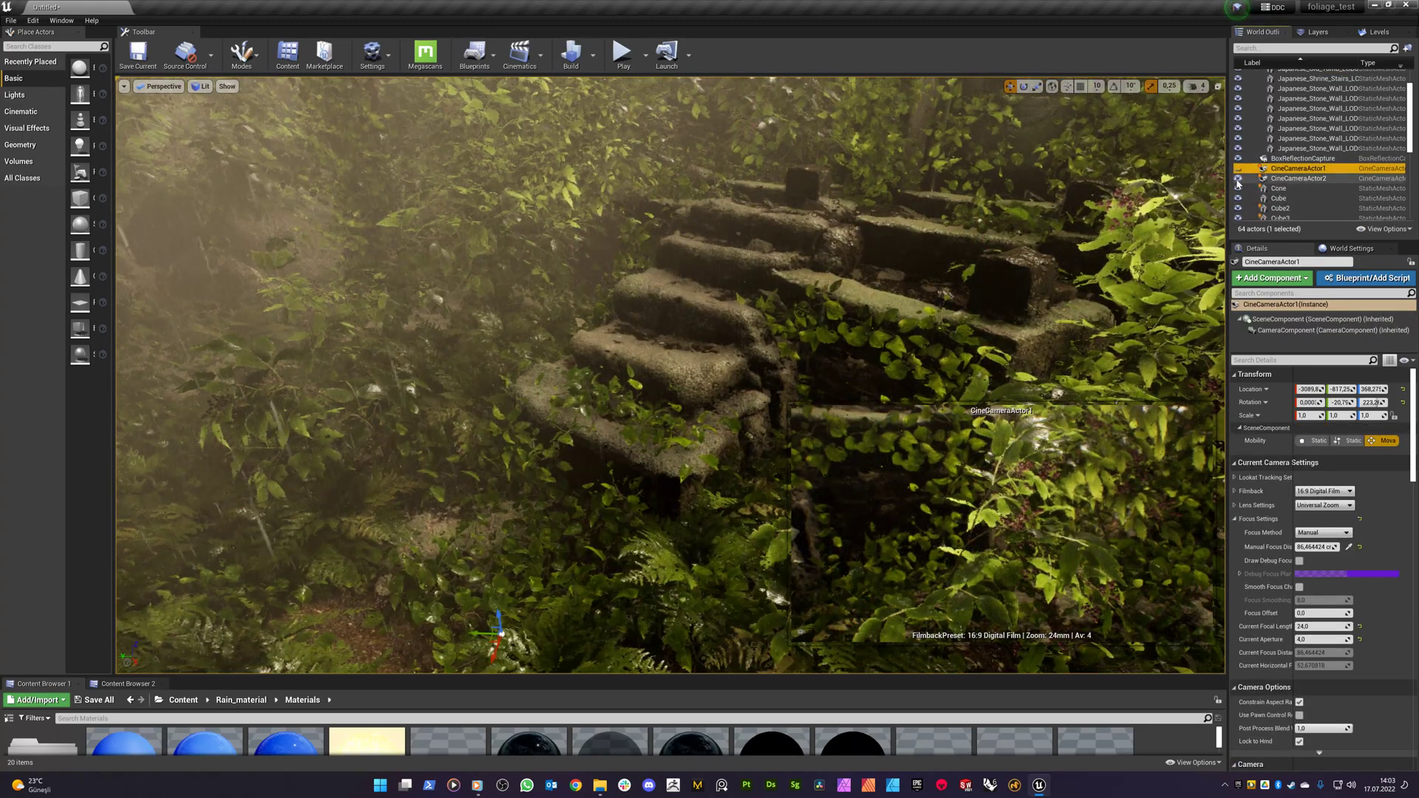
Pilot CineCameraActor1 and aim it closely at the rain-wet berry plant
left_click(160, 85)
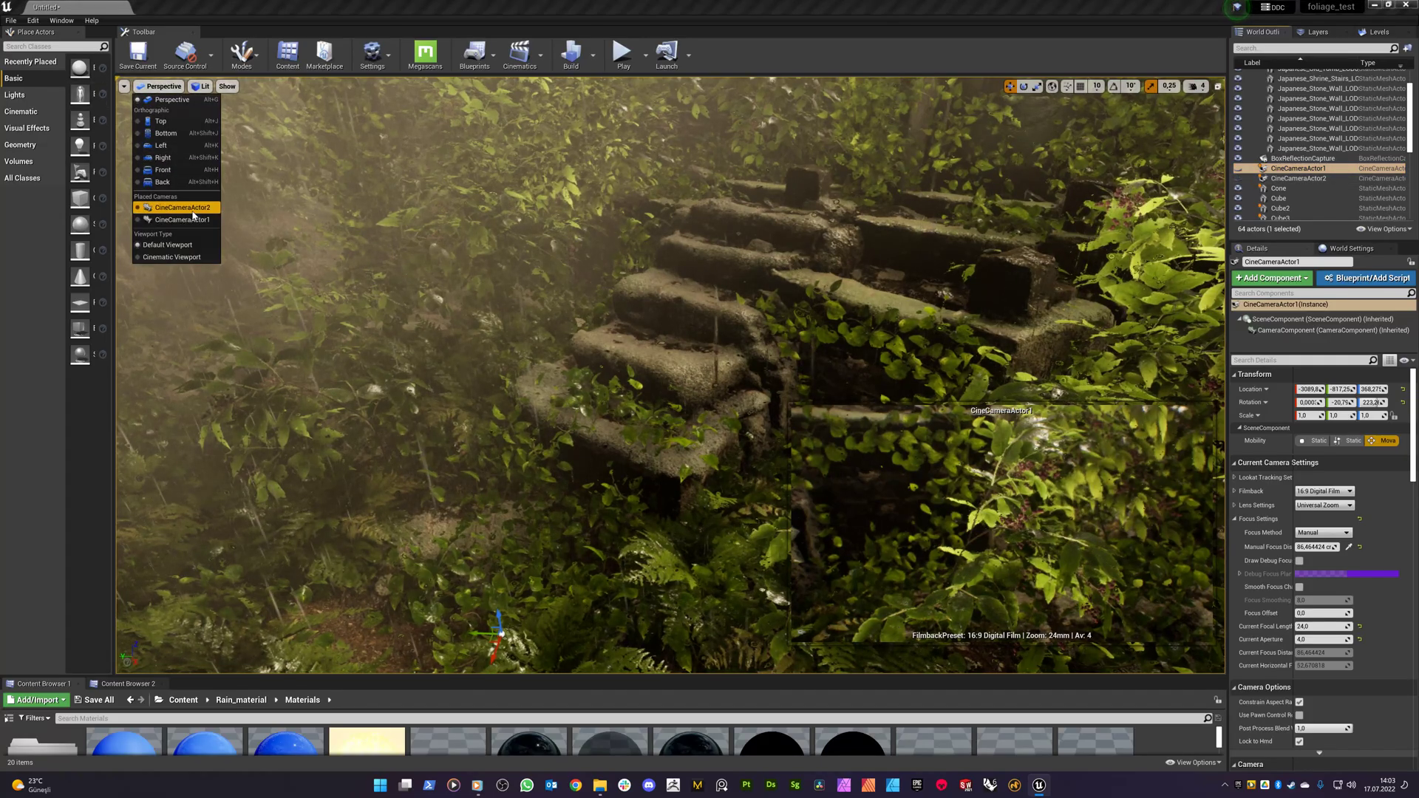
left_click(188, 221)
right_click_drag(444, 355, 437, 319)
middle_click_drag(437, 319, 442, 341)
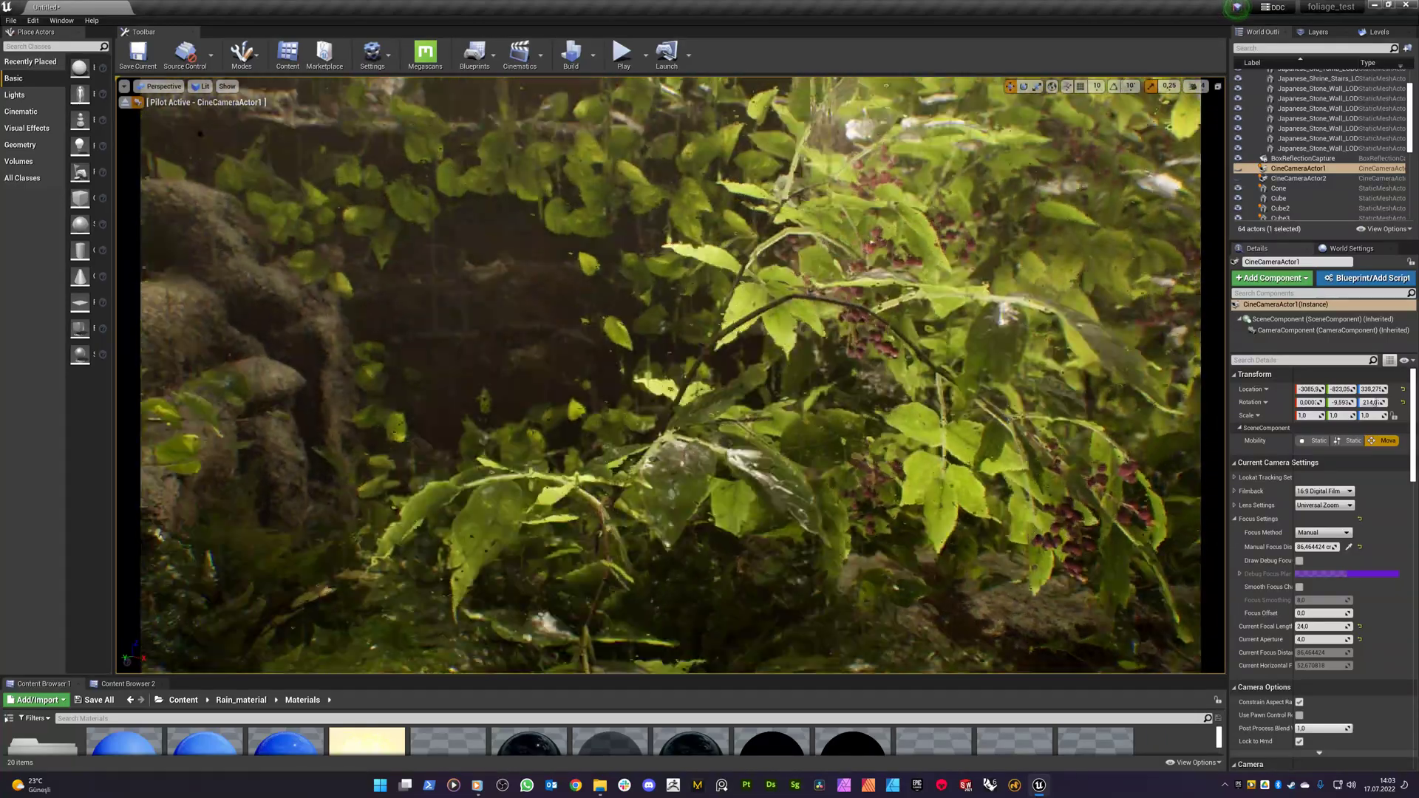
Reposition the piloted camera in a full-screen view to frame the ivy-covered boulder, then restore the normal layout
key("F11")
left_click_drag(608, 297, 600, 370)
right_click_drag(600, 370, 600, 440)
mouse_move(601, 440)
middle_mouse_down()
mouse_move(596, 474)
mouse_move(581, 424)
mouse_move(593, 456)
middle_mouse_up()
middle_click_drag(671, 281, 659, 314)
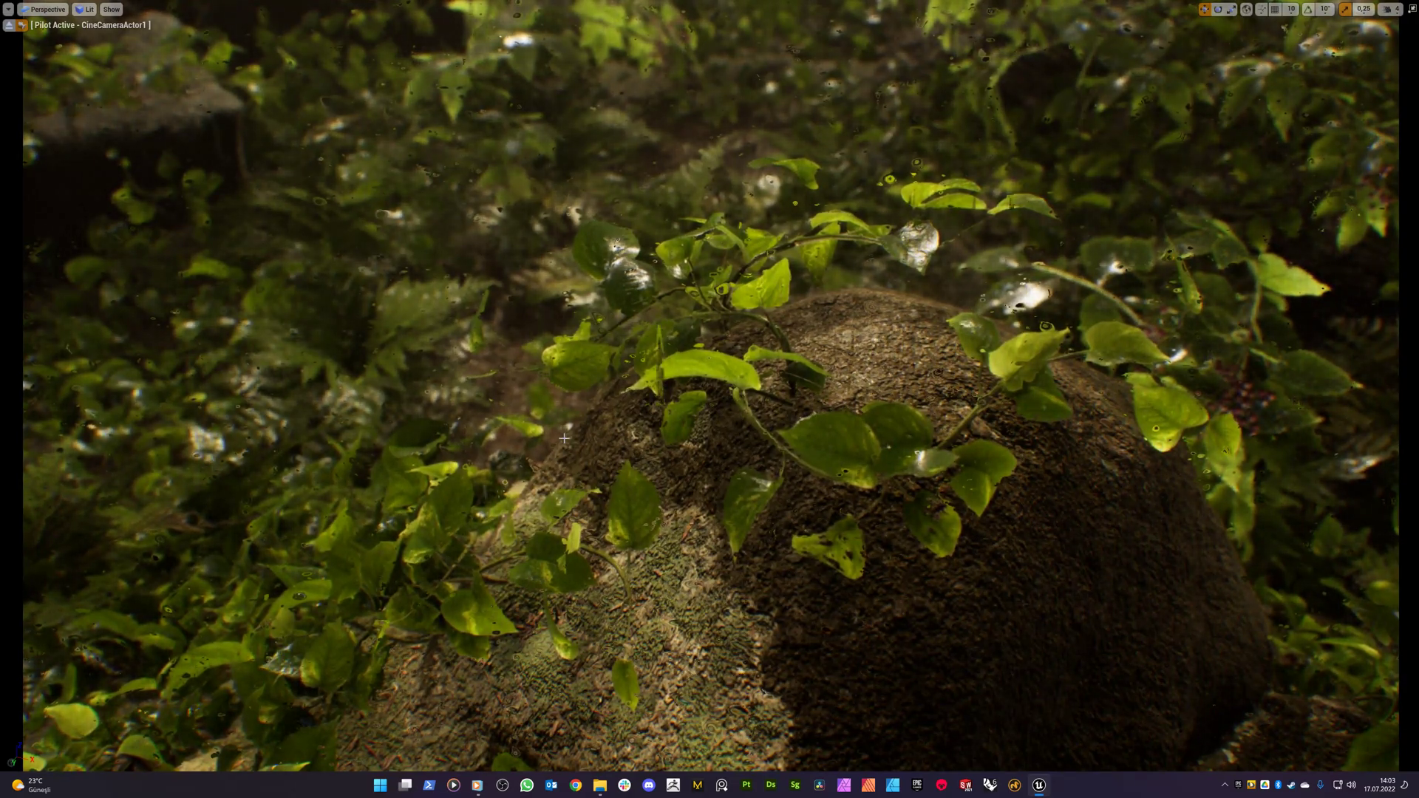
mouse_move(676, 316)
right_mouse_down()
mouse_move(631, 318)
mouse_move(681, 300)
right_mouse_up()
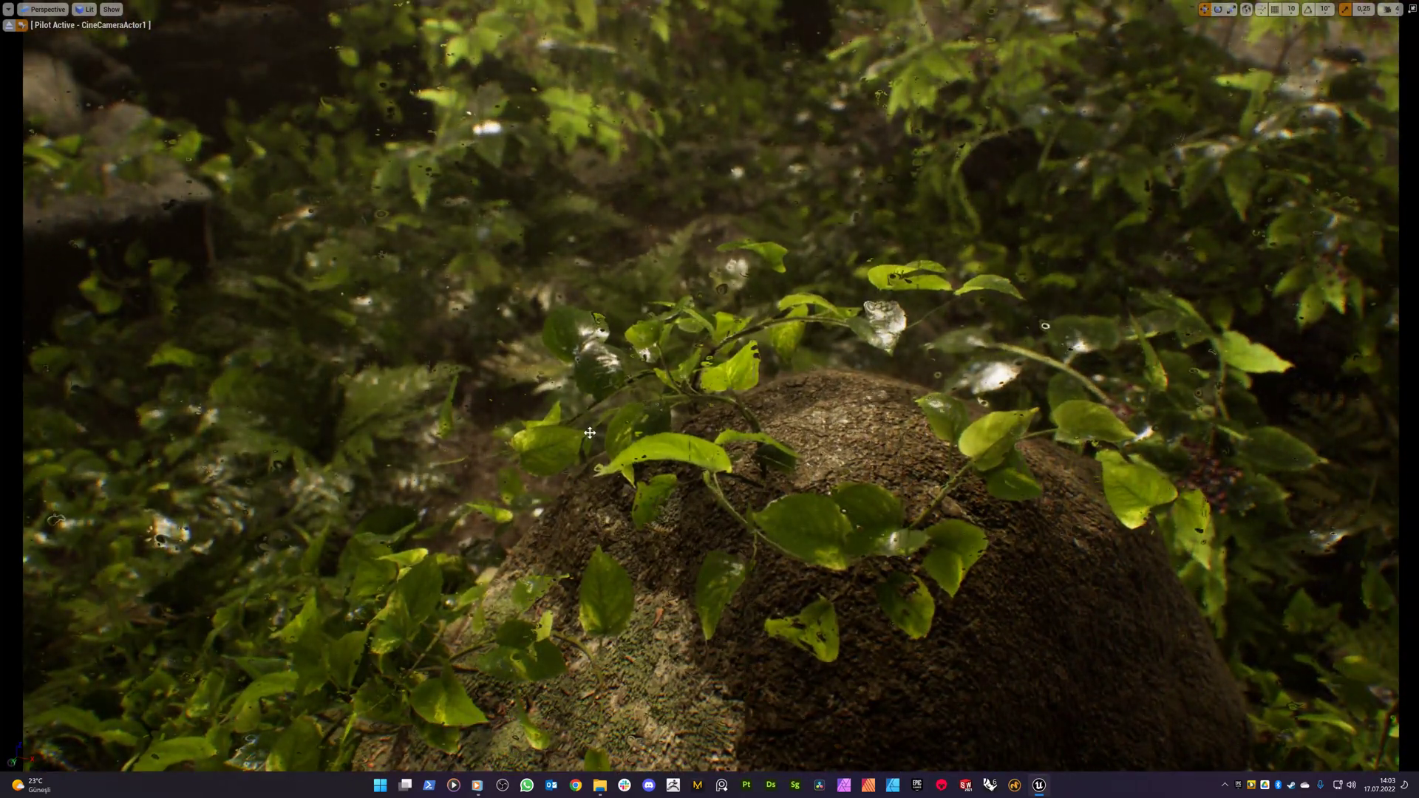
key("F11")
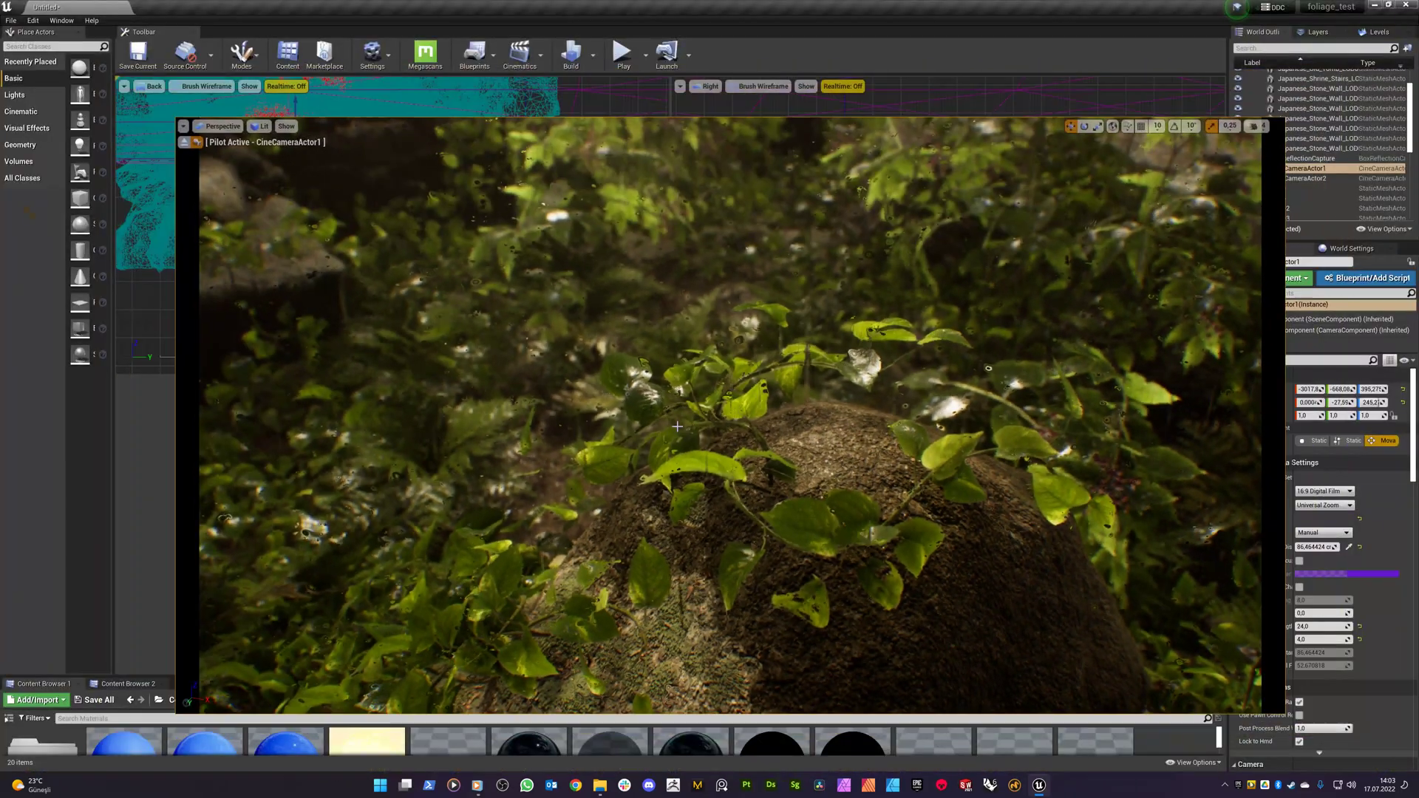
Collapse the tomb folder, then hide and reshow the Dynamic Rain Volume Actor to compare the boulder dry and wet
scroll(1257, 133, "up", 3)
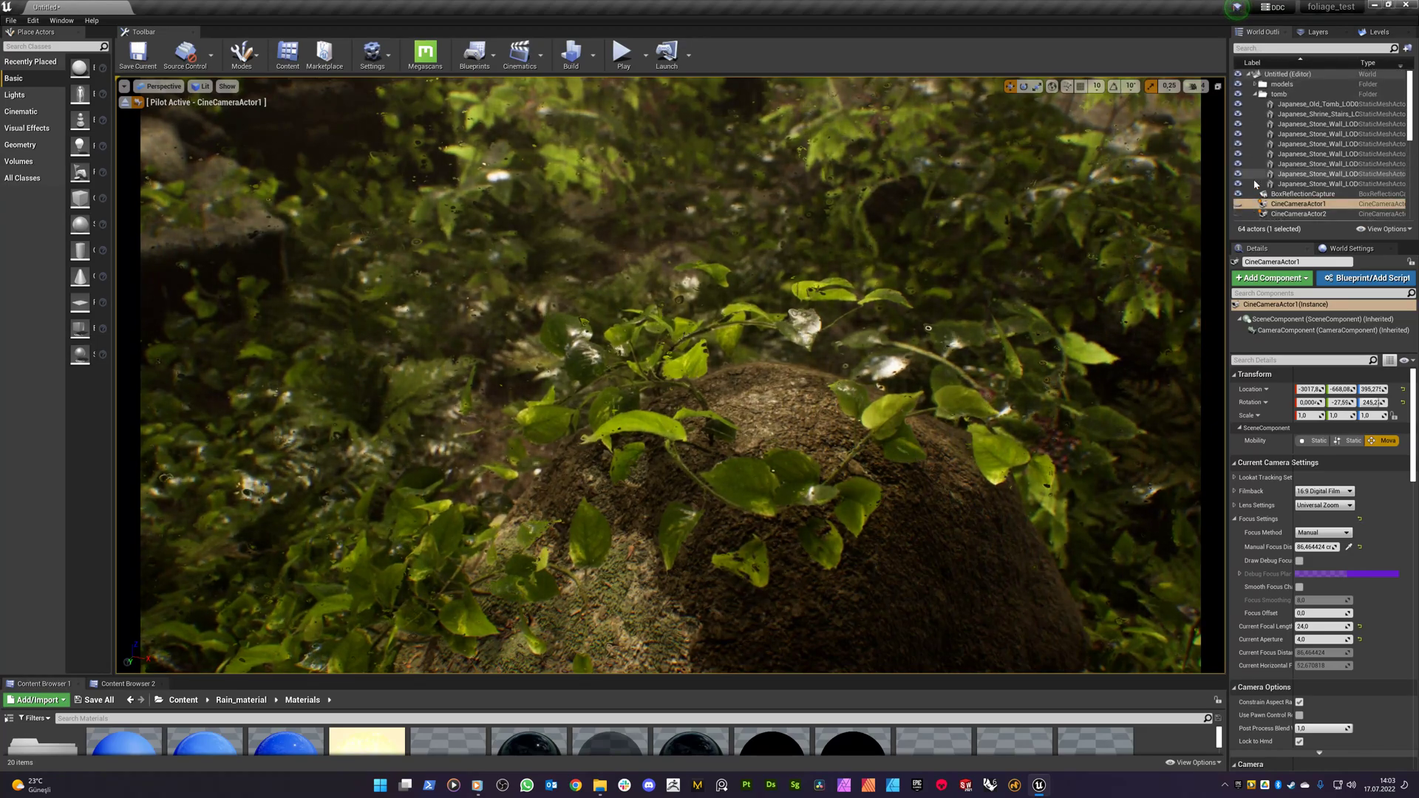
left_click(1254, 97)
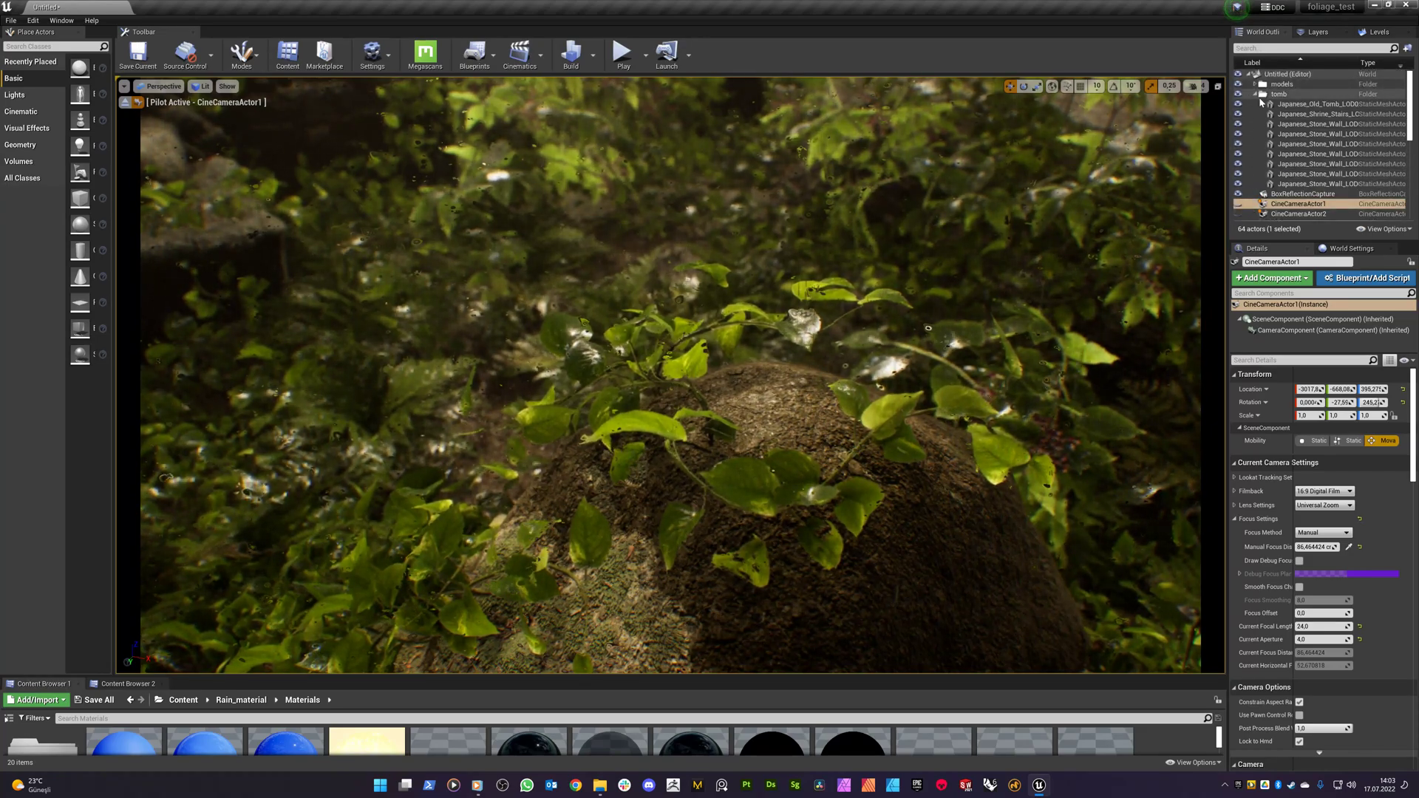
left_click(1255, 95)
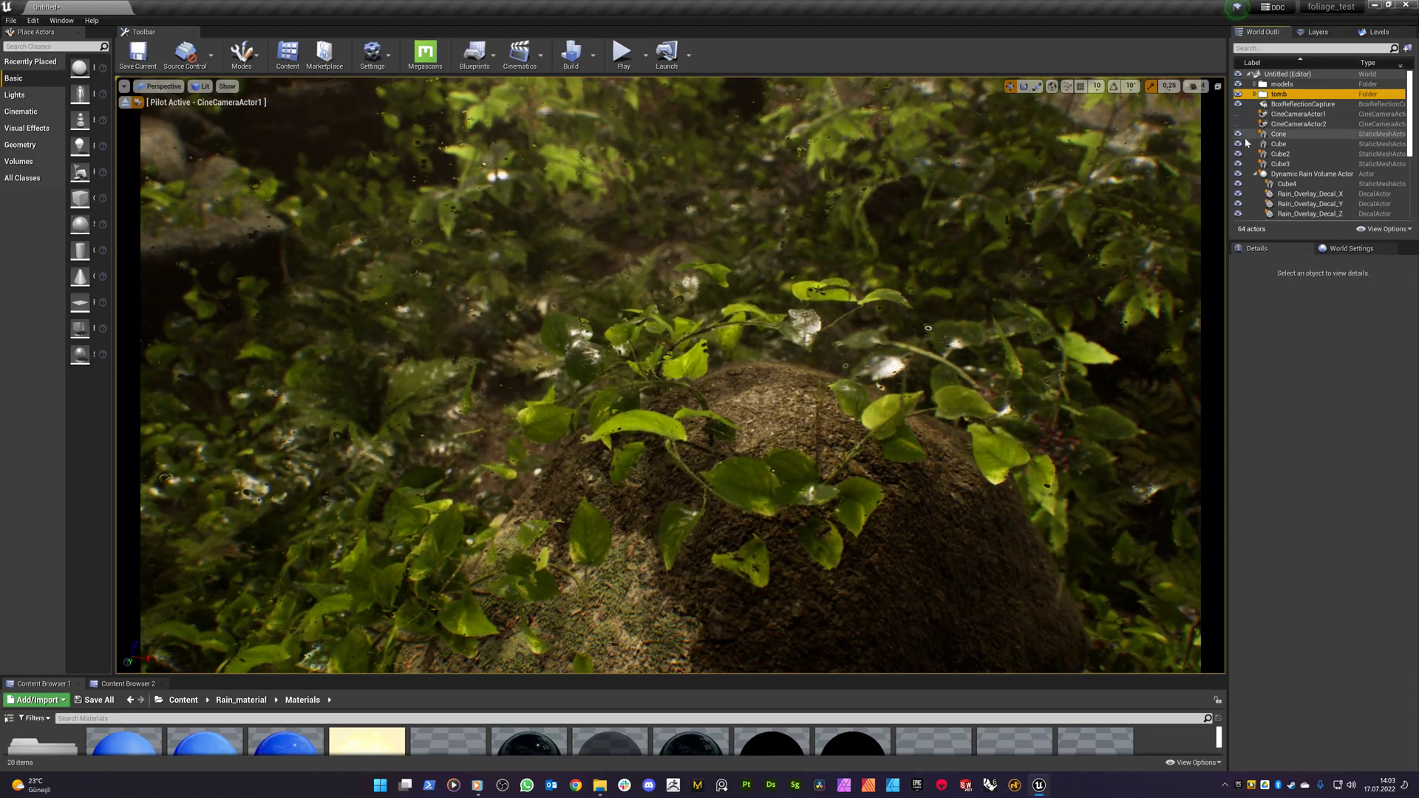
left_click(1238, 174)
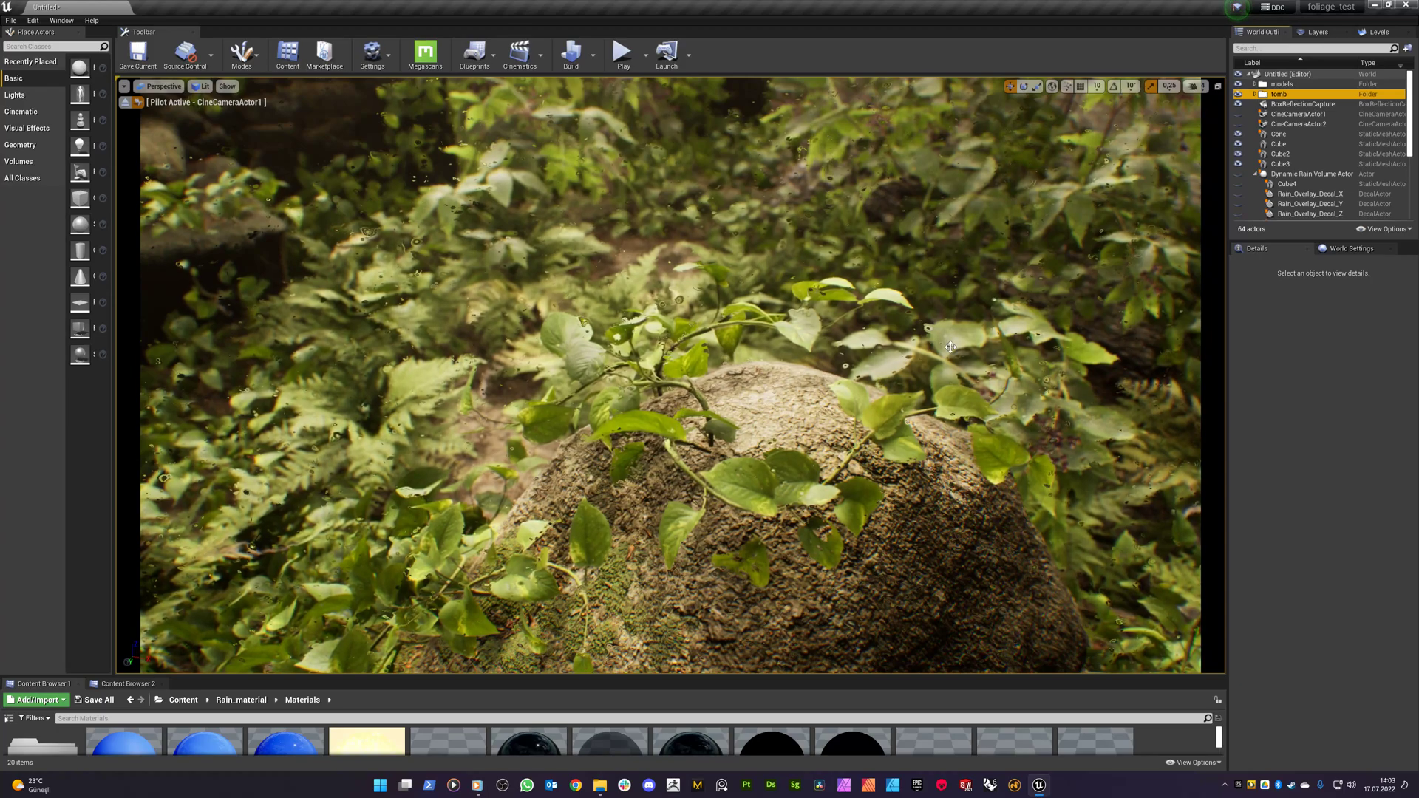
left_click(1238, 175)
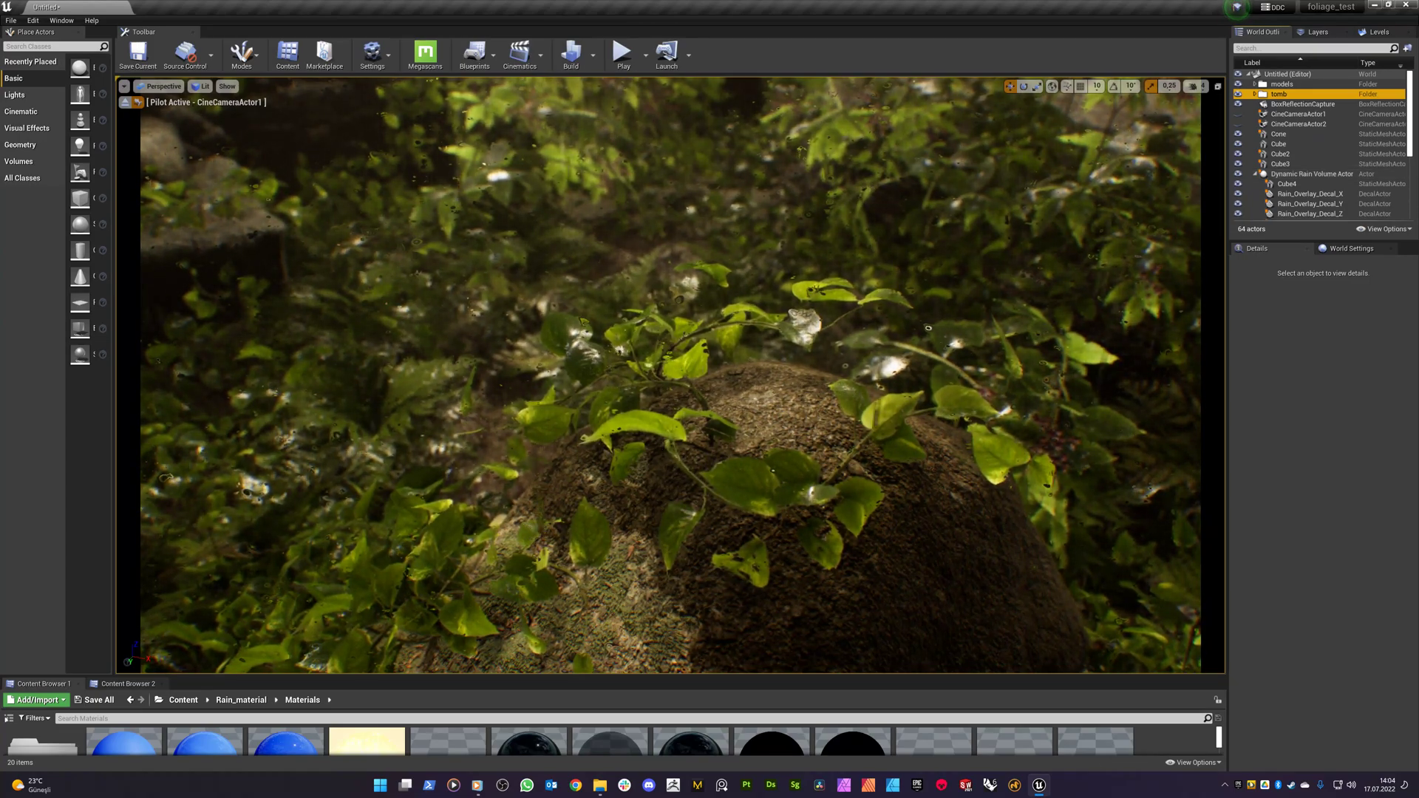
Move the piloted camera to the mossy stone steps and hide the Dynamic Rain Volume Actor to show them dry
mouse_move(739, 423)
right_mouse_down()
mouse_move(717, 430)
mouse_move(776, 432)
mouse_move(758, 381)
mouse_move(663, 401)
mouse_move(473, 397)
right_mouse_up()
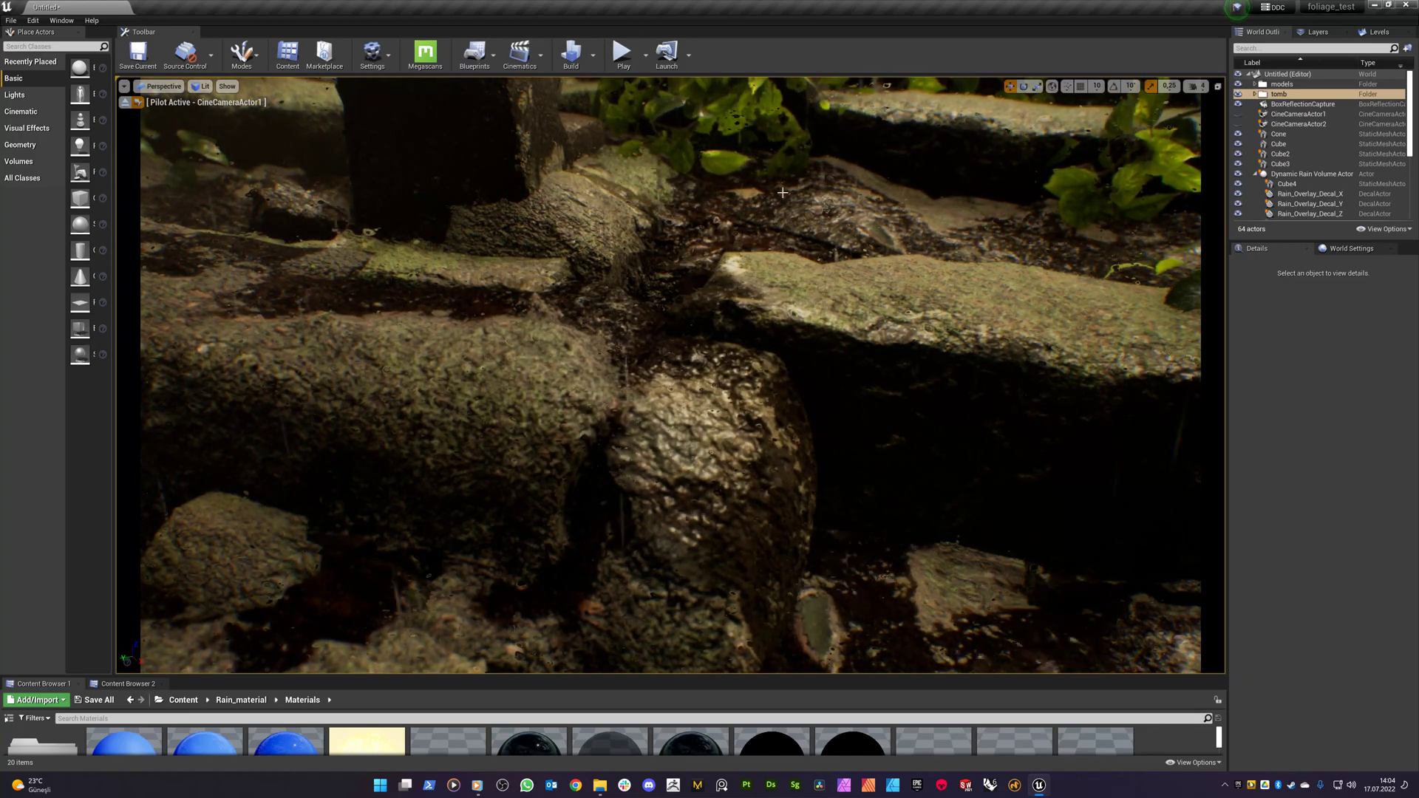
left_click_drag(858, 517, 860, 596)
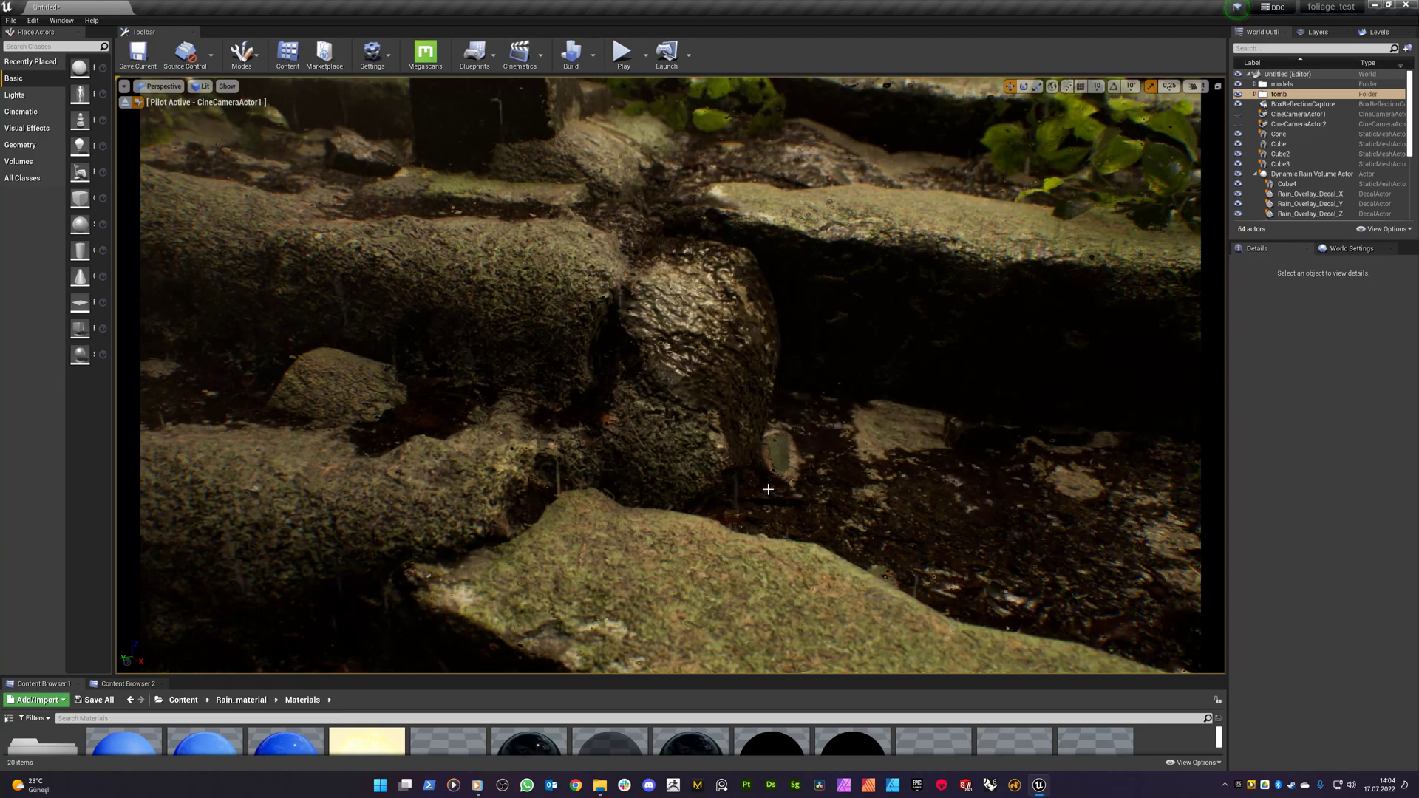
left_click_drag(768, 490, 802, 497)
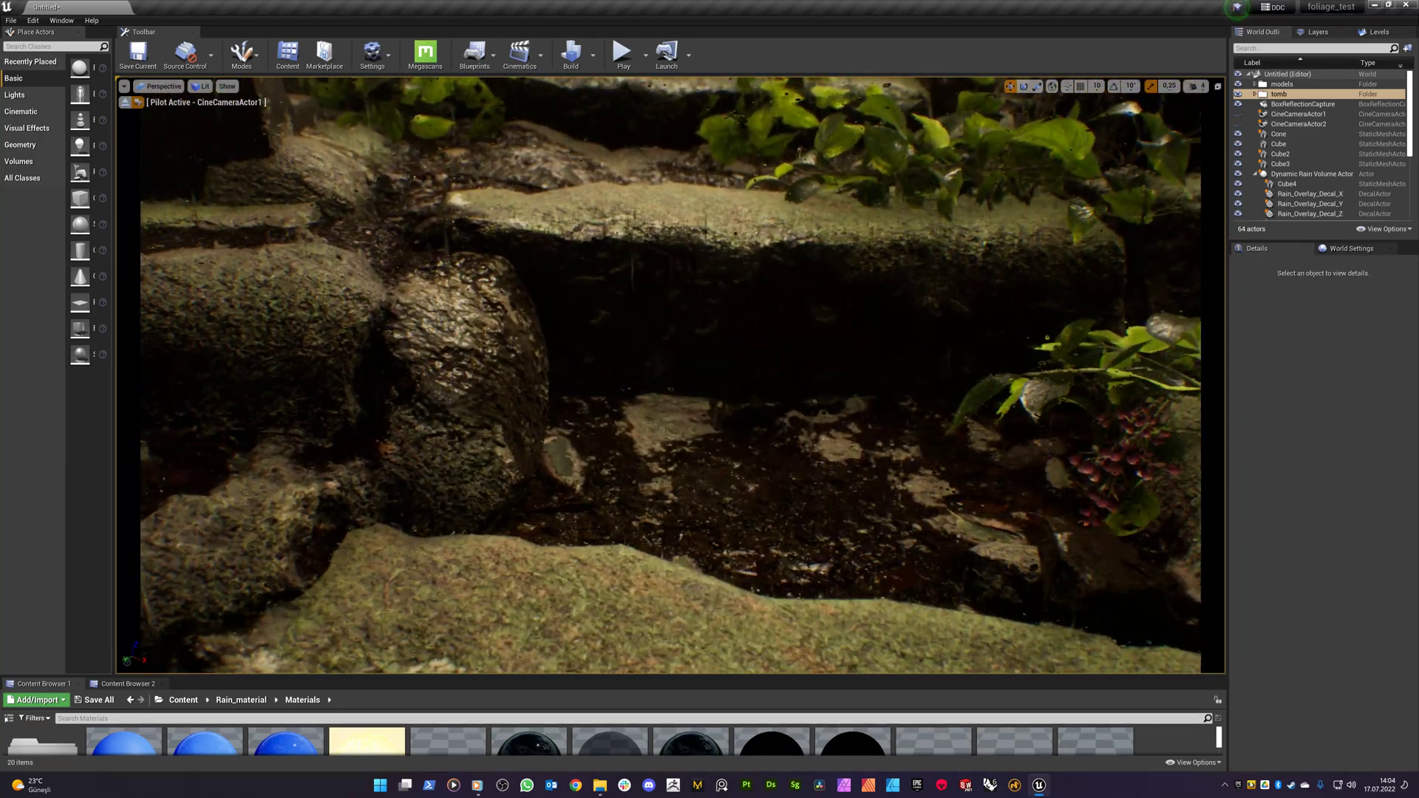
right_click_drag(768, 489, 769, 489)
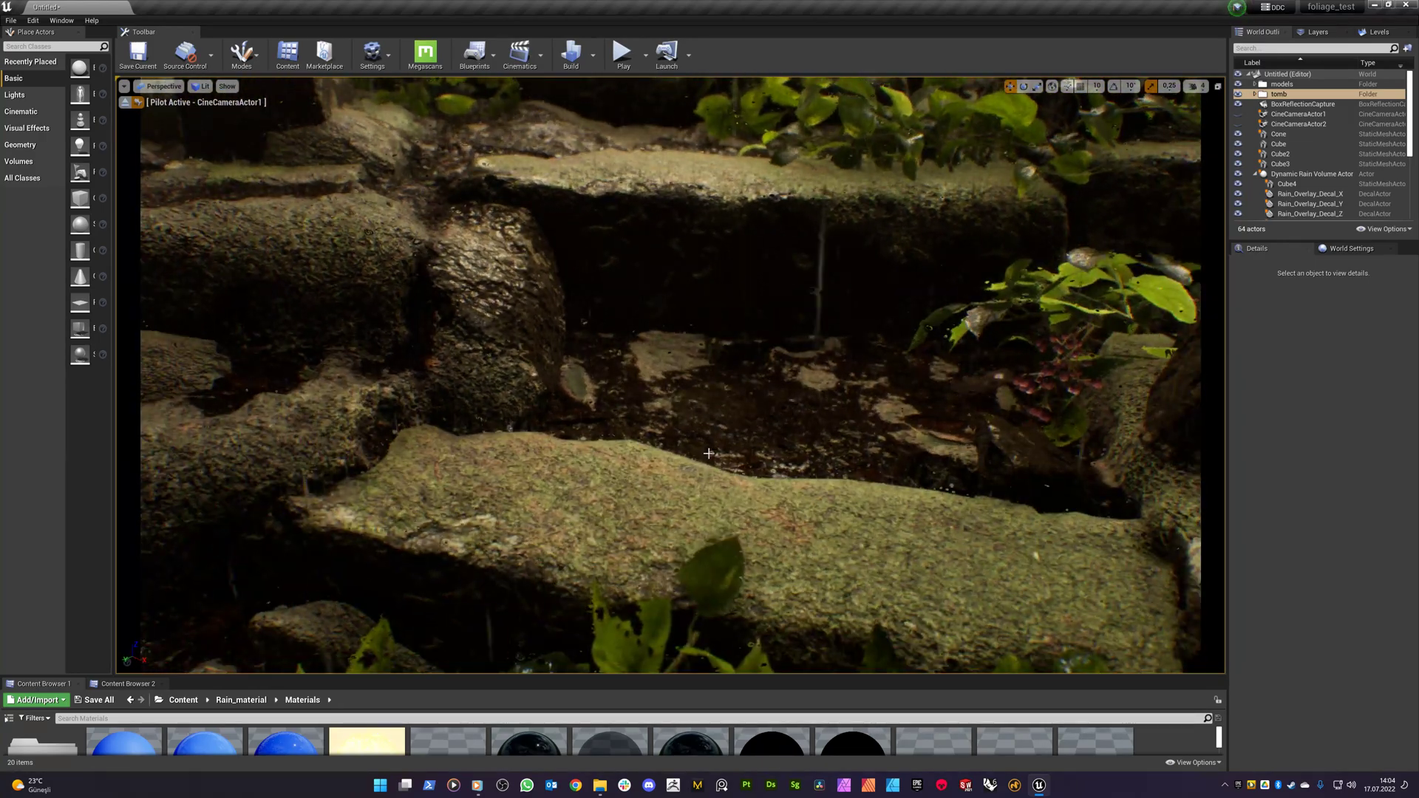
left_click(1239, 175)
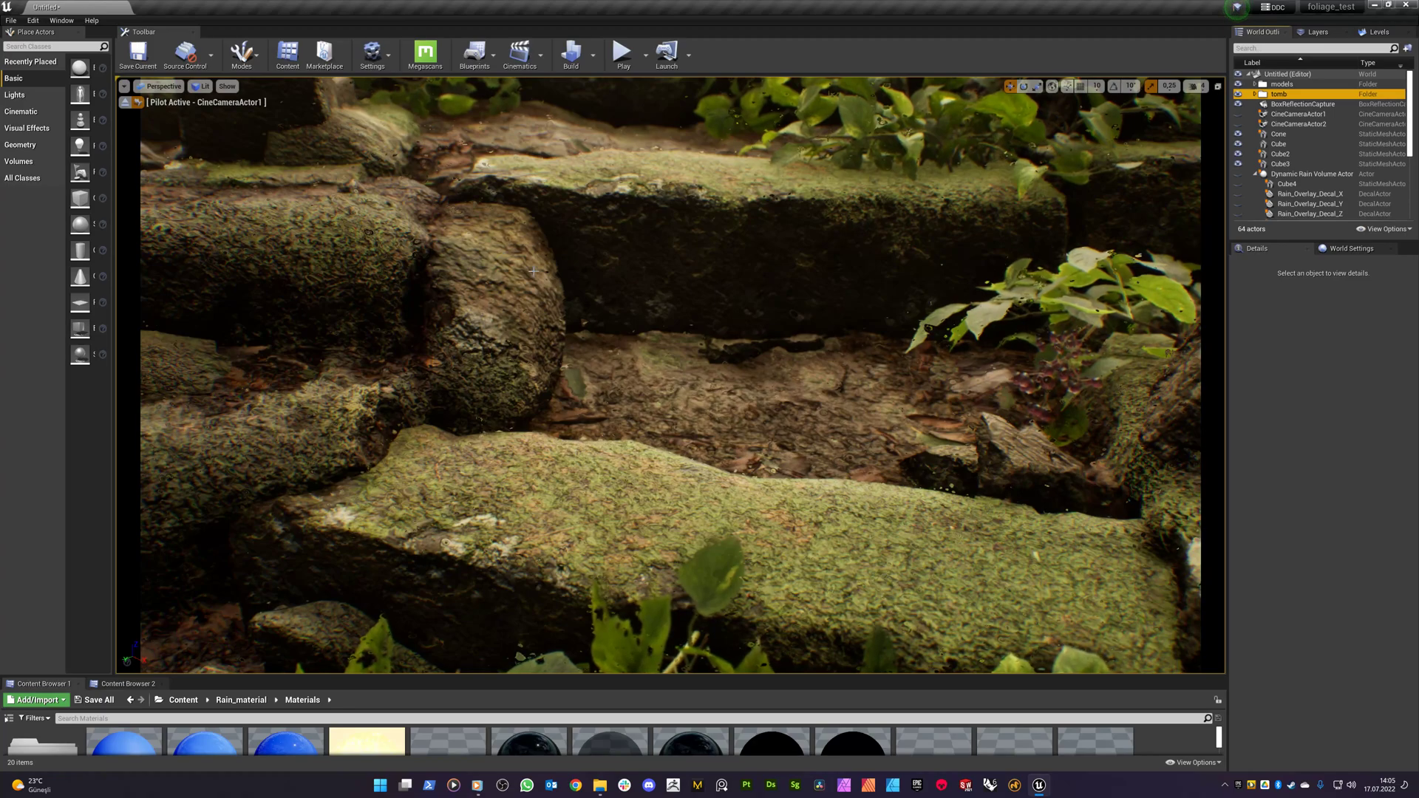
Select the mossy stone wall mesh and review its material instance's parameters down to the Fuzz settings, then close the material editor
left_click(586, 471)
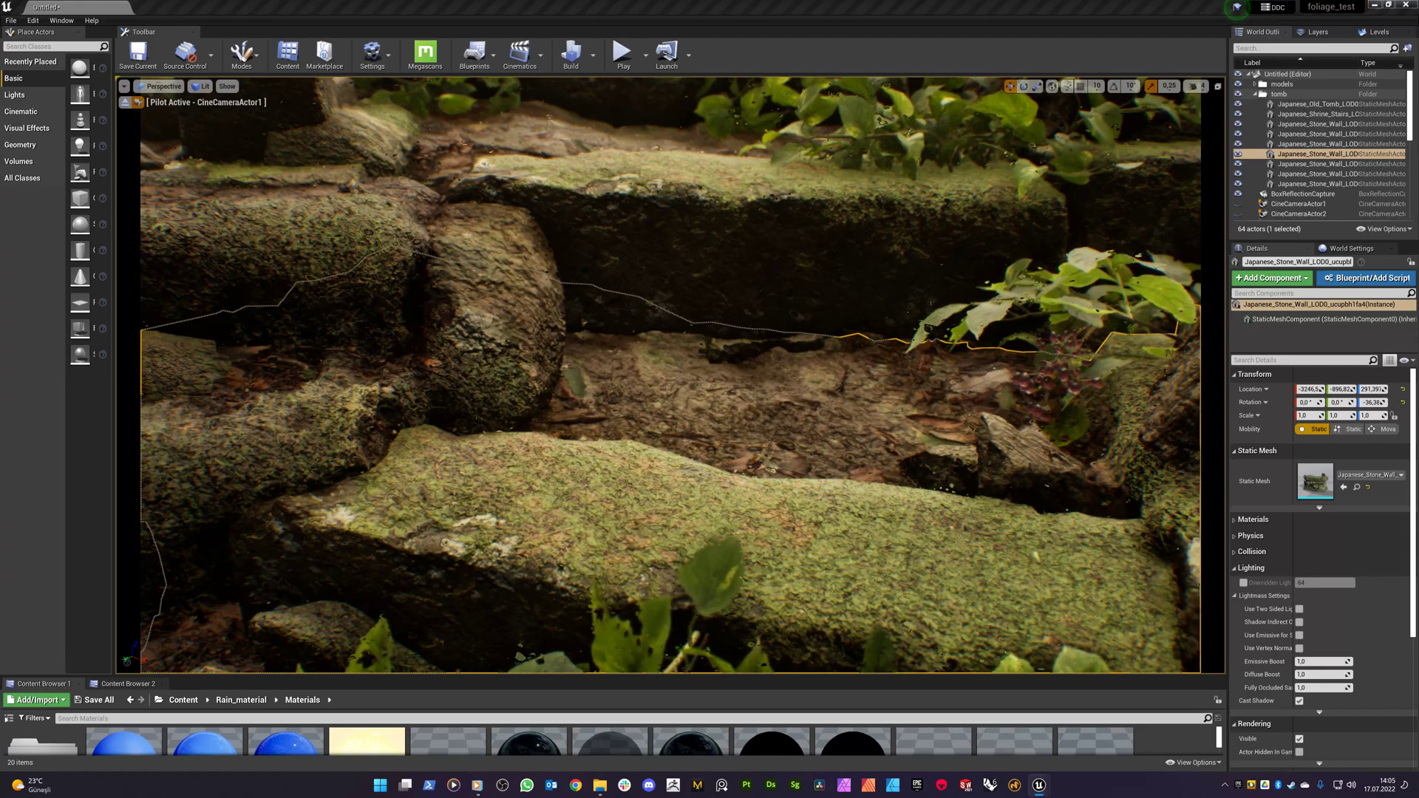
left_click_drag(0, 127, 584, 86)
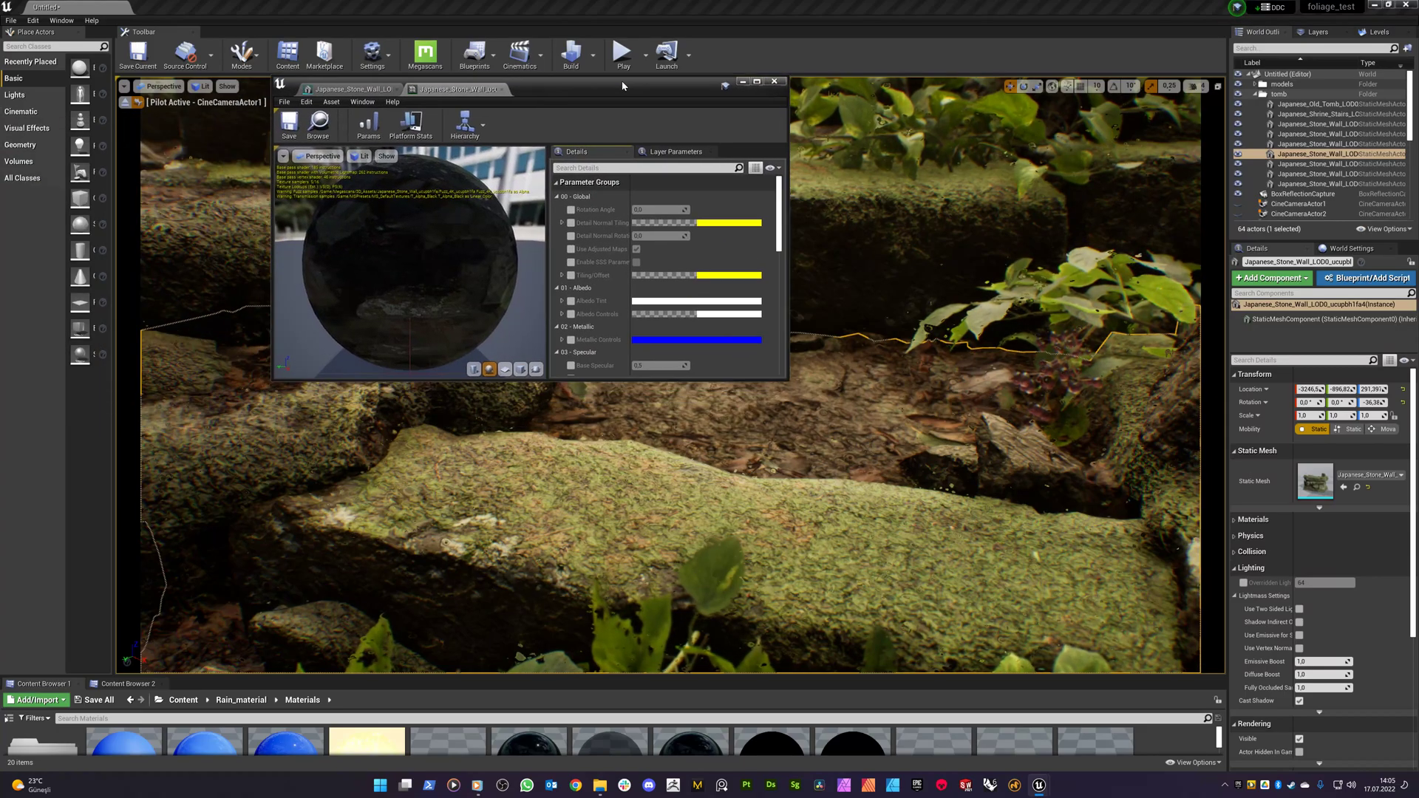
scroll(635, 281, "down", 10)
scroll(634, 283, "down", 3)
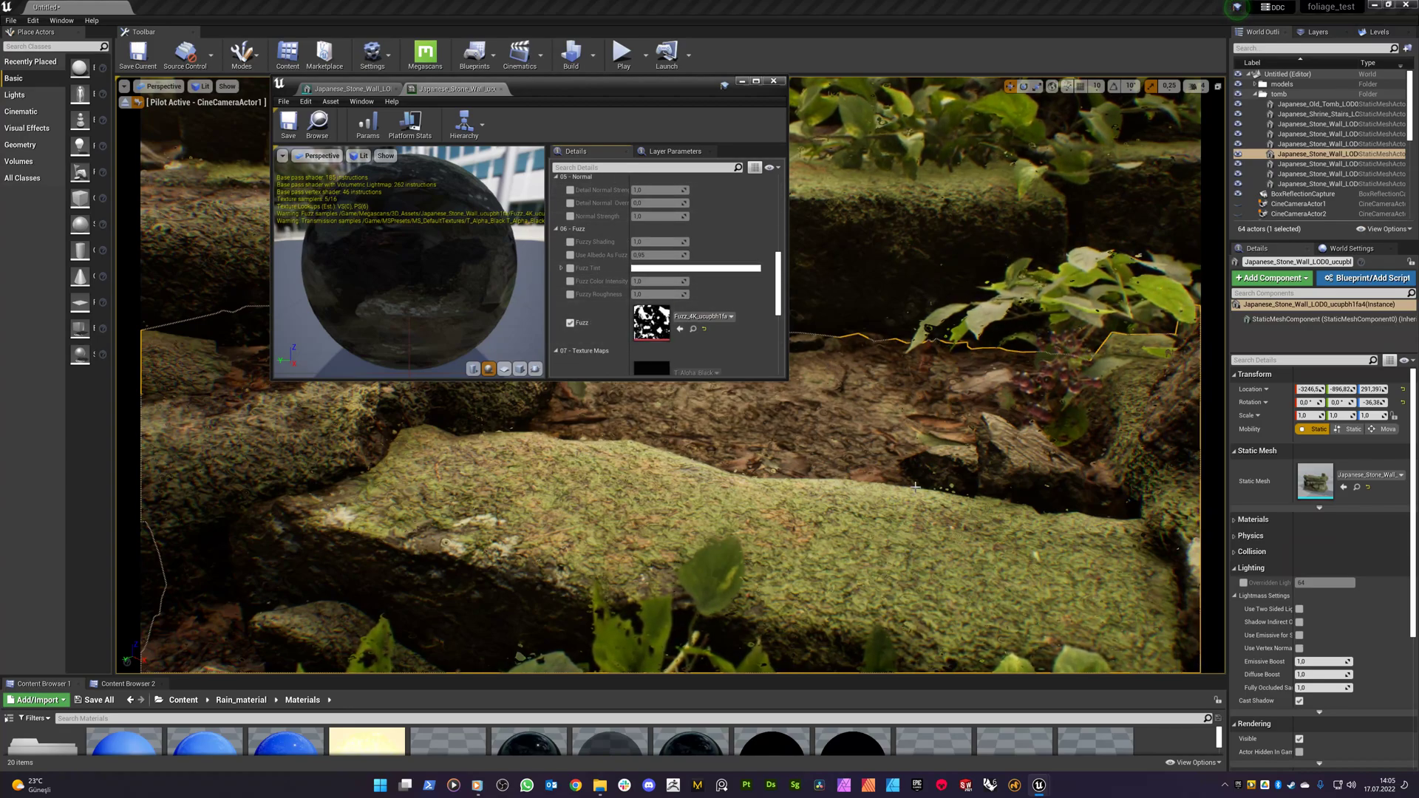
left_click(773, 81)
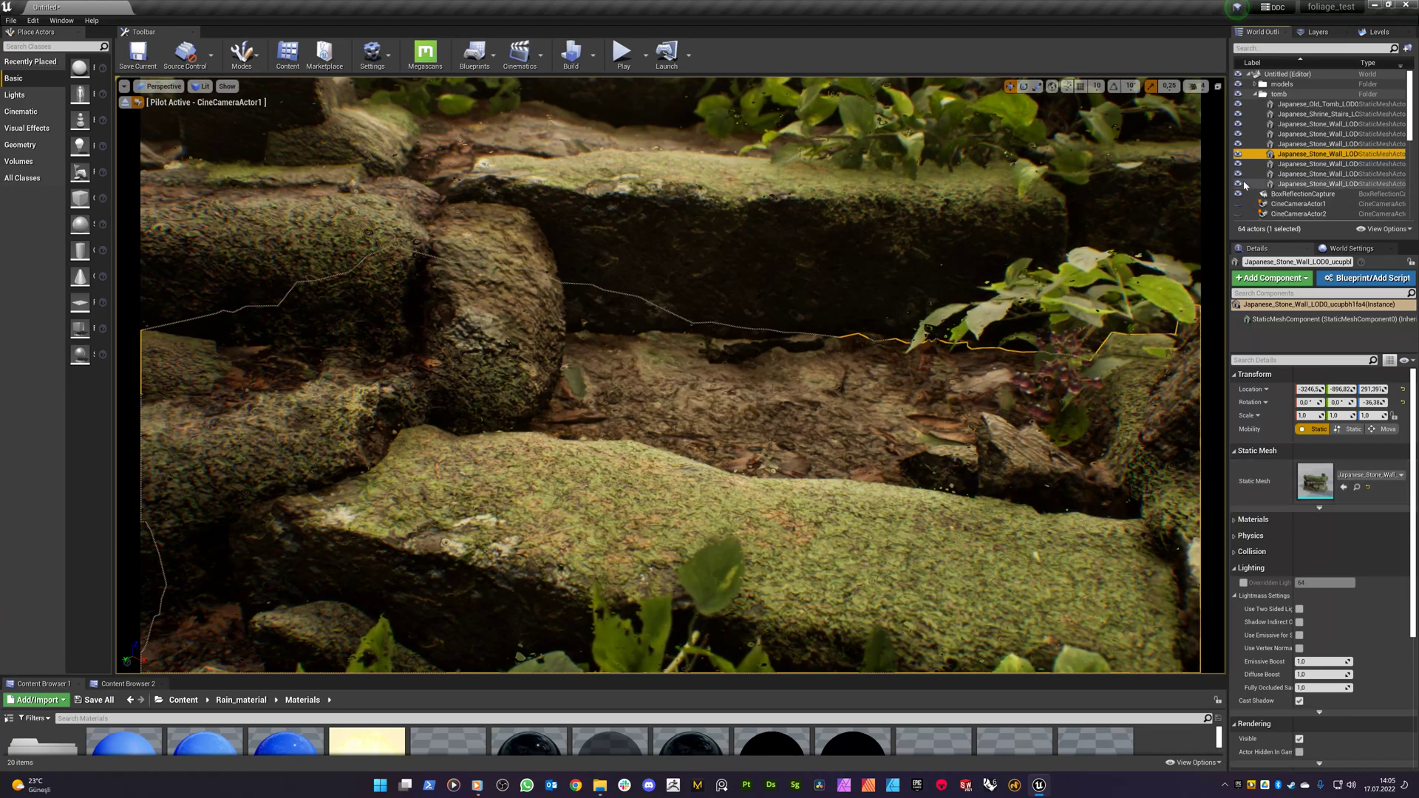
Reshow the Dynamic Rain Volume Actor, deselect the stone wall and move the piloted camera to the wet berry plant leaves
scroll(1245, 184, "down", 2)
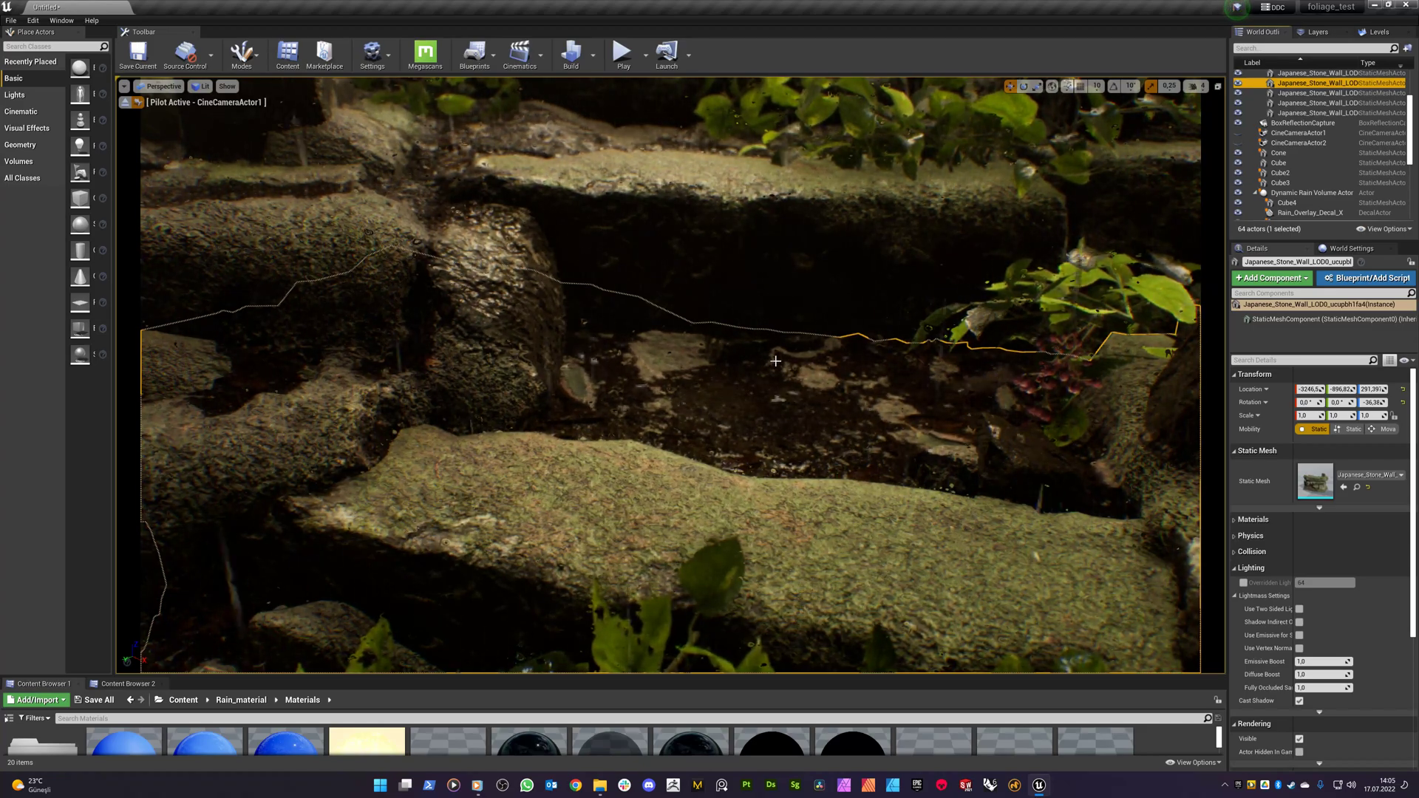
key("Escape")
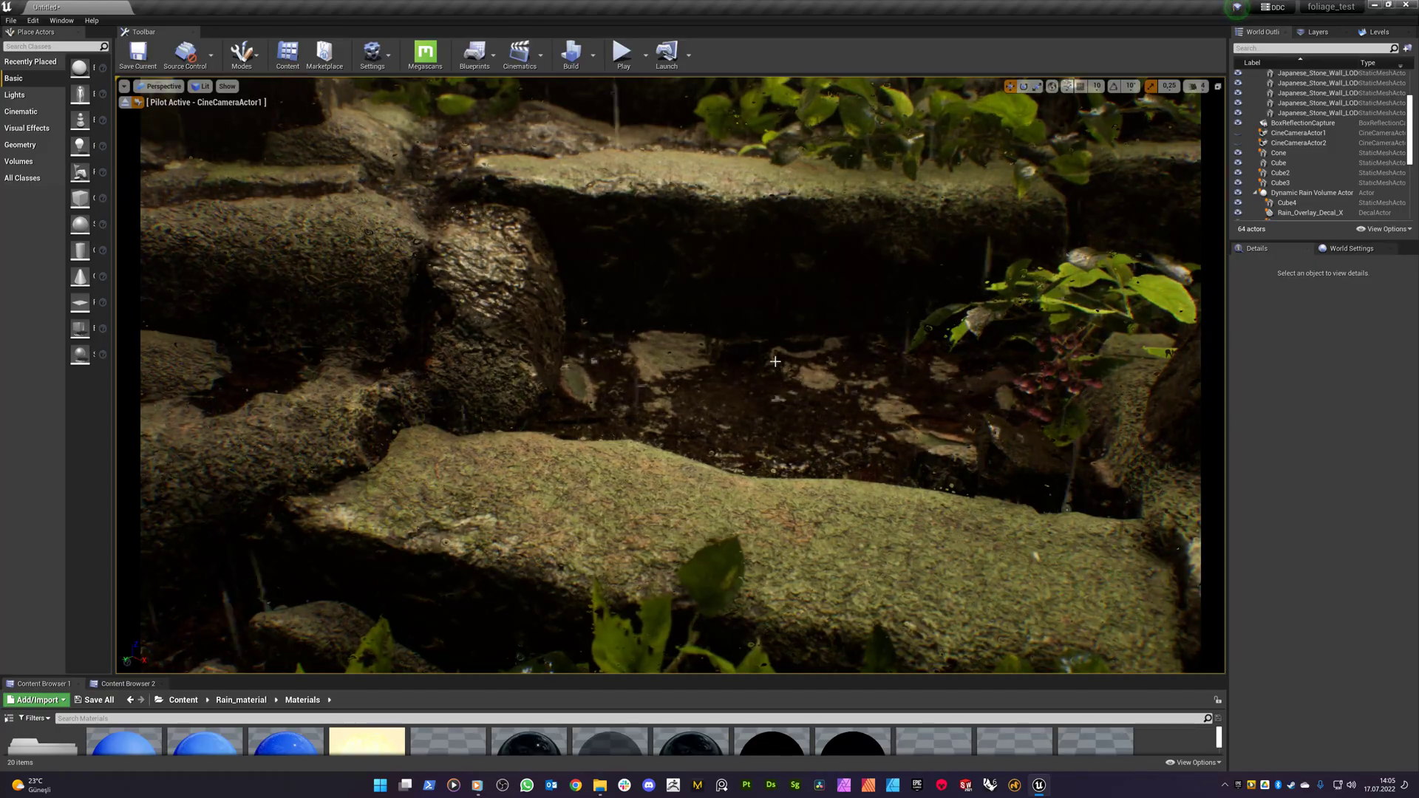
mouse_move(775, 361)
right_mouse_down()
mouse_move(739, 344)
mouse_move(777, 342)
right_mouse_up()
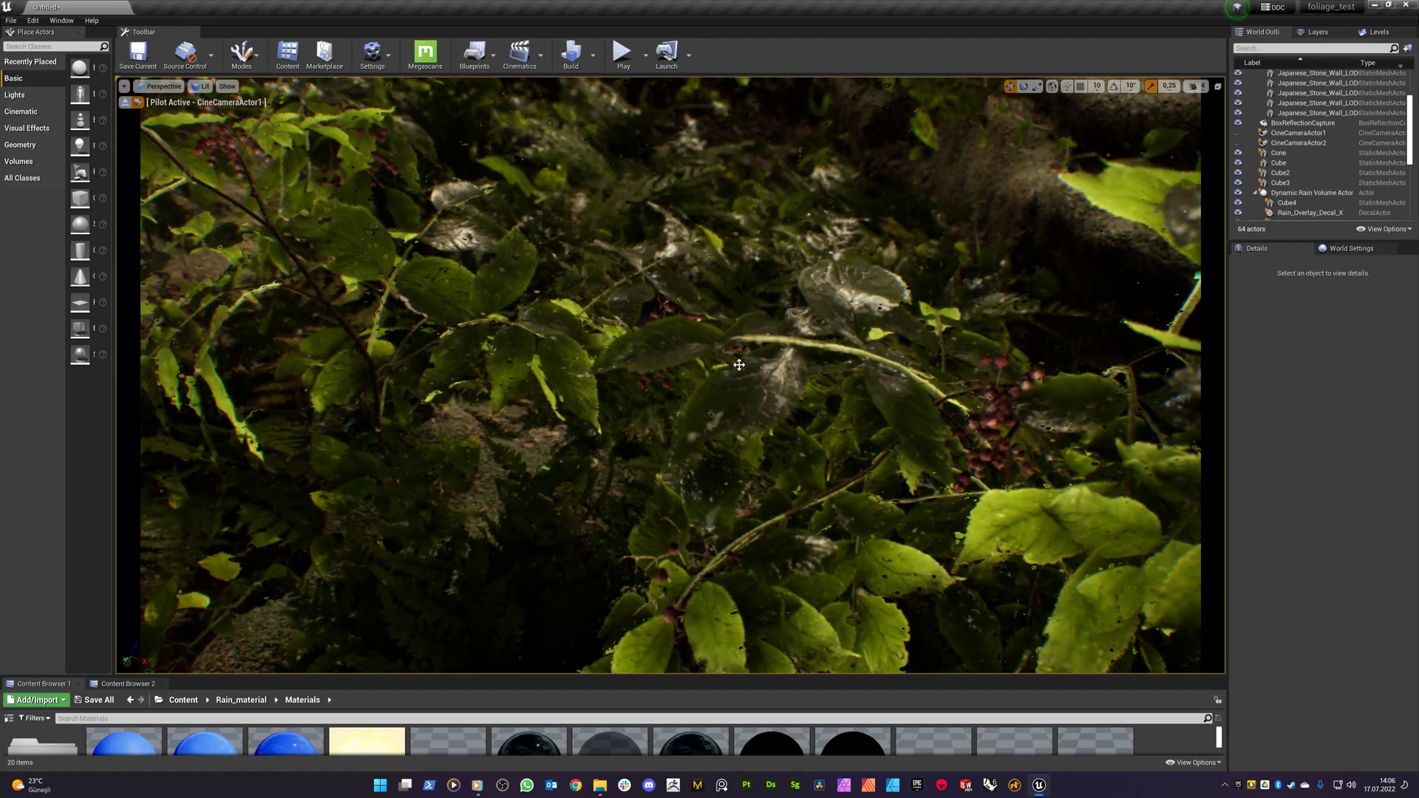
Leave the piloted camera, fly the free perspective view to the mossy stone steps and clear the foliage selection
left_click(821, 325)
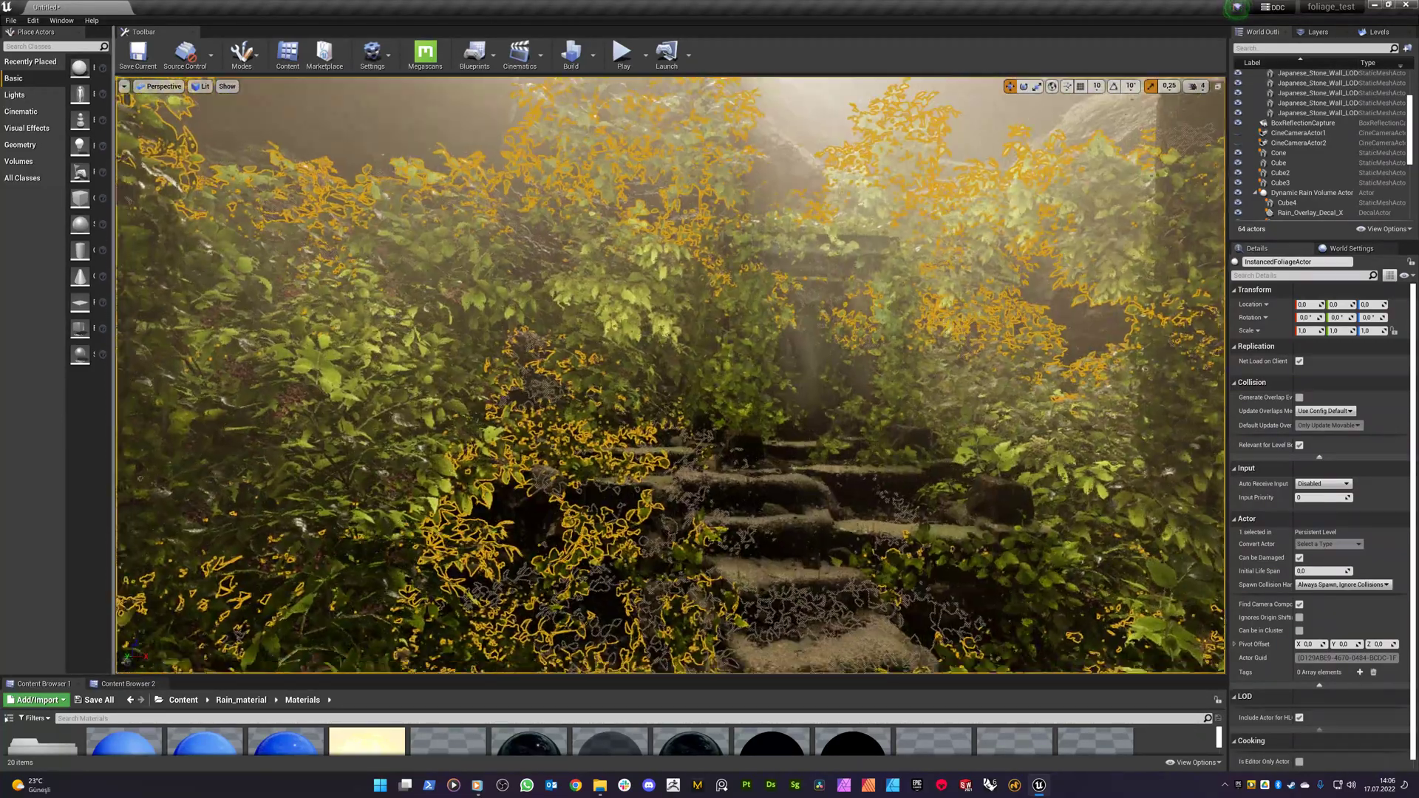
right_click_drag(670, 376, 662, 429)
key("w")
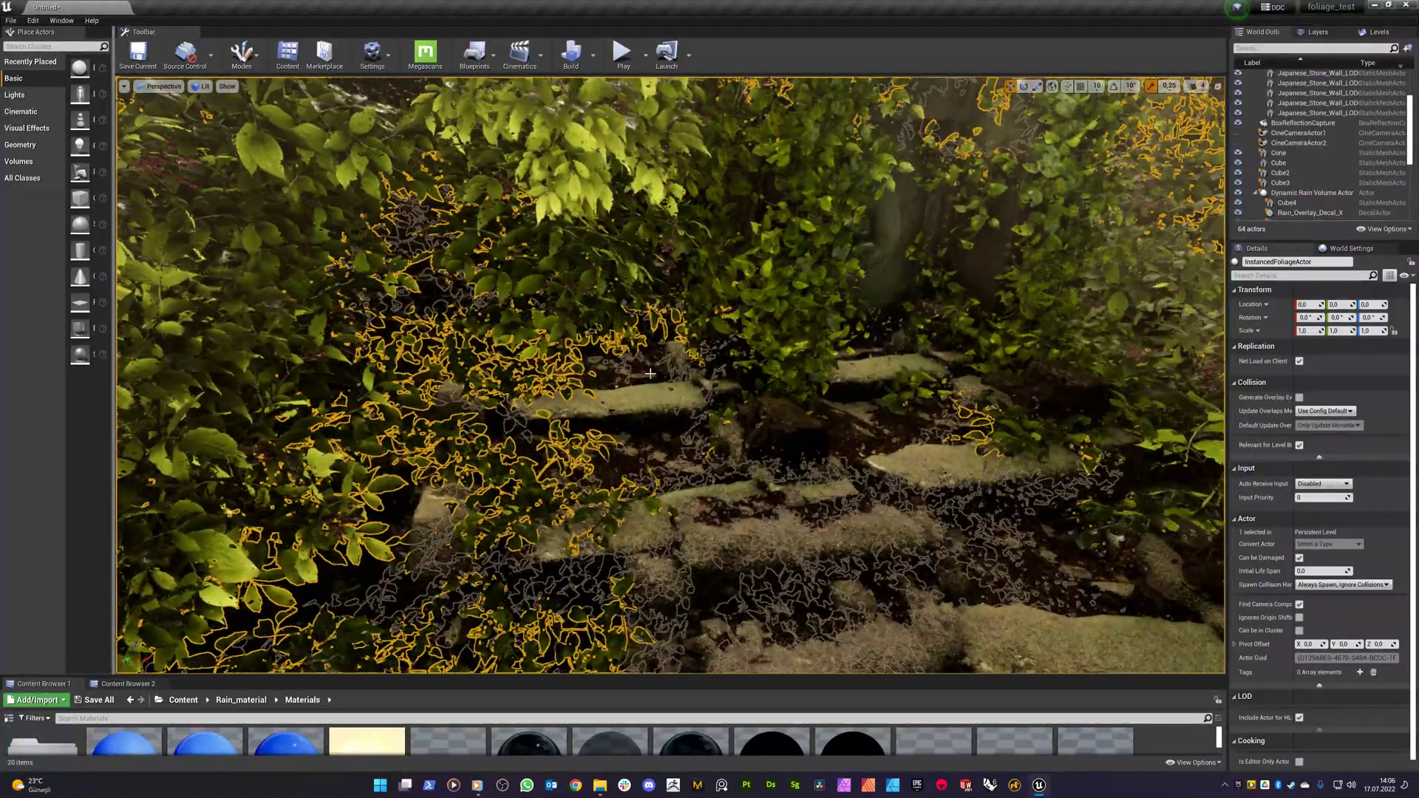
key("Escape")
scroll(978, 451, "down", 6)
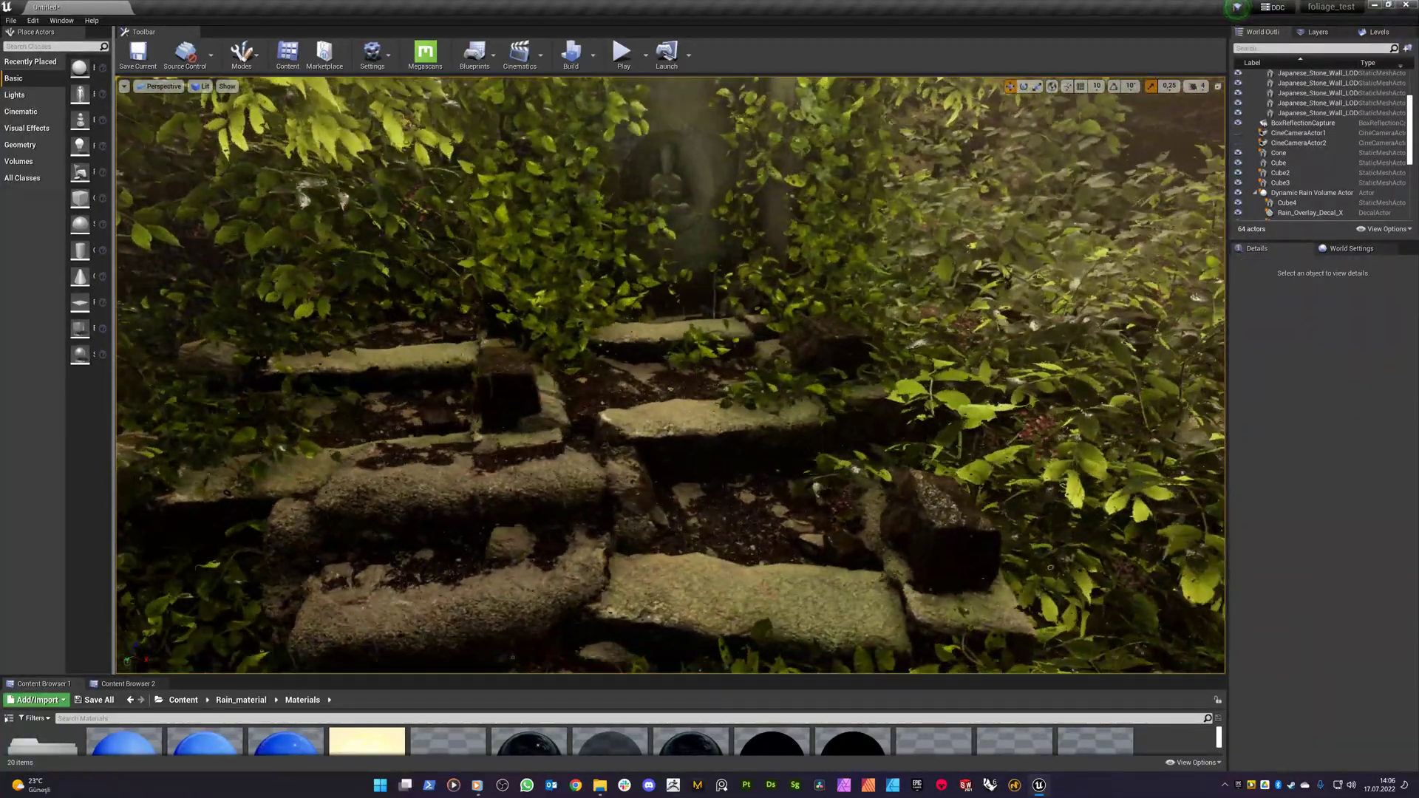
Select the instanced foliage around the stone steps and switch the editor to Foliage mode
left_click(978, 451)
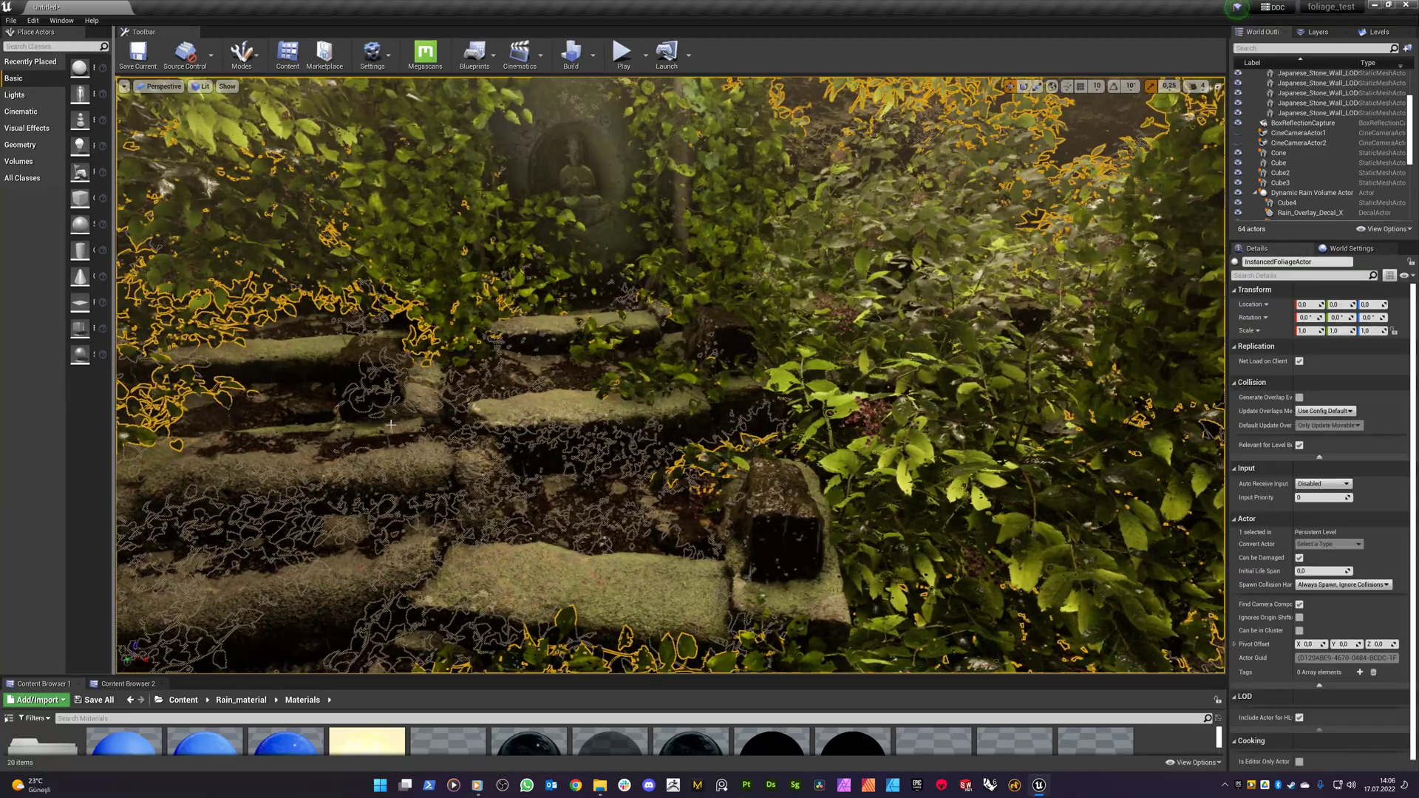
left_click_drag(115, 185, 226, 186)
left_click(371, 59)
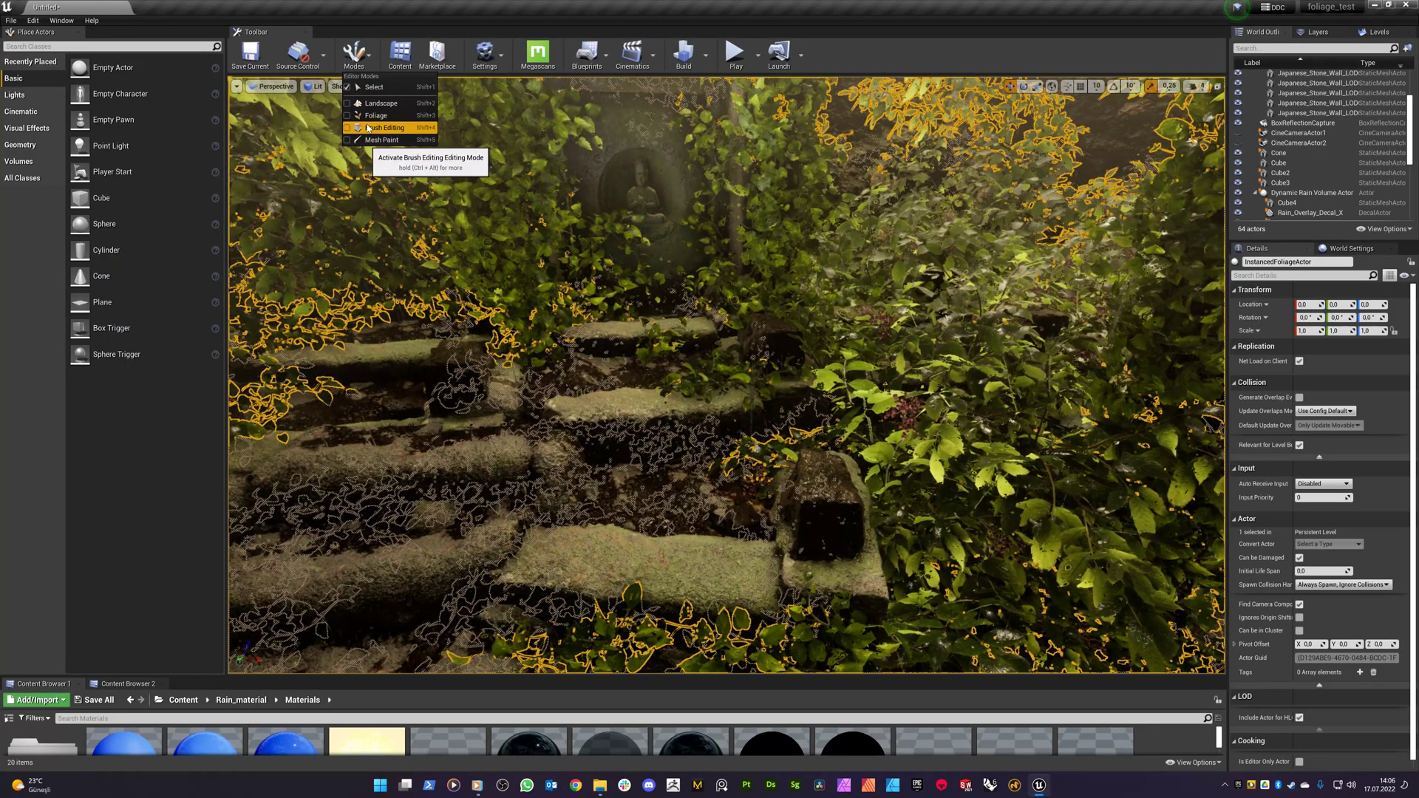
left_click(365, 116)
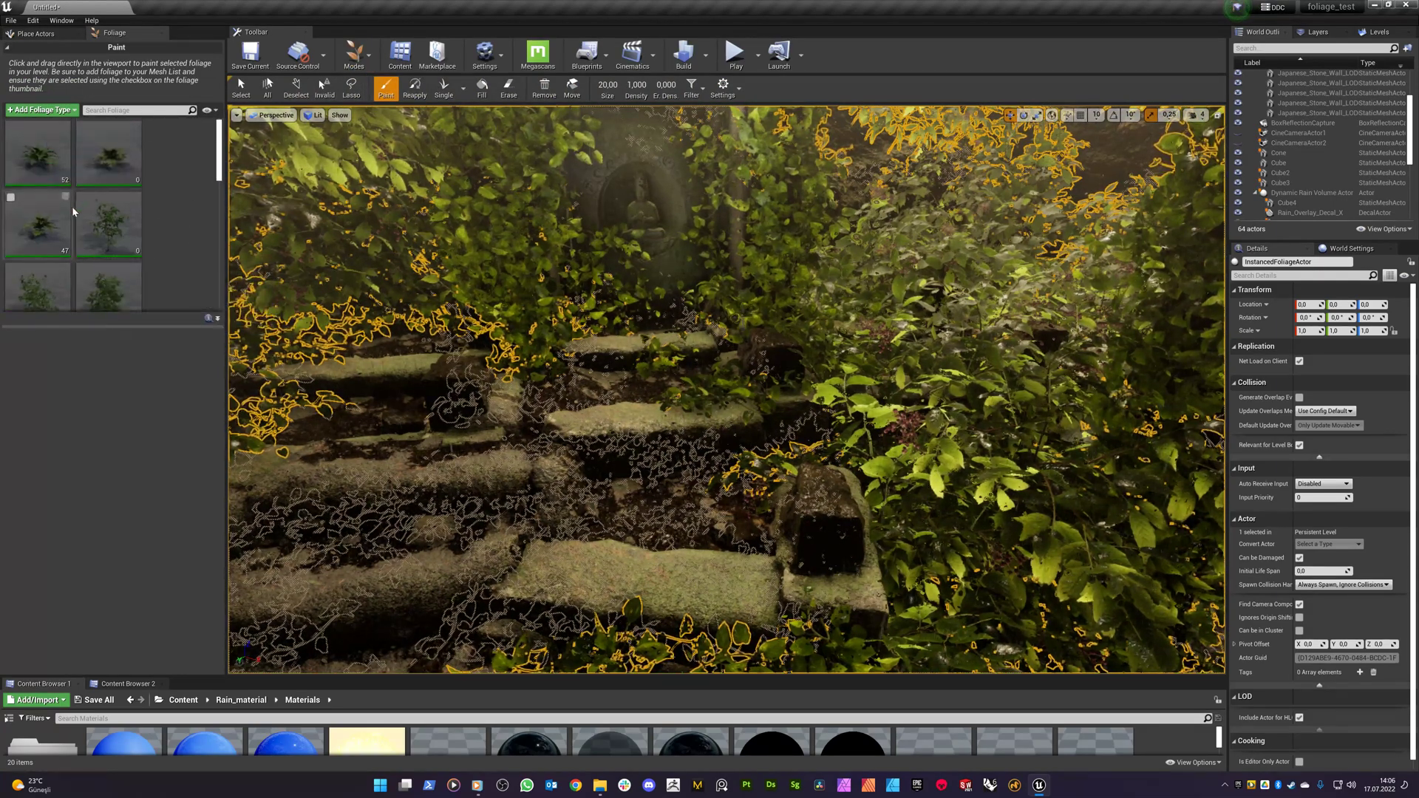
Select all the foliage types in the level's foliage list to edit their settings together
left_click(43, 154)
scroll(89, 255, "down", 5)
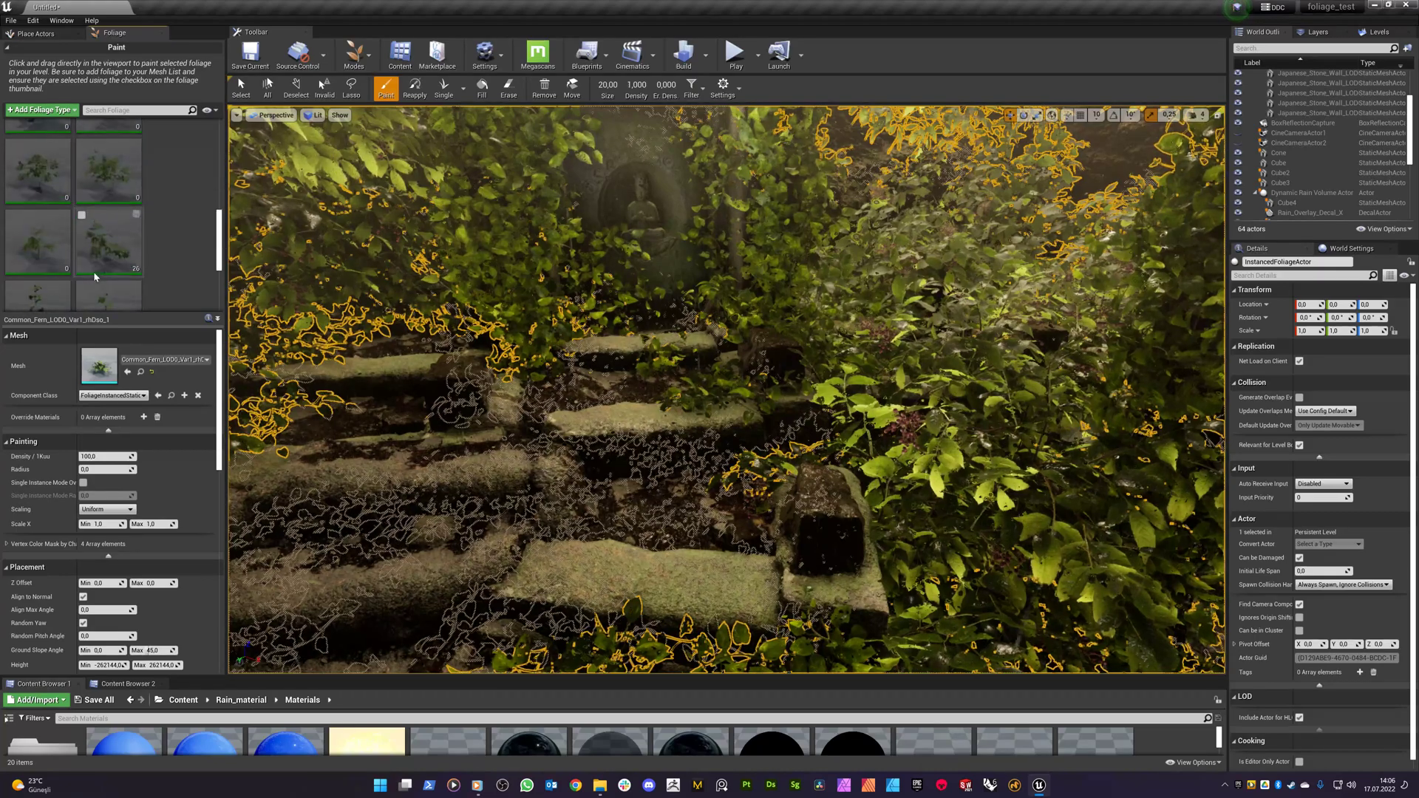
scroll(95, 277, "down", 2)
key("ctrl+a")
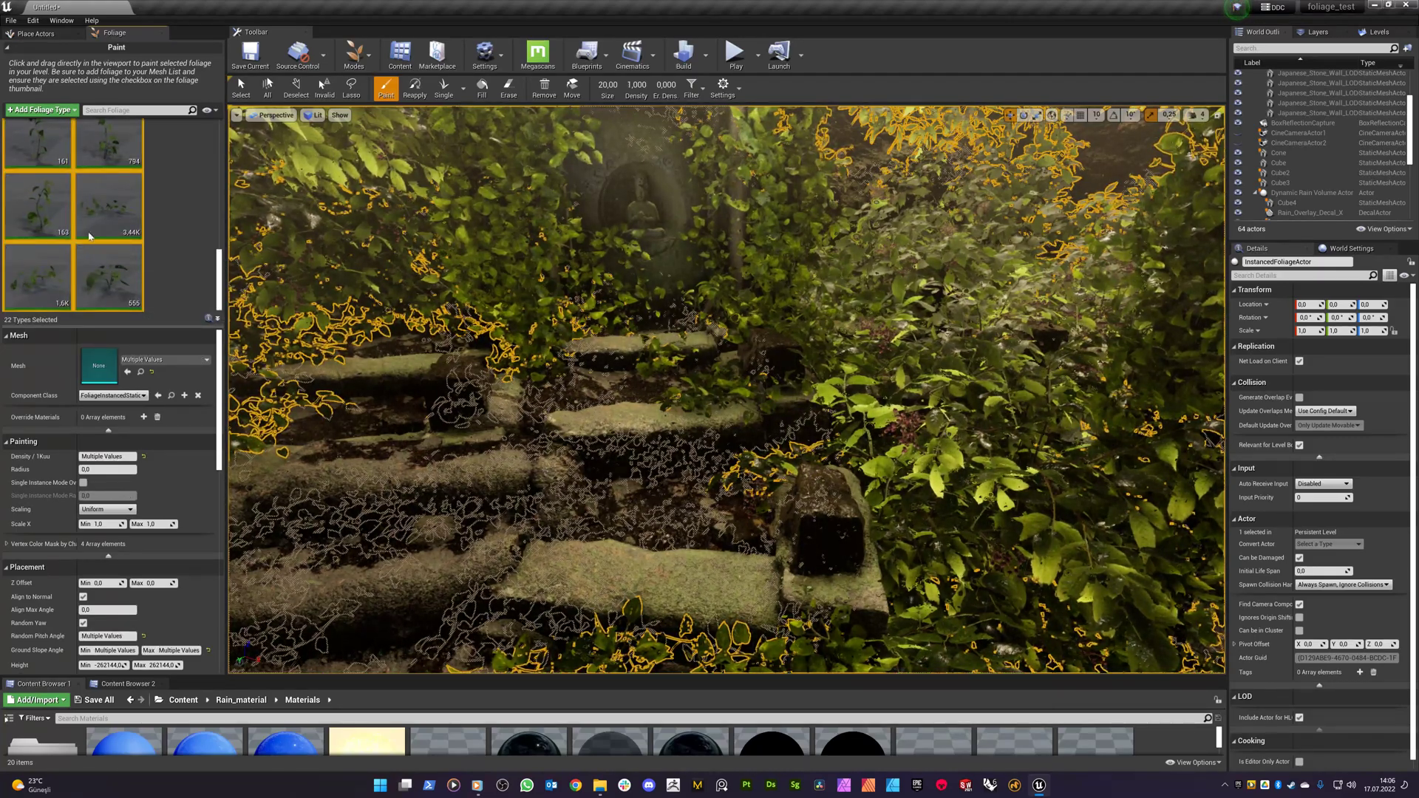
Turn Receives Decals off and back on for all selected foliage types to compare dry and wet leaves
scroll(87, 222, "up", 4)
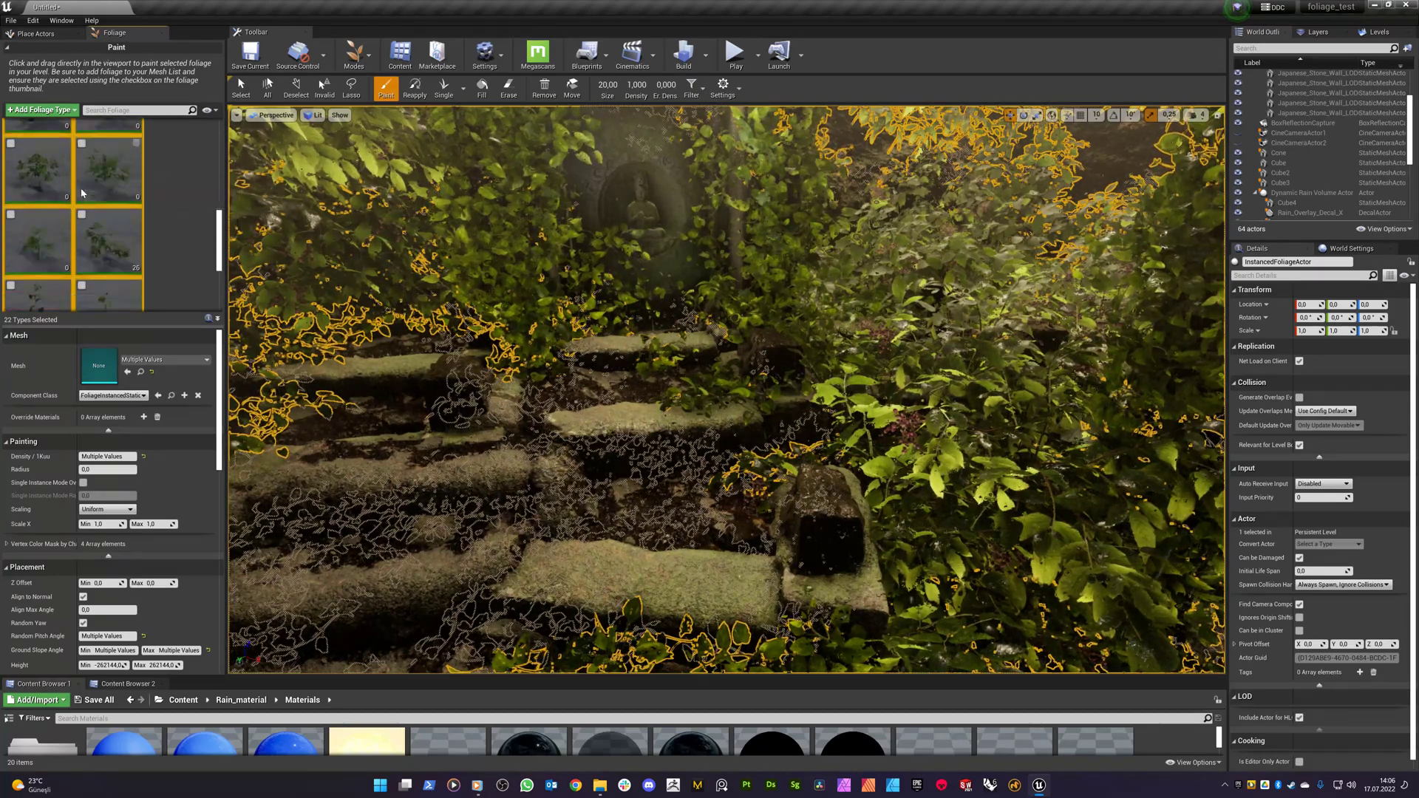
scroll(81, 192, "down", 3)
scroll(37, 536, "down", 2)
scroll(38, 536, "down", 7)
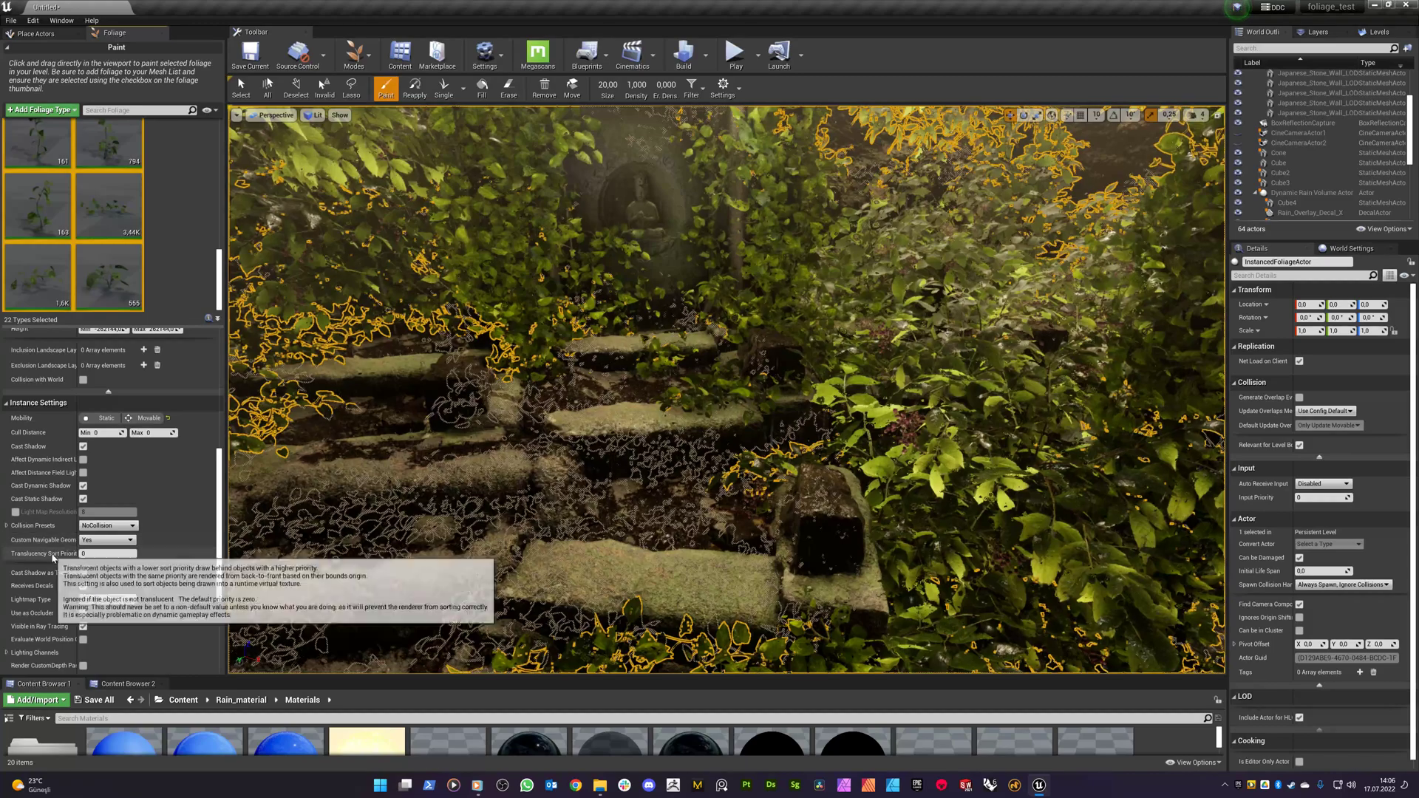
scroll(56, 540, "down", 2)
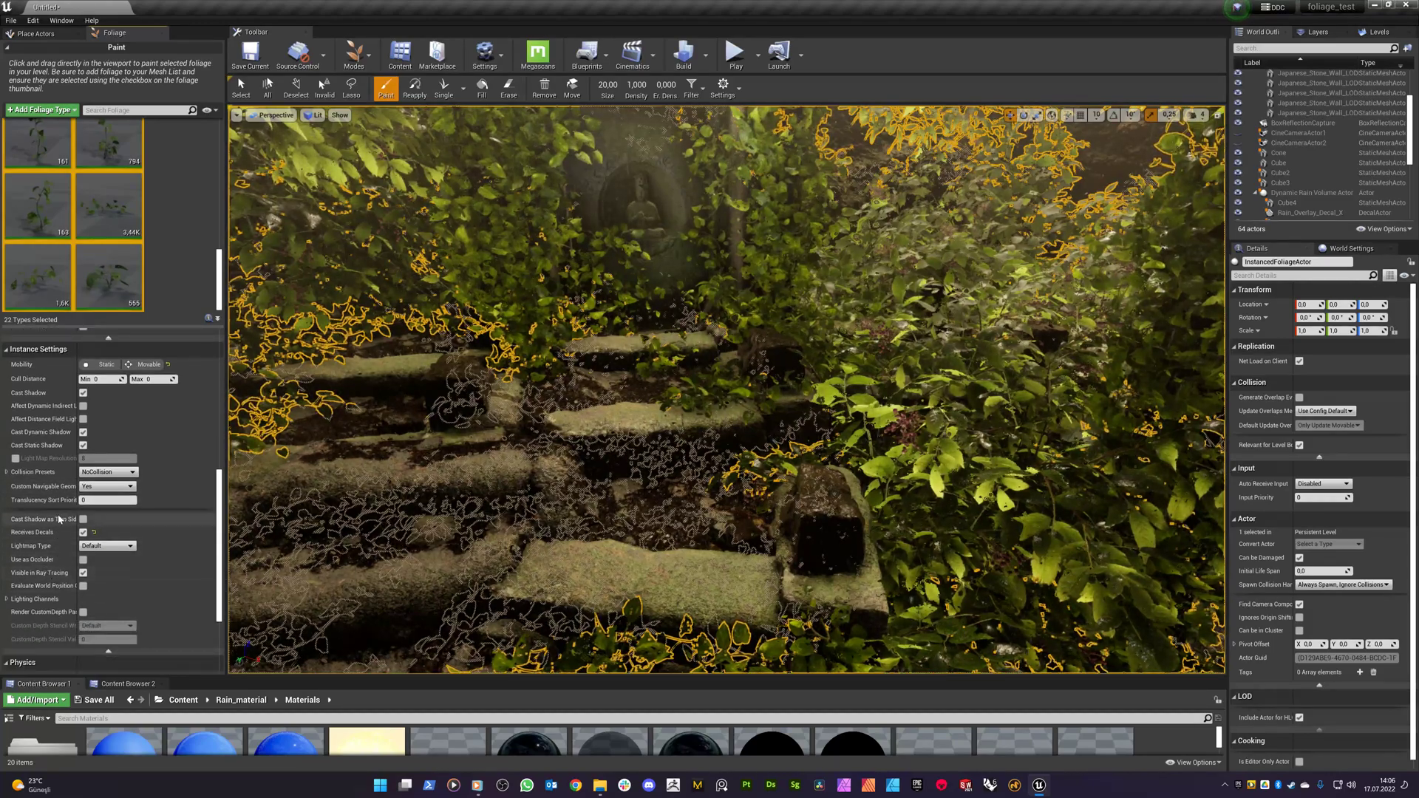
scroll(57, 517, "down", 2)
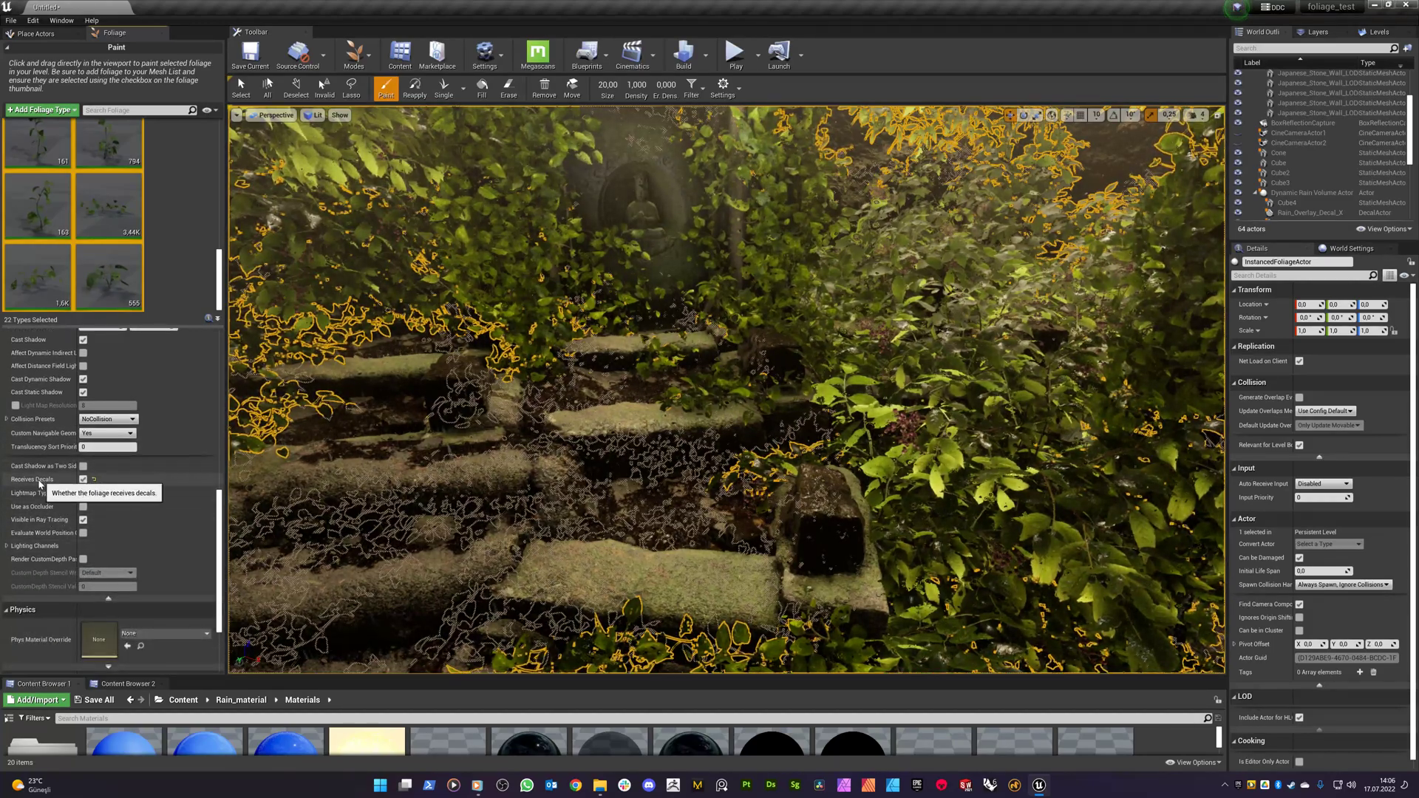
left_click(83, 480)
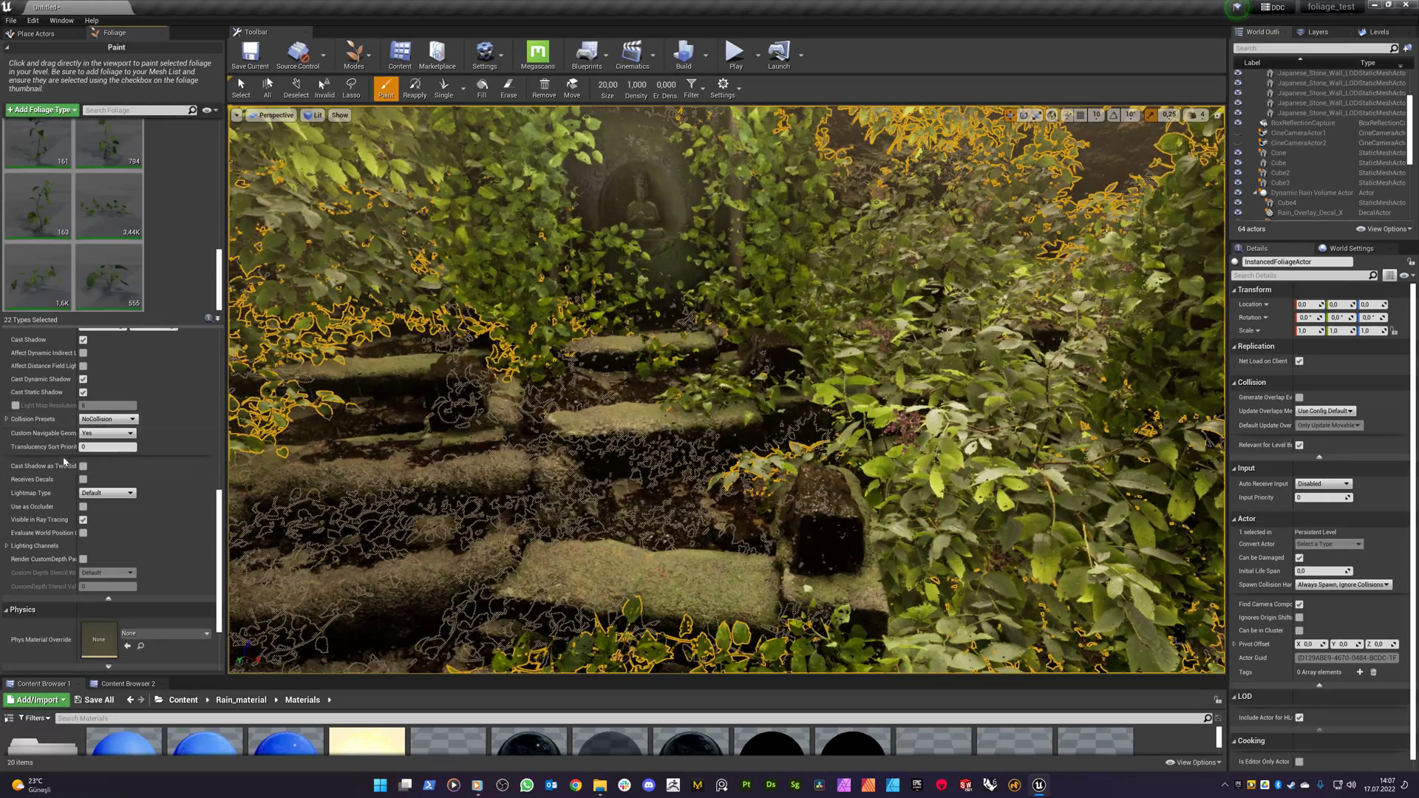
left_click(82, 479)
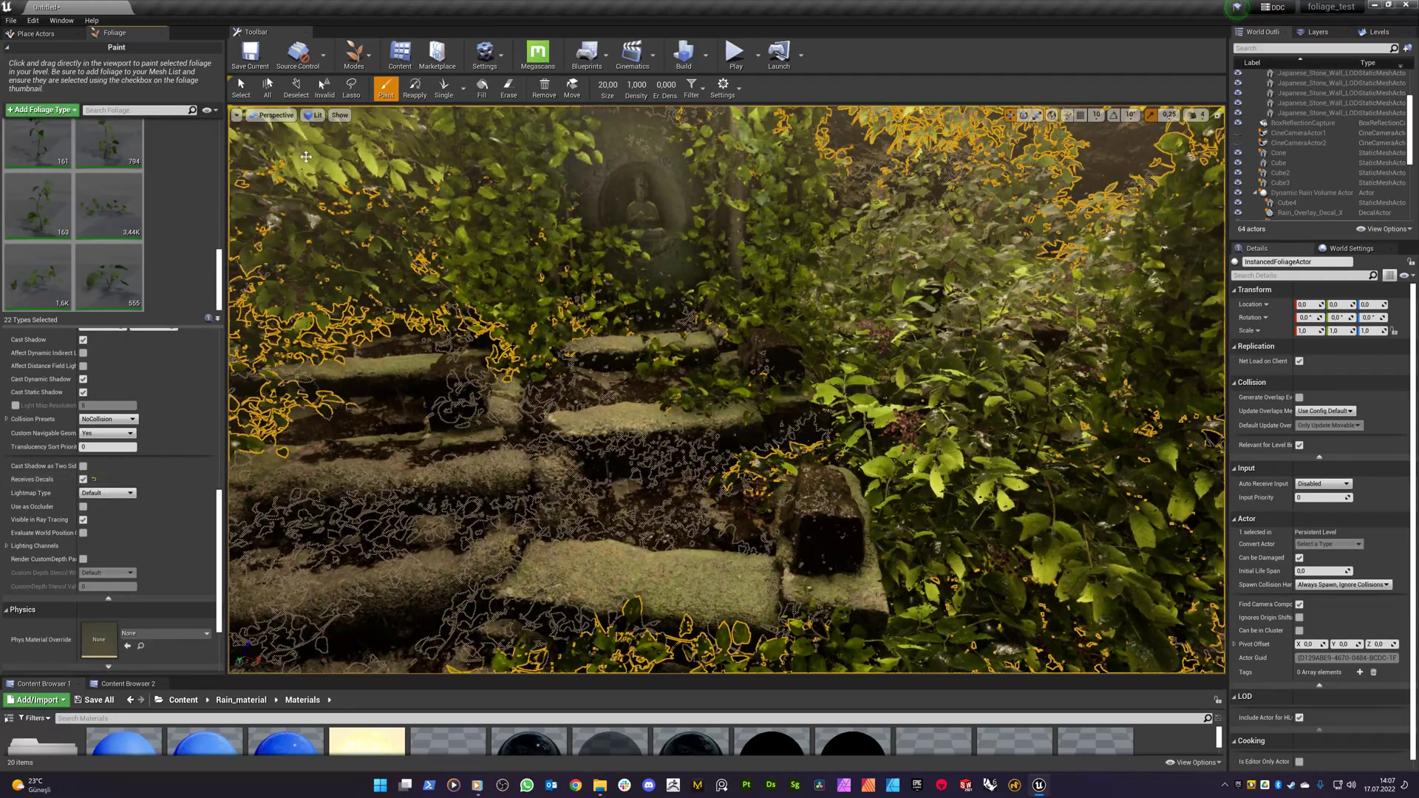
Return to Select mode, clear the foliage selection and move the view to the leaf-covered boulder
left_click(354, 52)
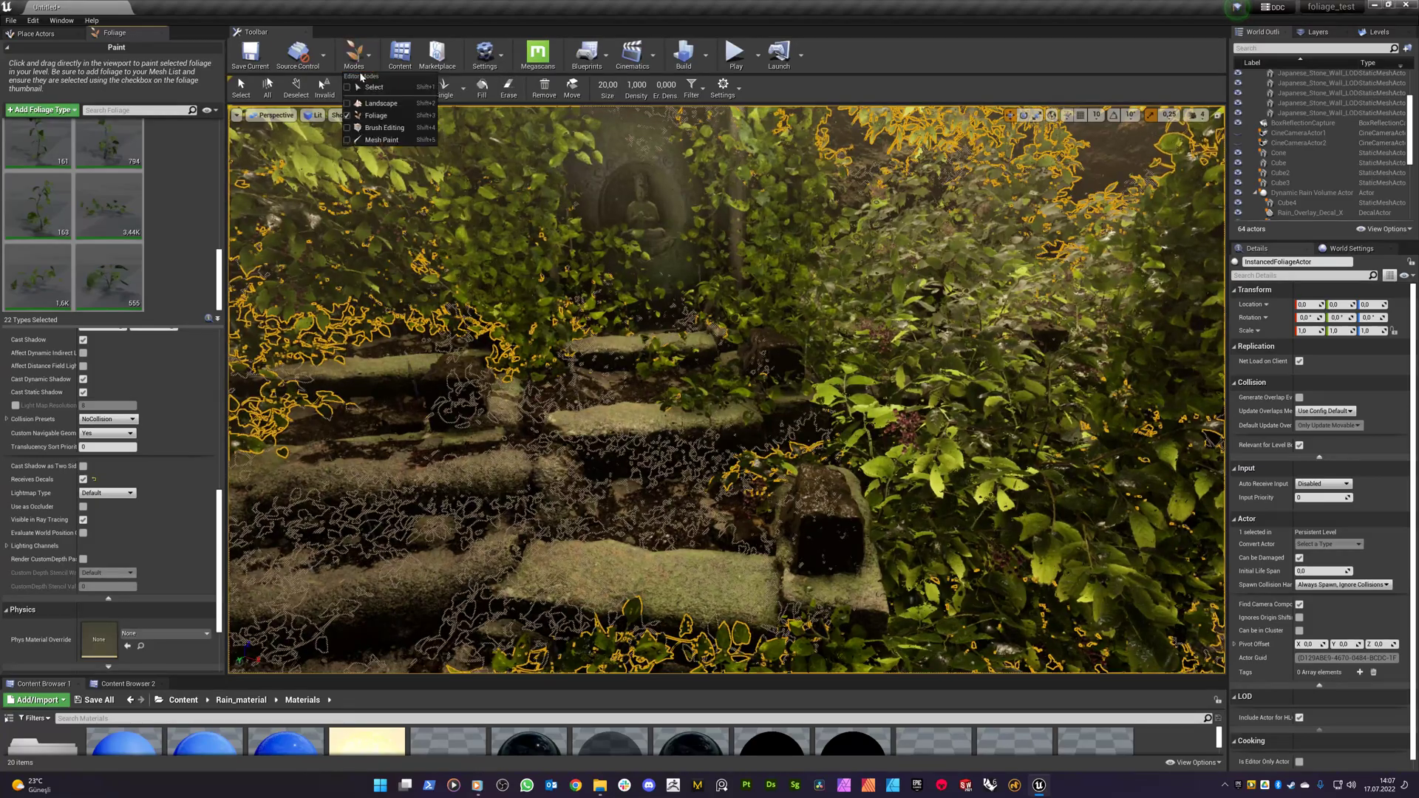
left_click(380, 85)
right_click_drag(652, 317, 909, 303)
key("Escape")
key("w")
key("s")
right_click_drag(644, 344, 644, 345)
Pilot CineCameraActor2, frame the leaves on top of the boulder and toggle the Dynamic Rain Volume Actor's visibility
left_click(273, 86)
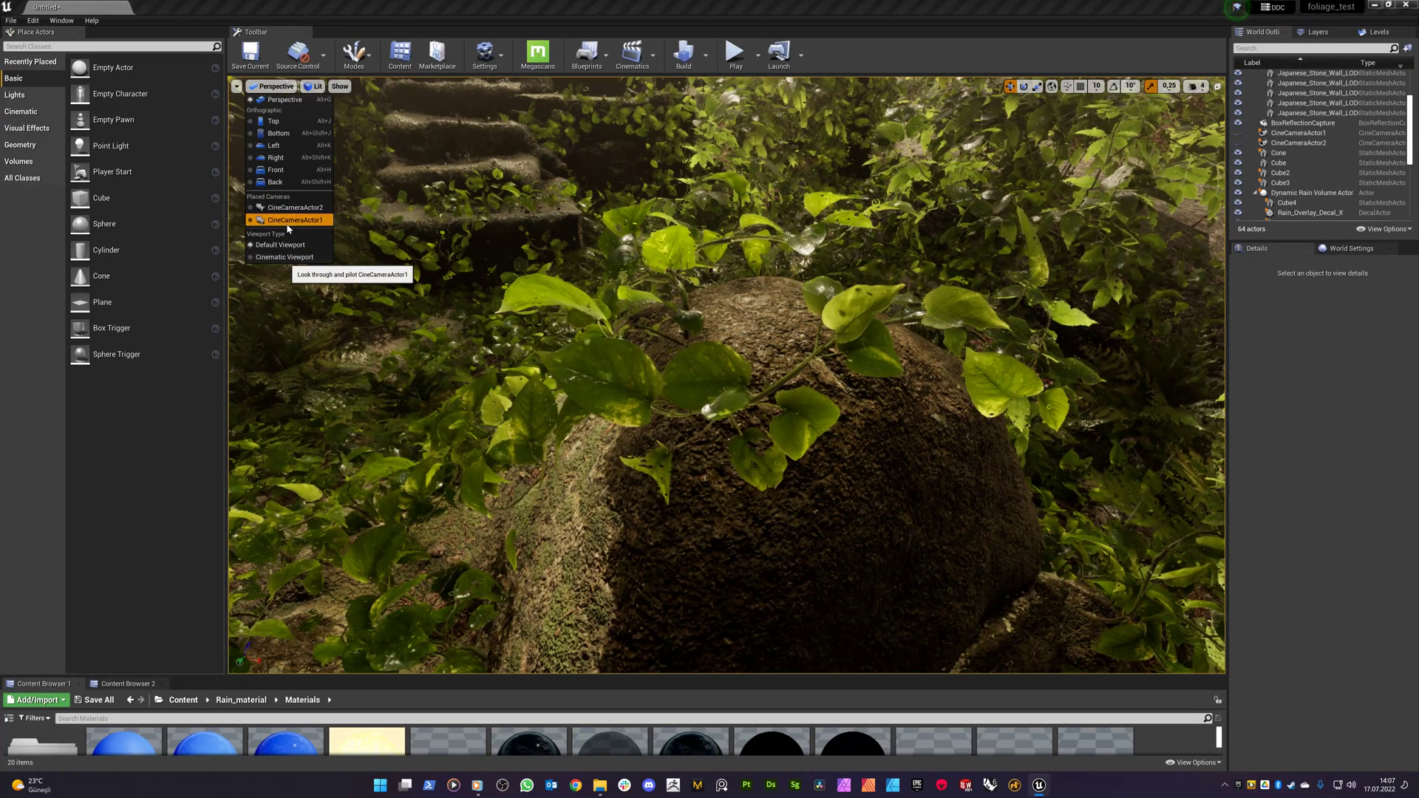
left_click(309, 210)
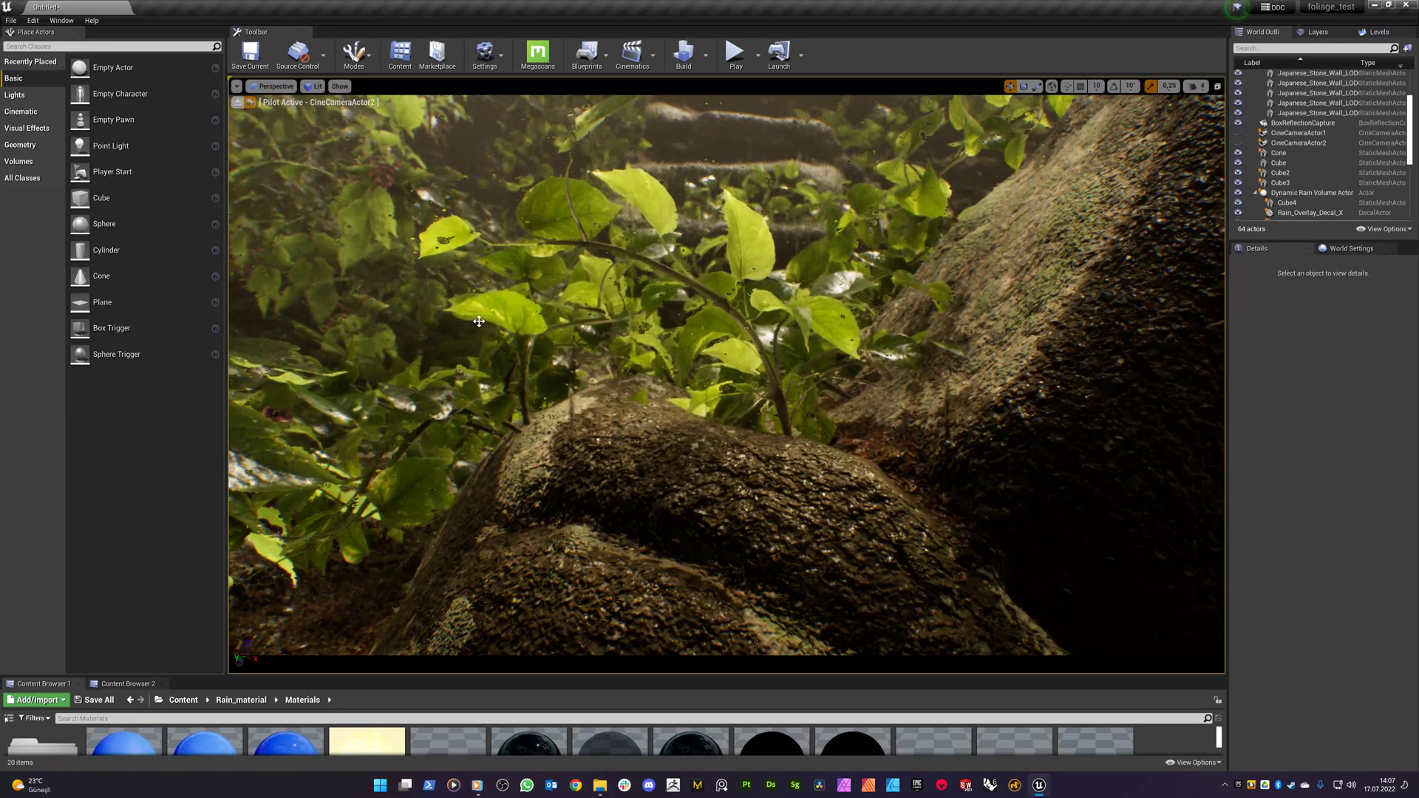
right_click_drag(644, 345, 644, 344)
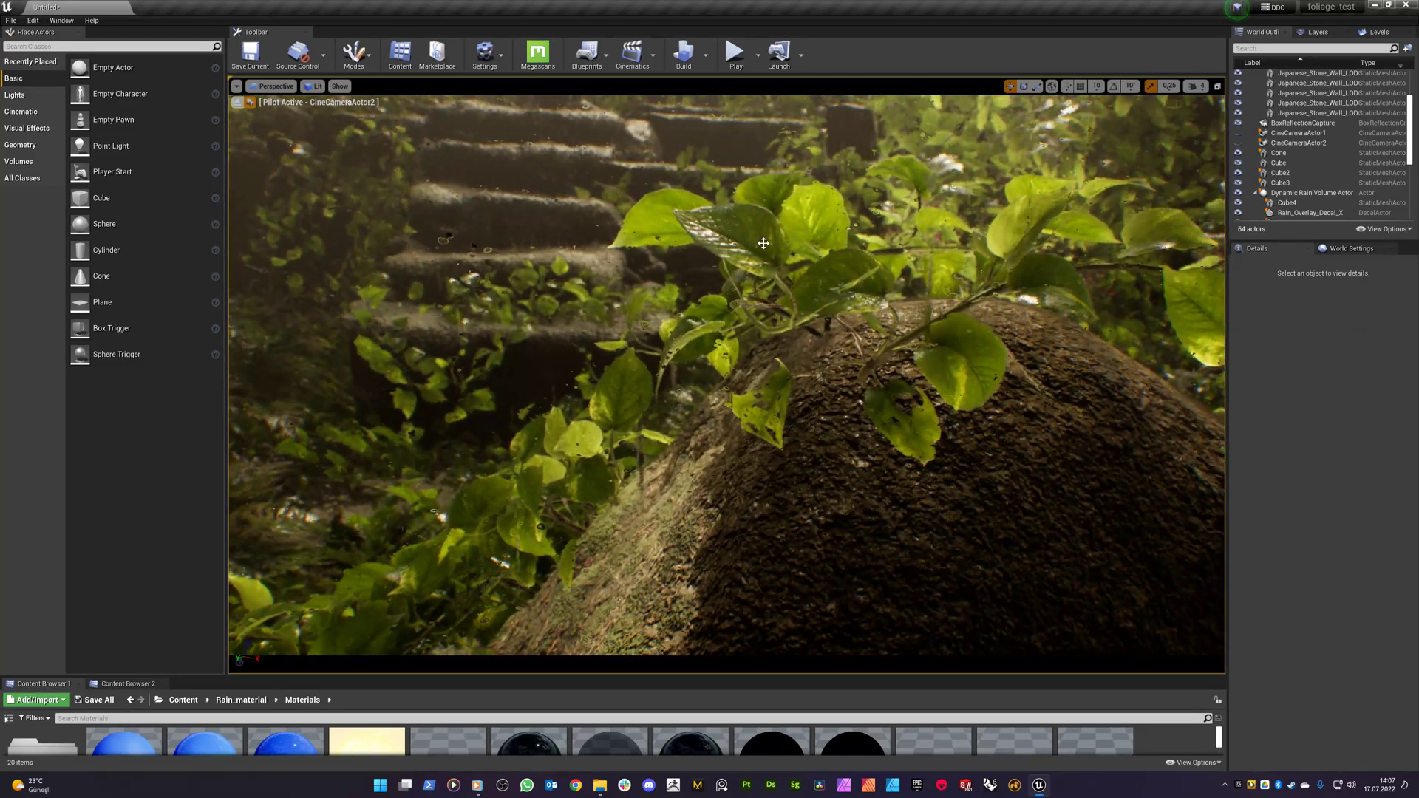
left_click(1238, 193)
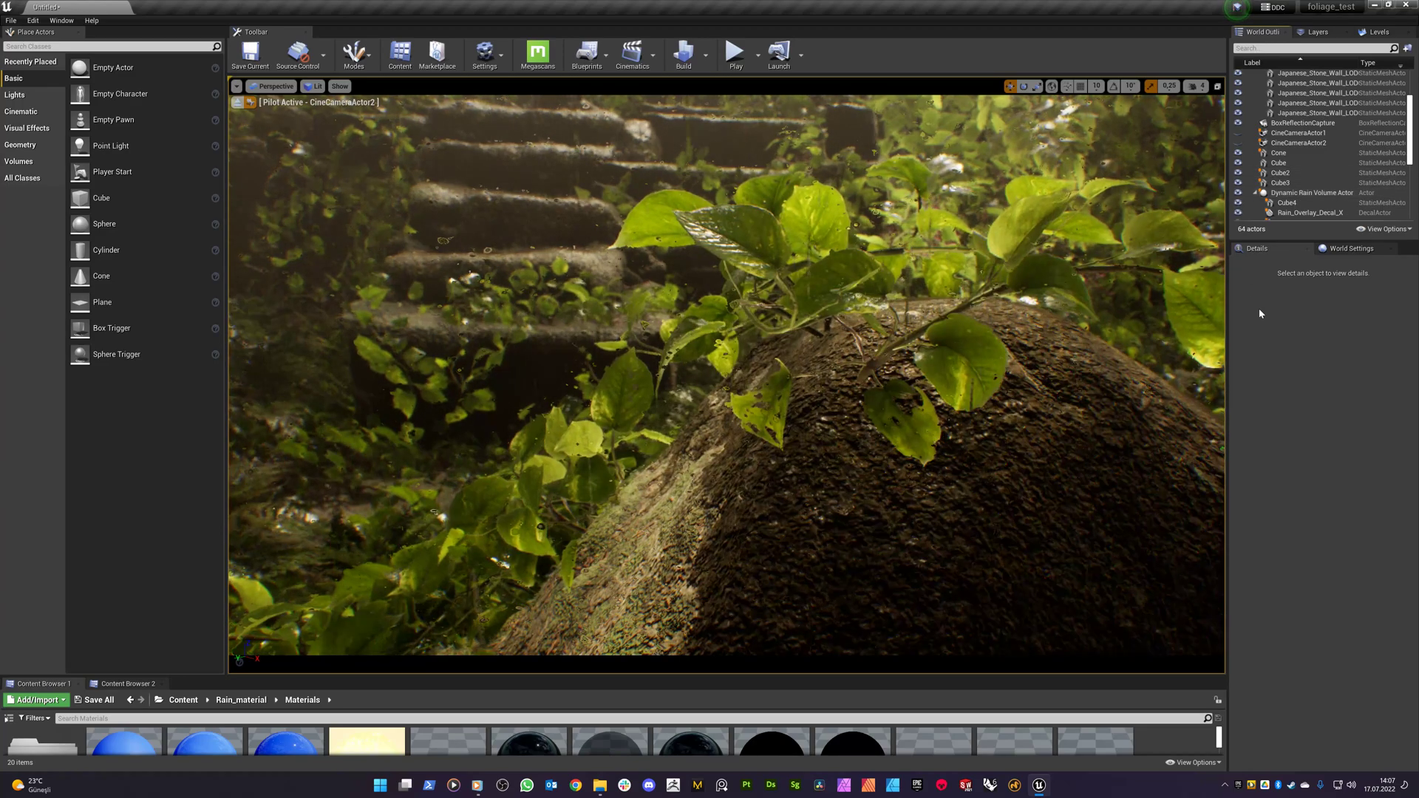
Select the Dynamic Rain Volume Actor and shift it along X to a location of about -2849
left_click(1290, 193)
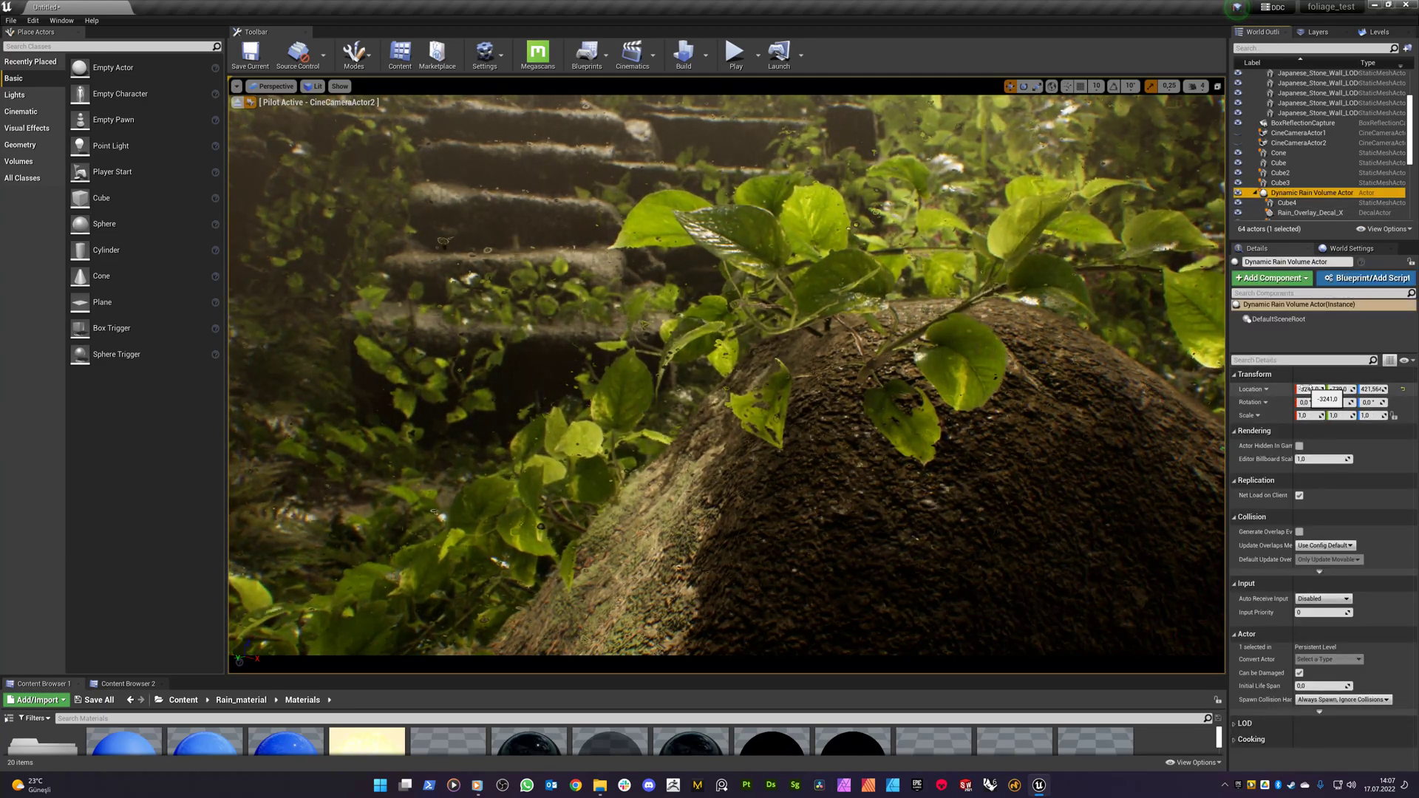
left_click(1303, 389)
left_click_drag(1304, 389, 1399, 389)
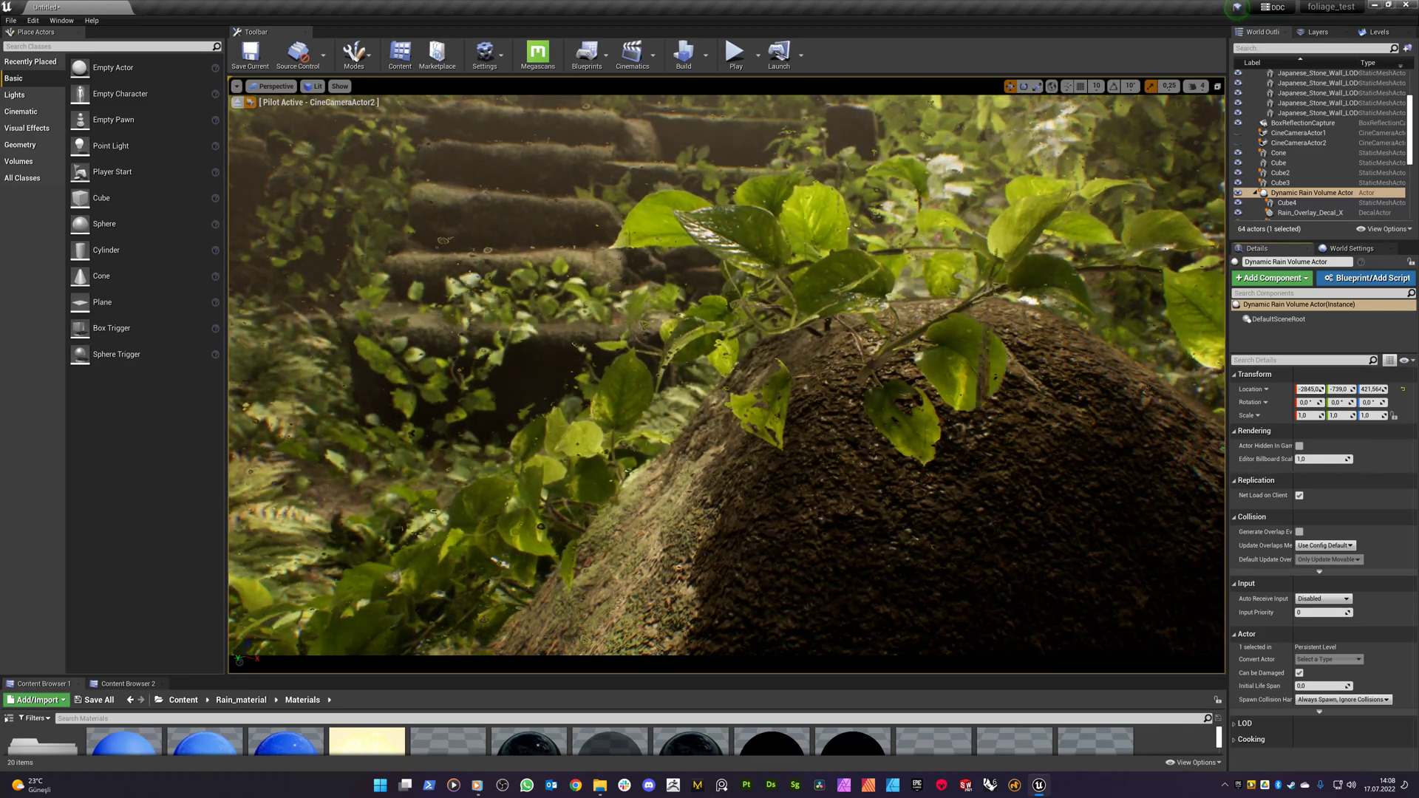
Select the Cube4 mesh under the Dynamic Rain Volume Actor and enable its Visible rendering option
left_click(1286, 203)
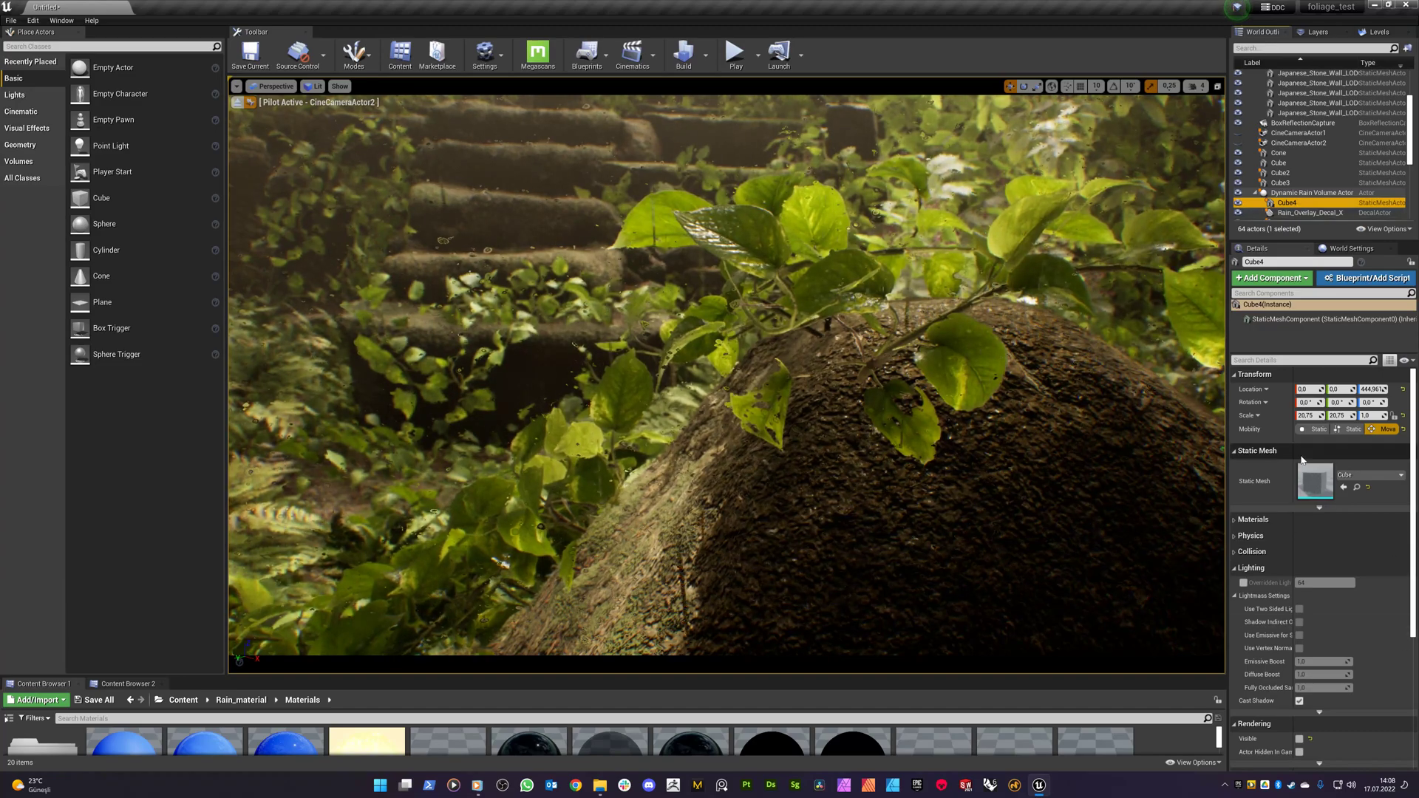
scroll(1333, 585, "down", 2)
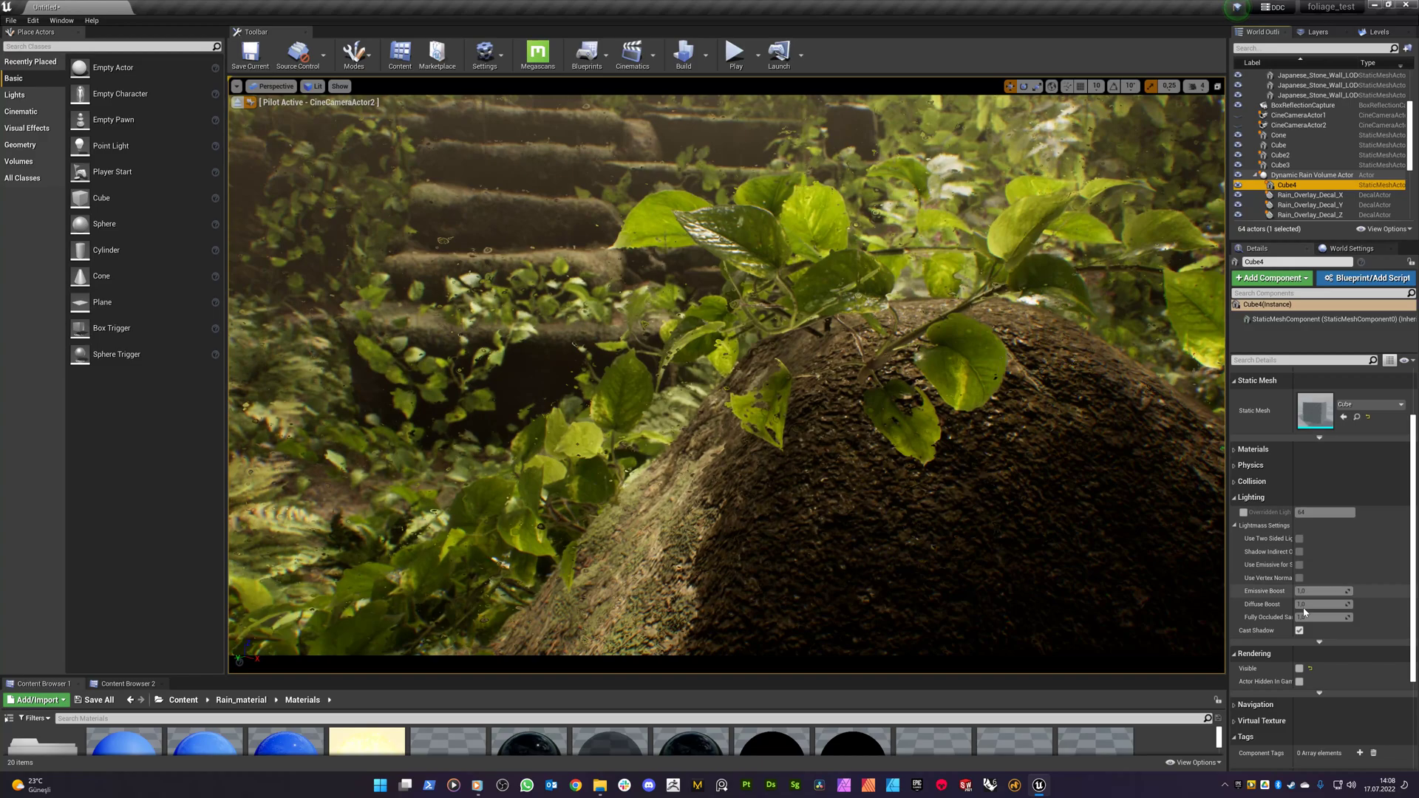
scroll(1302, 628, "down", 2)
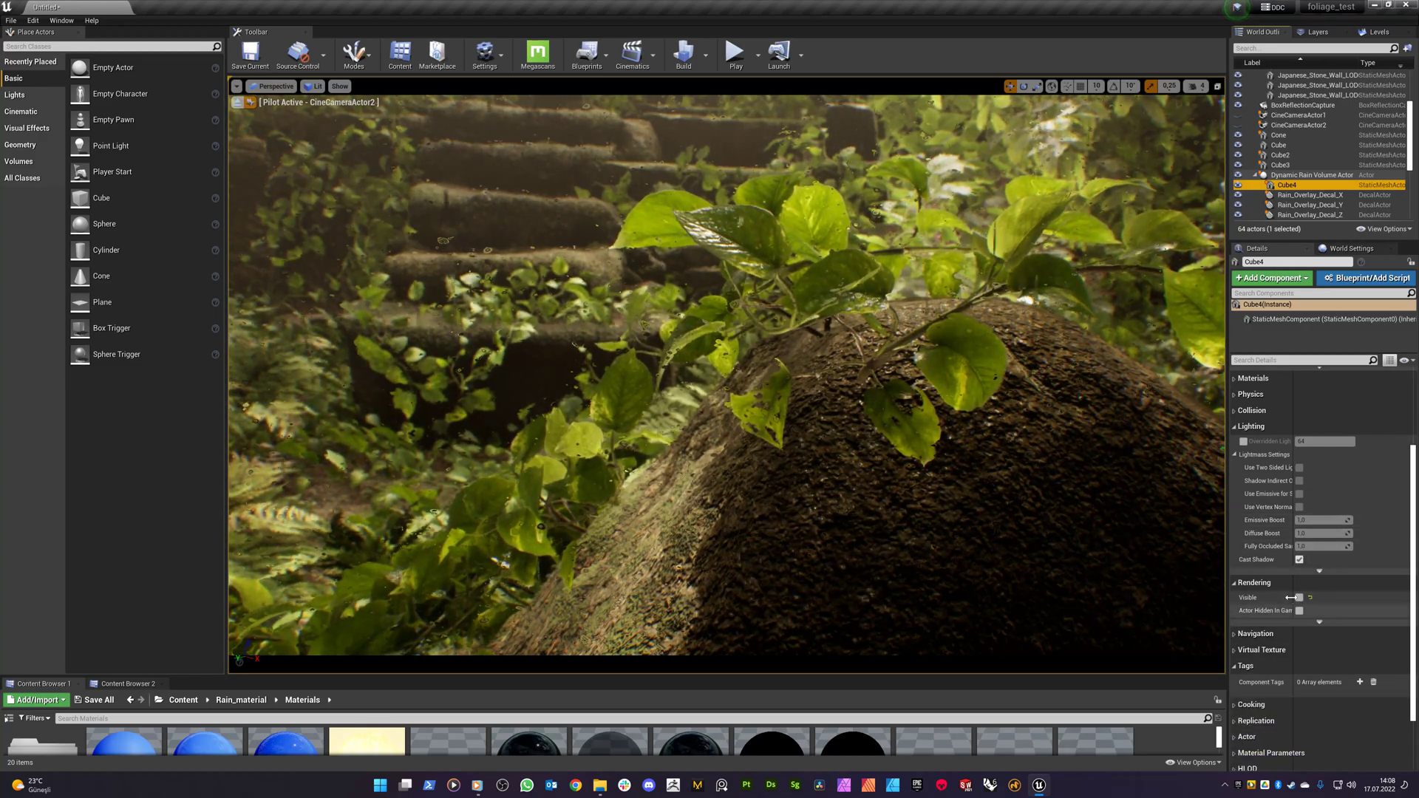
left_click(1300, 597)
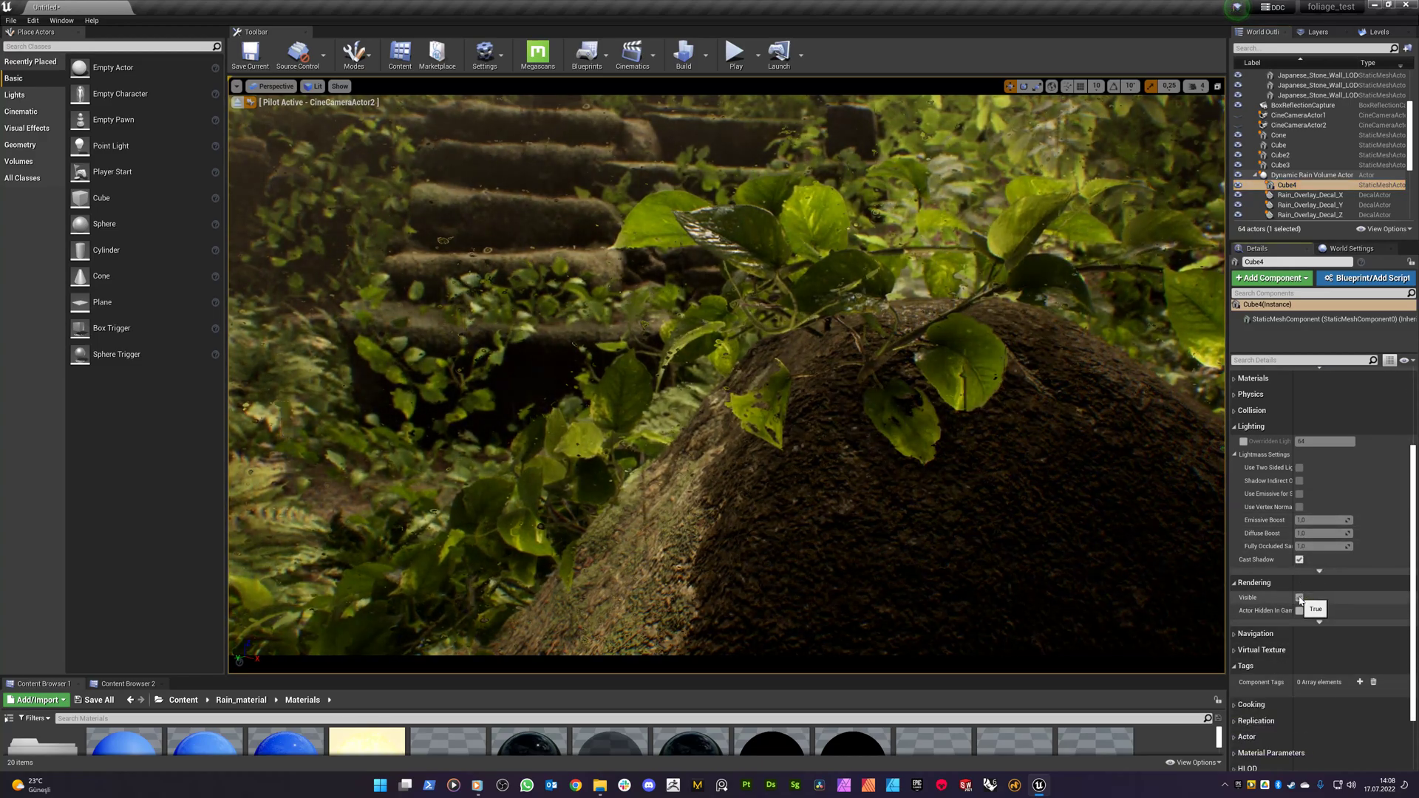
Select the Dynamic Rain Volume Actor again and move it along X to a location of about -3098
left_click(1288, 176)
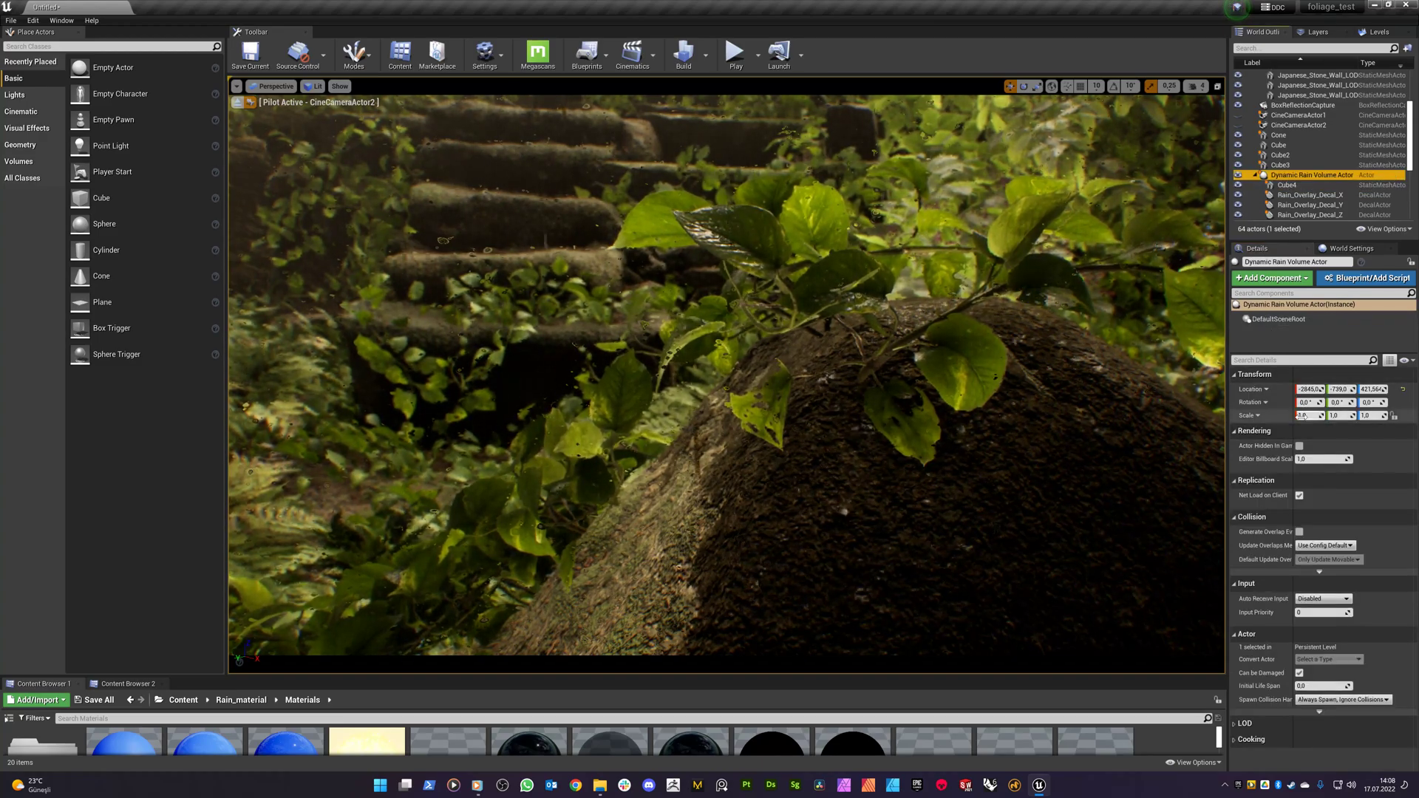
mouse_move(1307, 389)
left_mouse_down()
mouse_move(1330, 389)
mouse_move(1254, 389)
mouse_move(1328, 388)
mouse_move(1304, 388)
left_mouse_up()
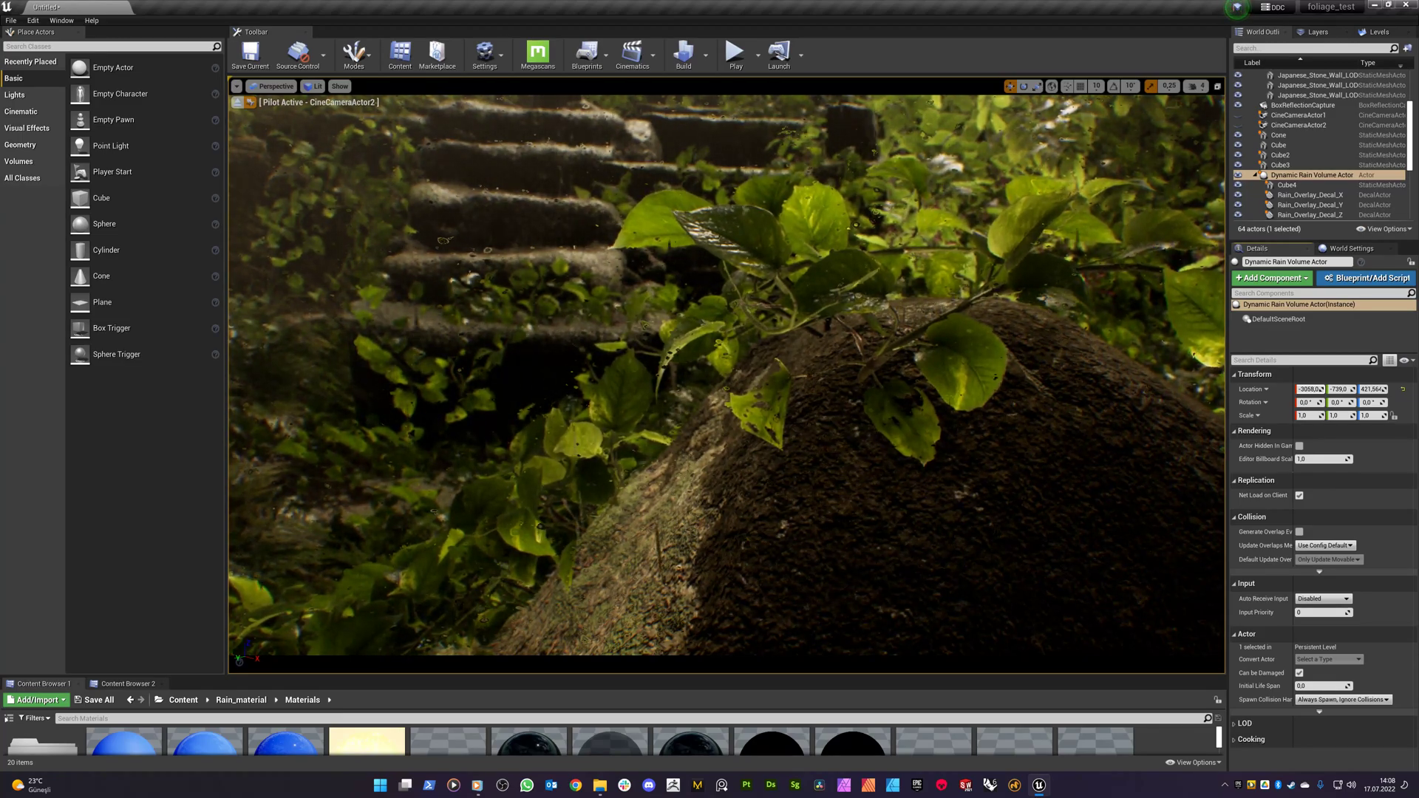
Move the piloted camera through the surrounding foliage and berry plants, returning to the boulder to inspect the wetness
right_click_drag(919, 358, 851, 364)
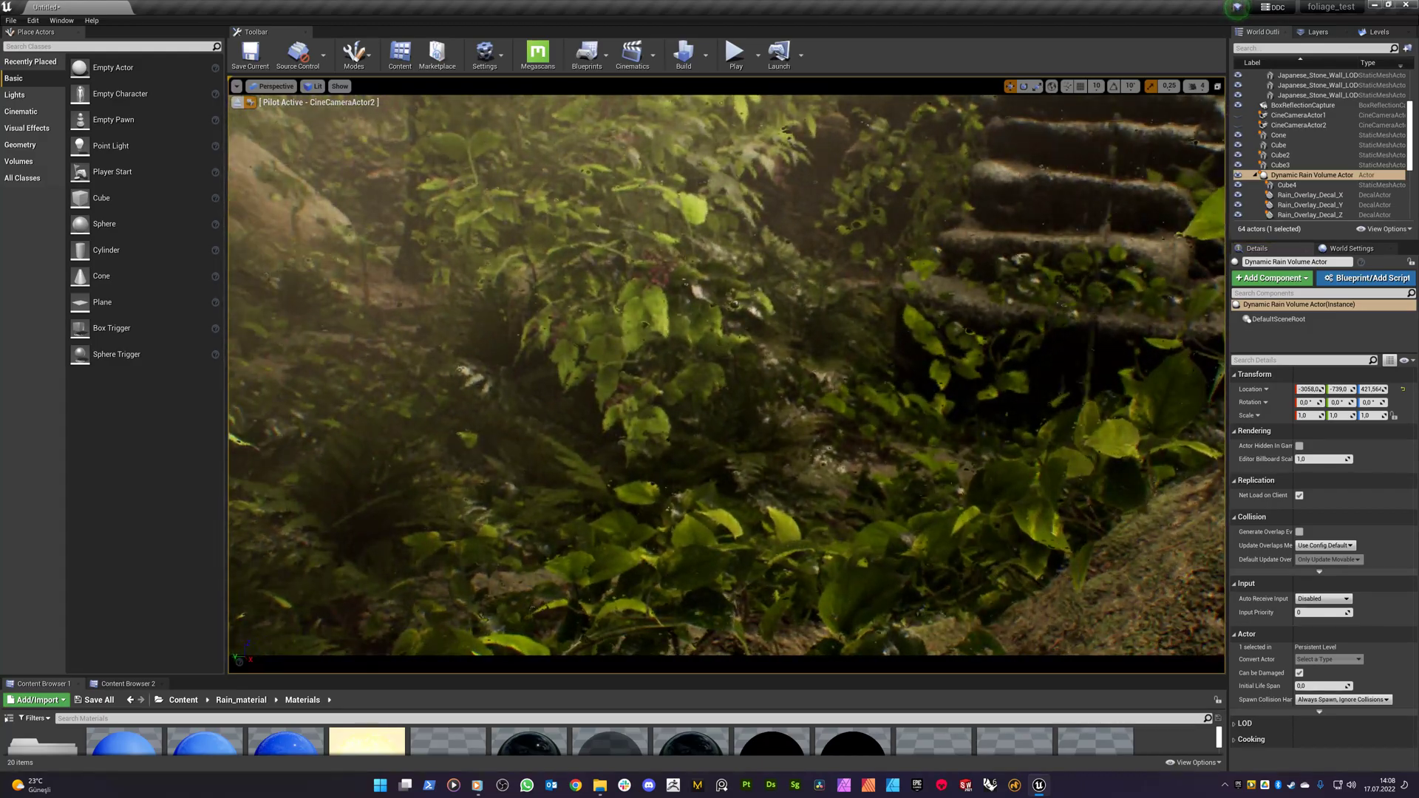
key("a")
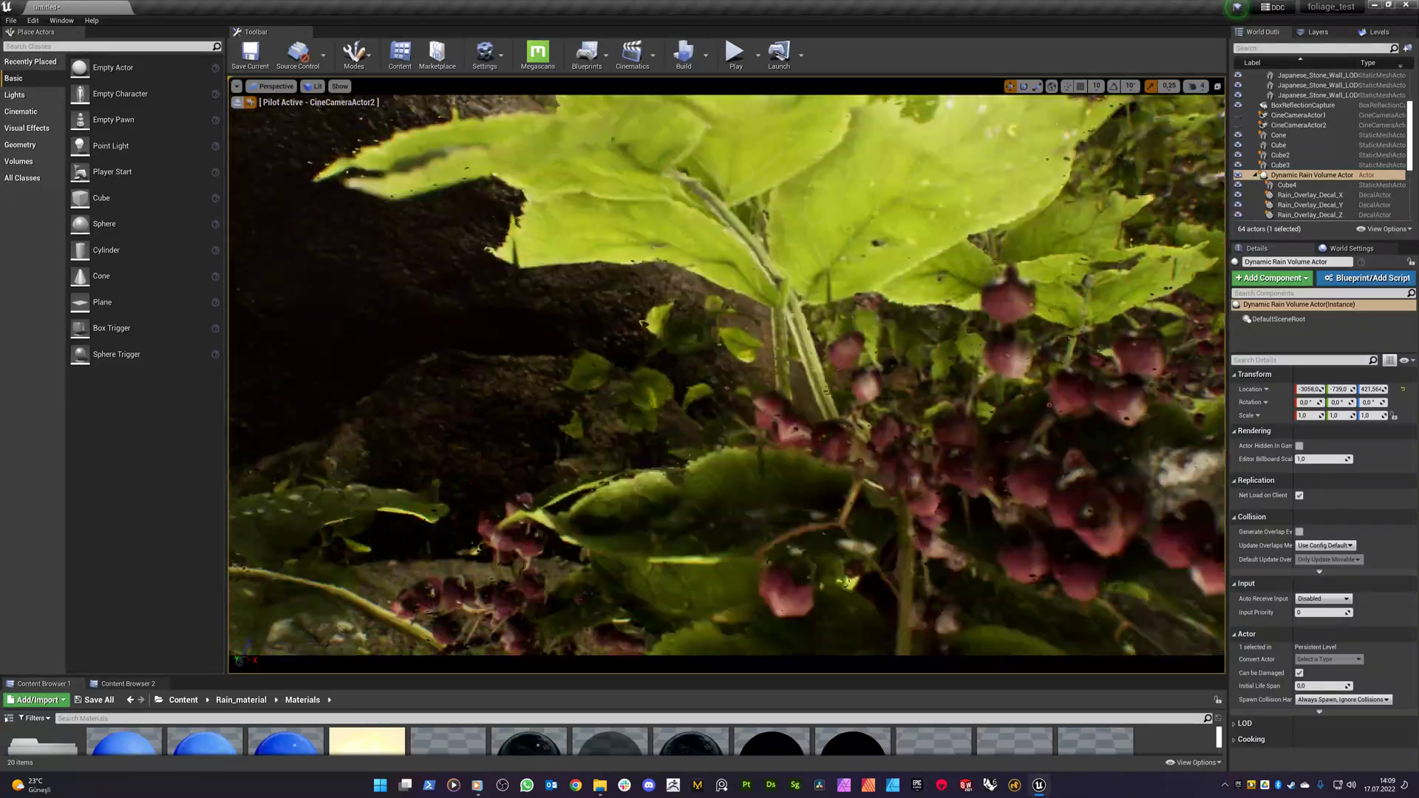
right_click_drag(728, 375, 710, 296)
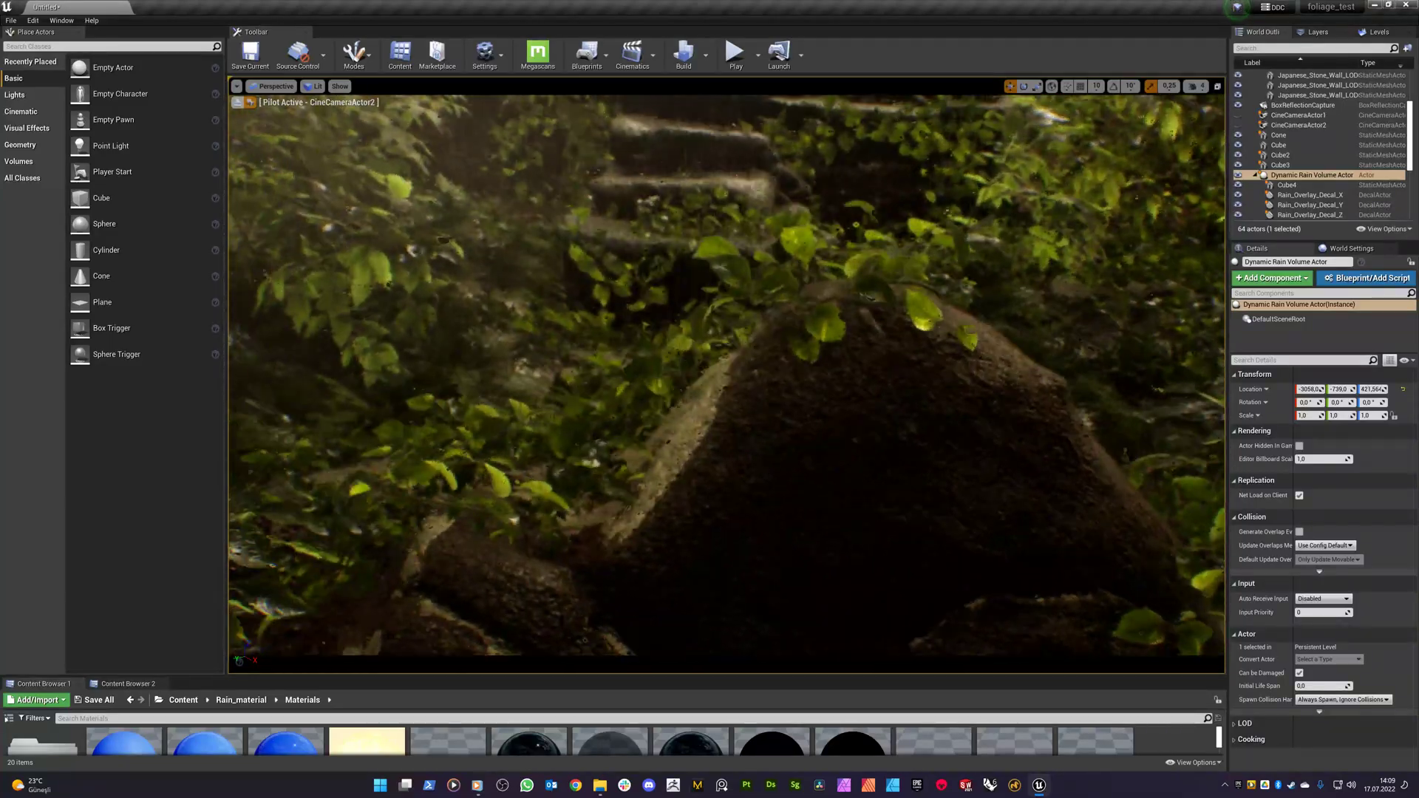